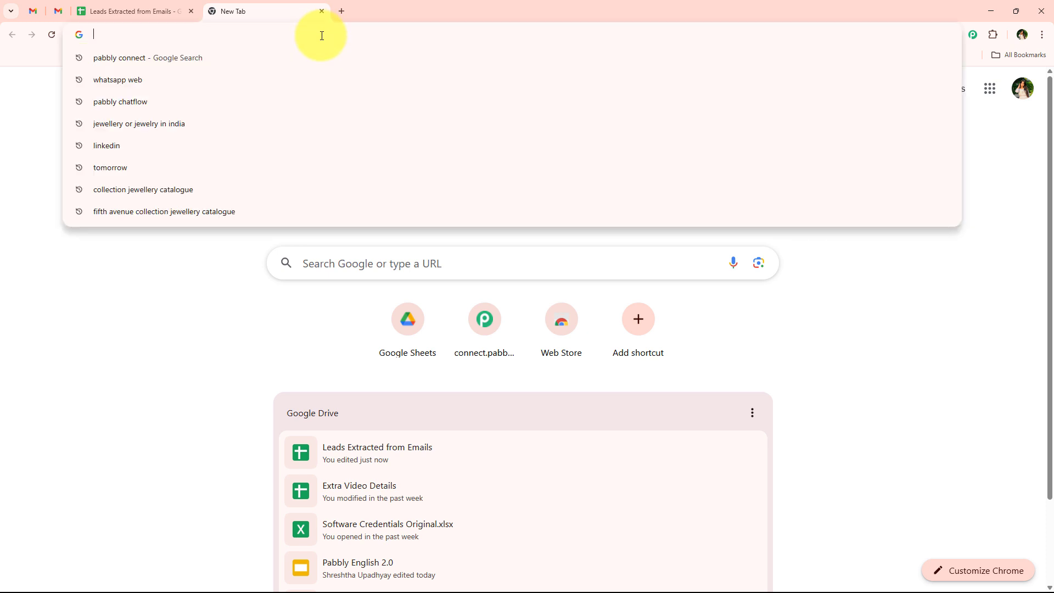
Step: Go to pabbly.com/connect and sign in to reach the All Pabbly Apps page
text(Pab)
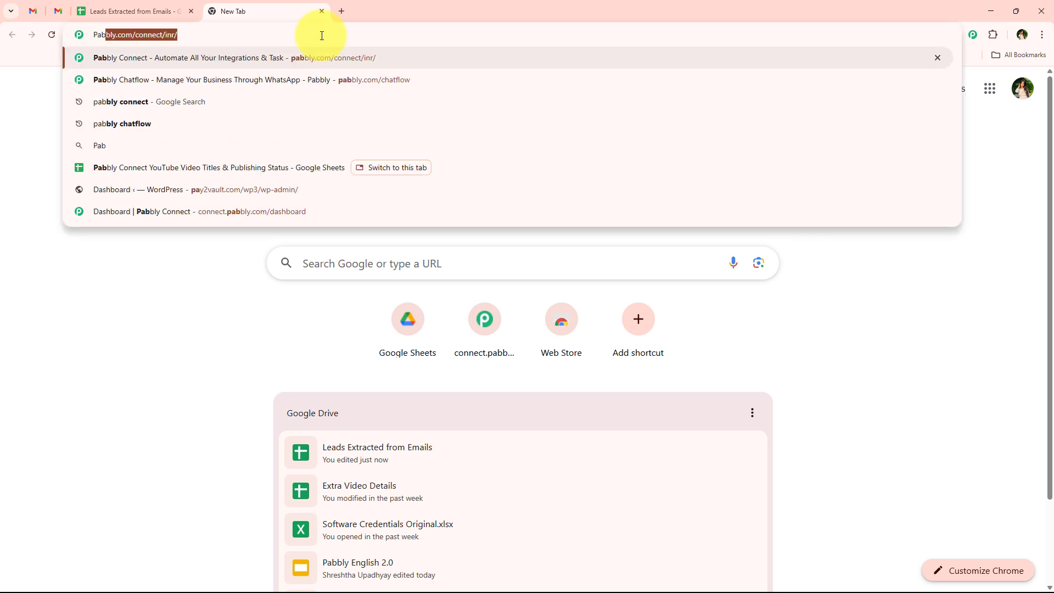
text(bly.)
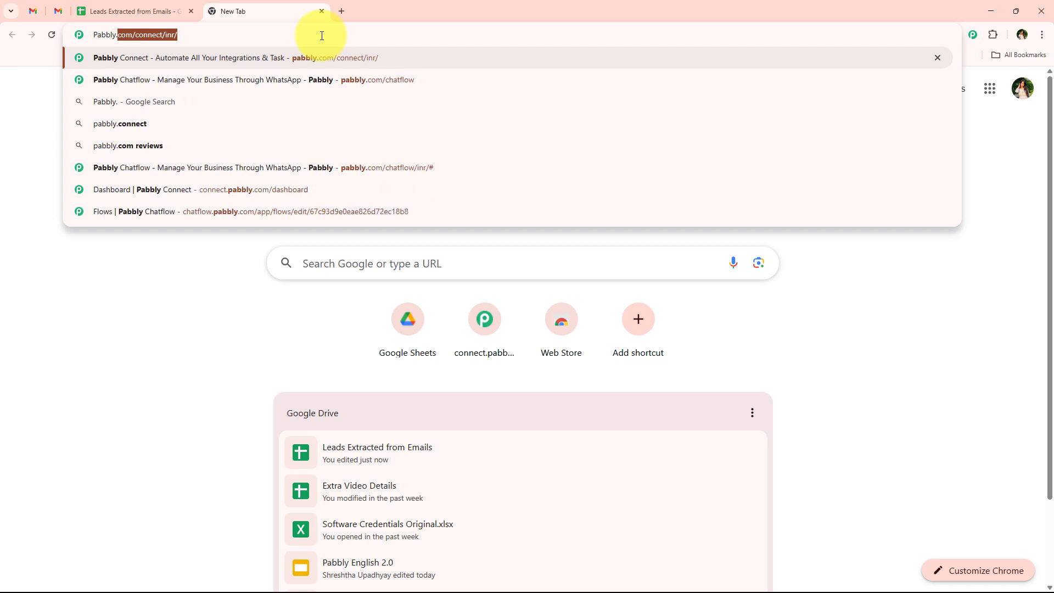
text(com/c)
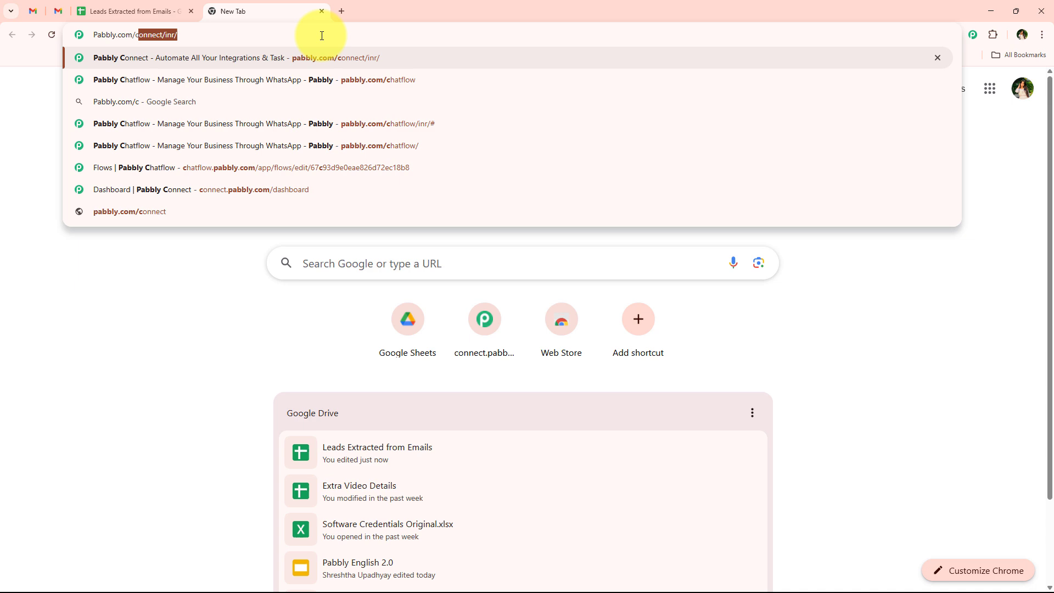
key(Return)
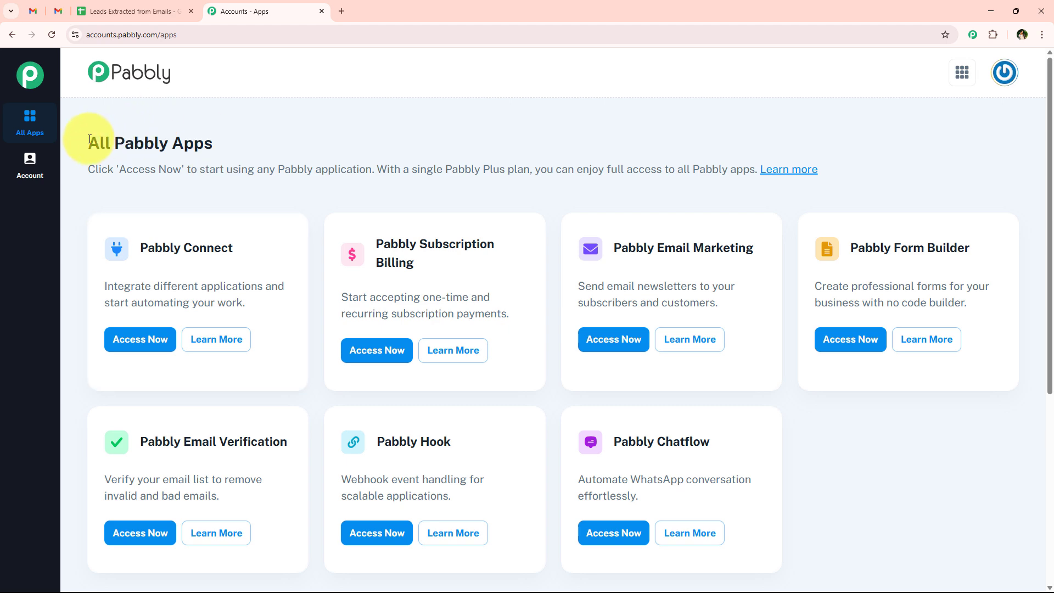
Step: Launch Pabbly Connect from its card in the apps list and dismiss the browser performance alert
drag(88, 143, 223, 137)
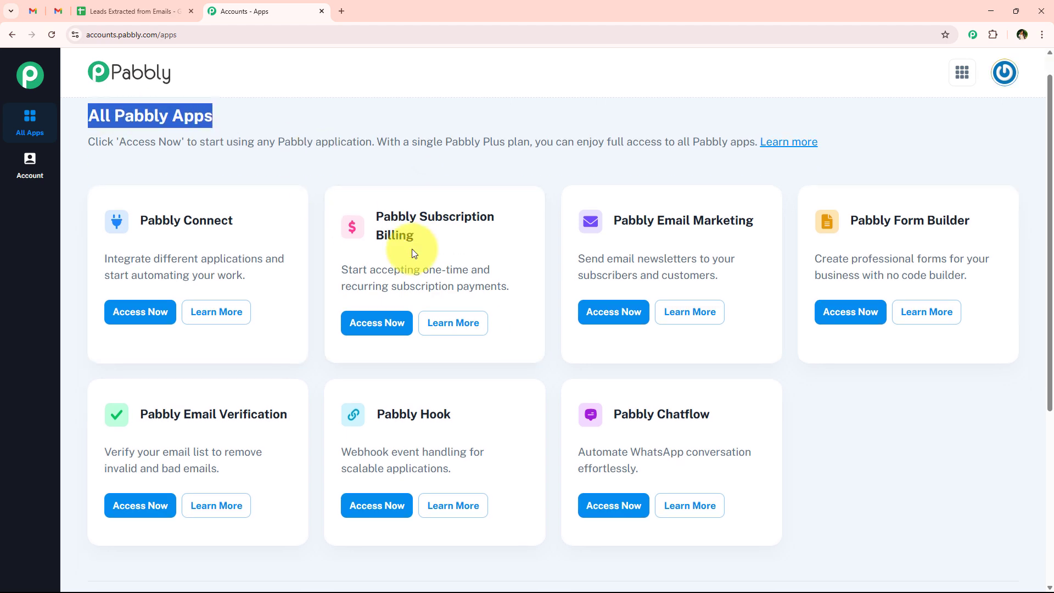
scroll(317, 337, down, 1)
scroll(317, 341, up, 1)
scroll(317, 344, down, 1)
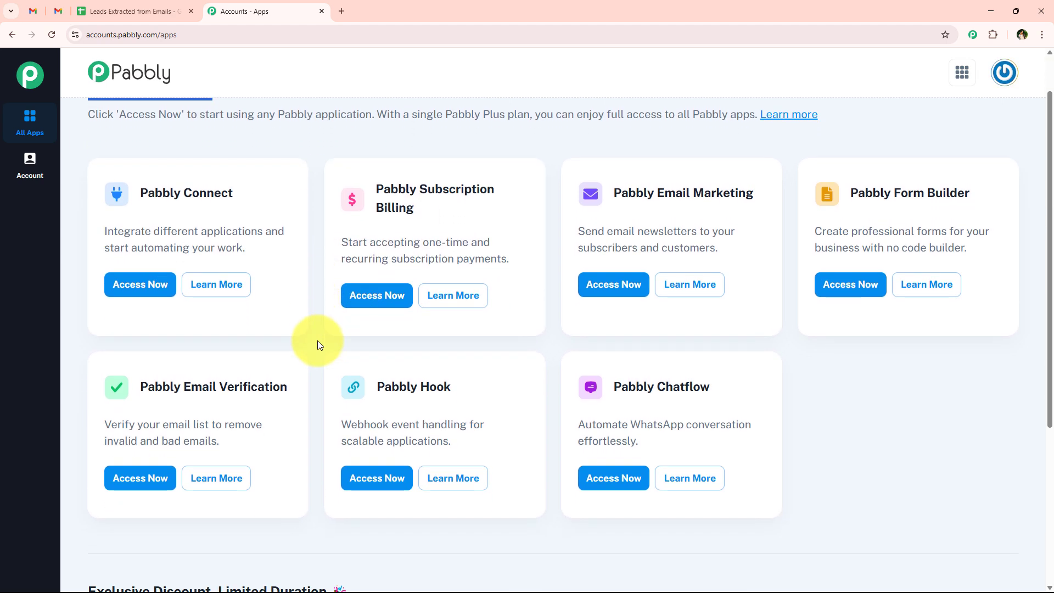
scroll(317, 344, up, 1)
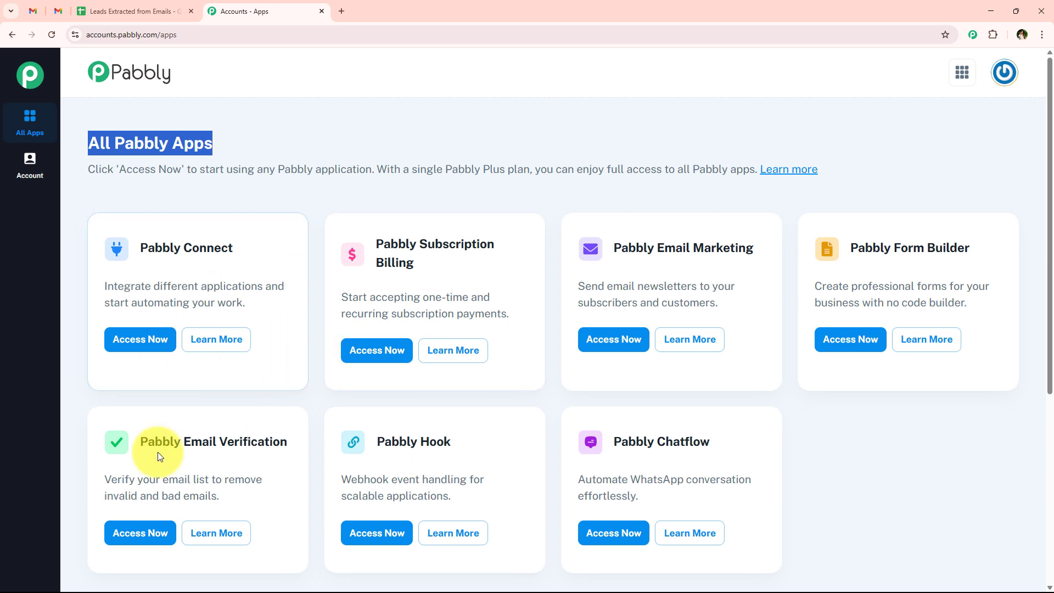
drag(138, 248, 262, 289)
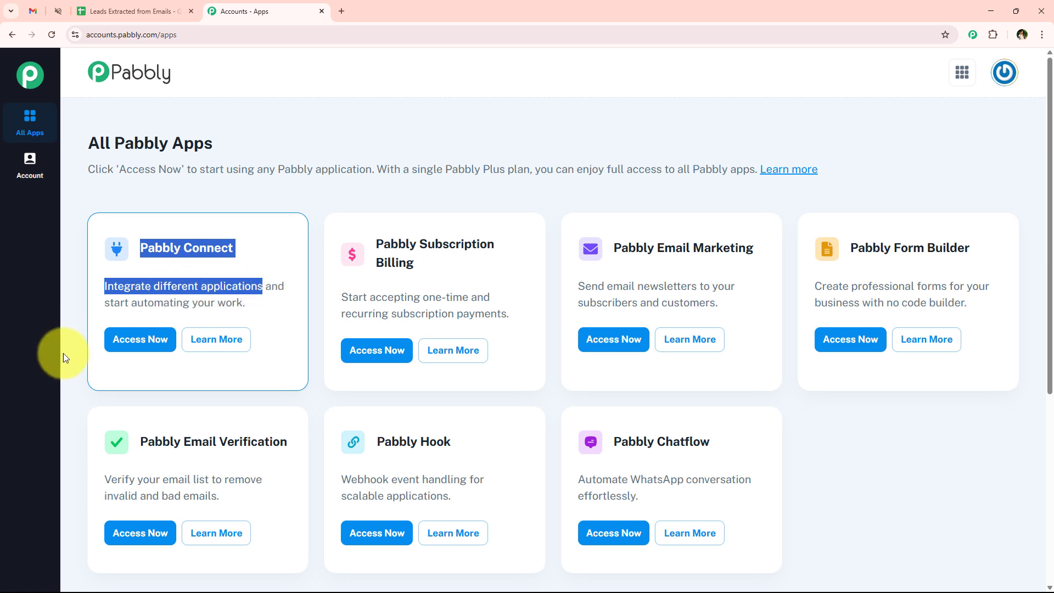
click(135, 339)
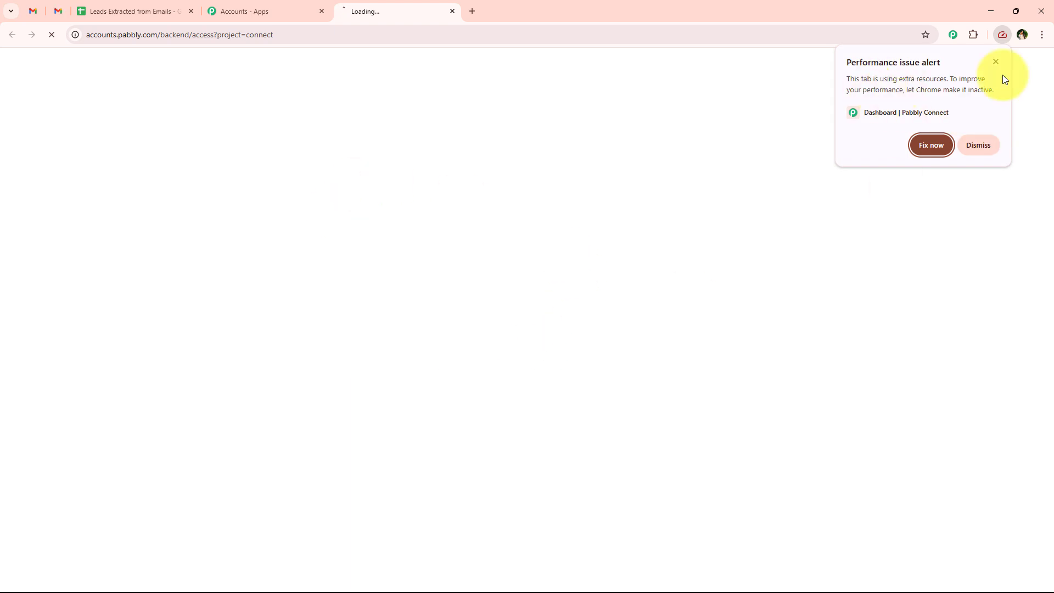
click(996, 62)
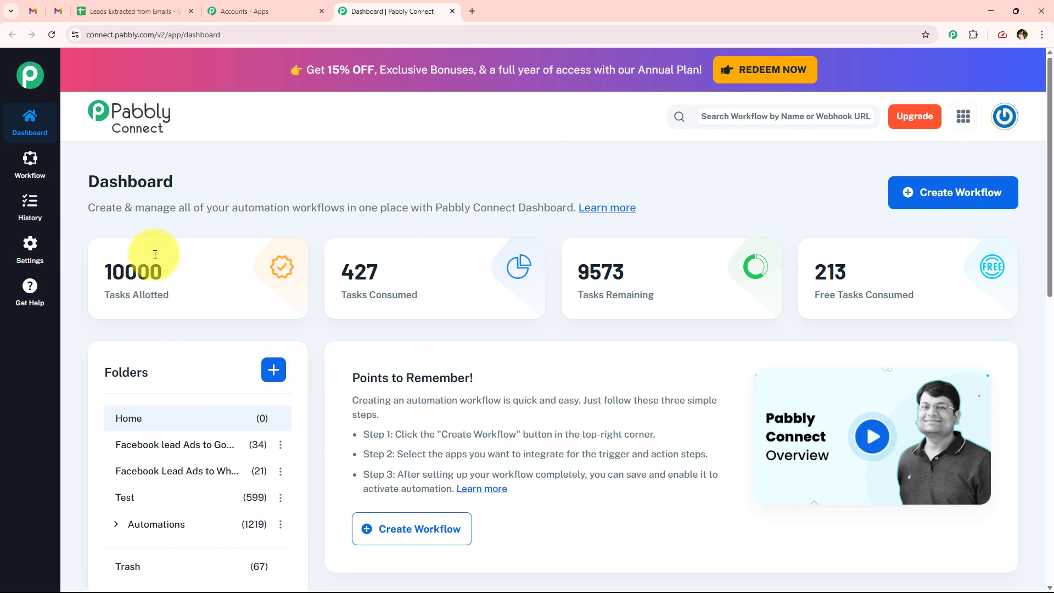
Step: Start a new workflow and place it in the Automations folder
drag(84, 181, 302, 204)
click(303, 204)
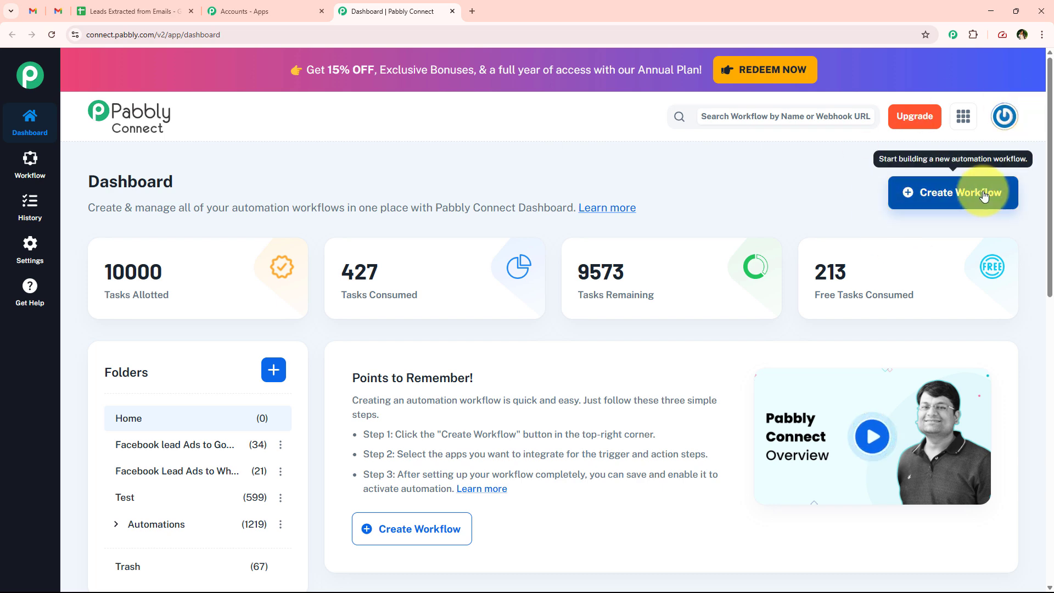
click(955, 192)
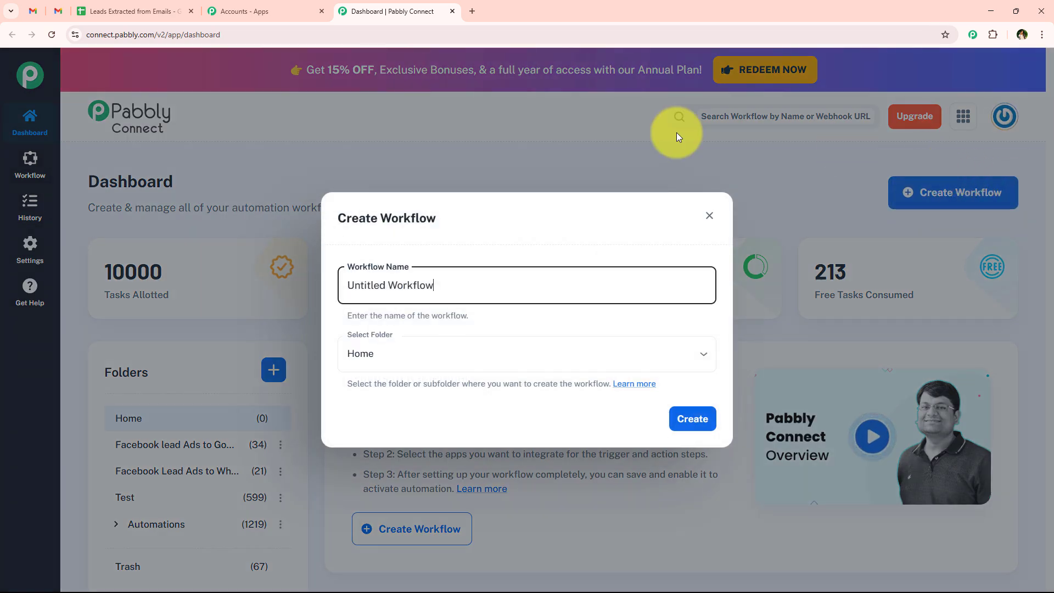
key(ctrl+a)
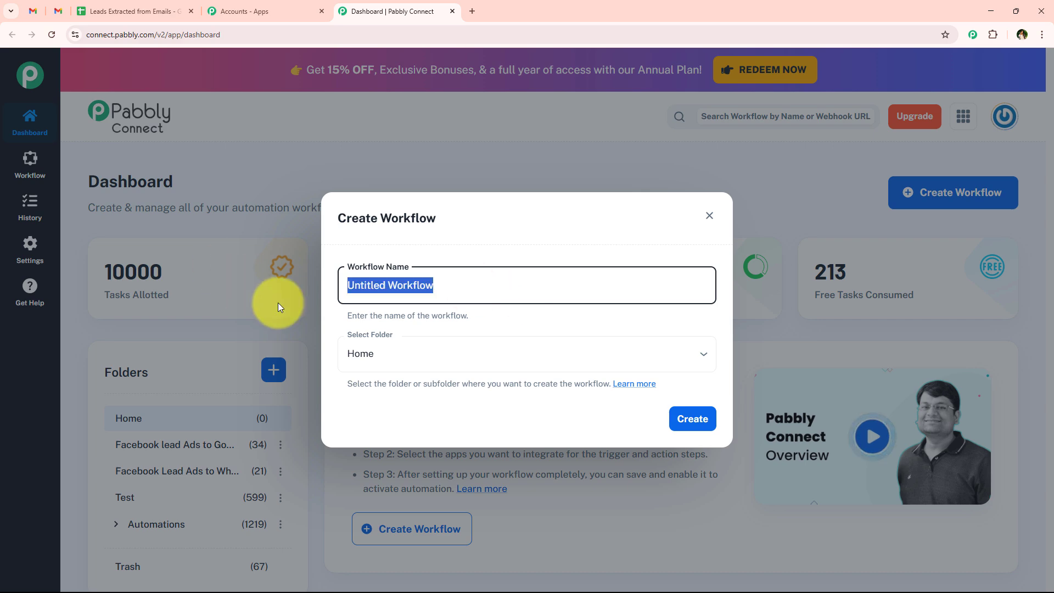
click(353, 341)
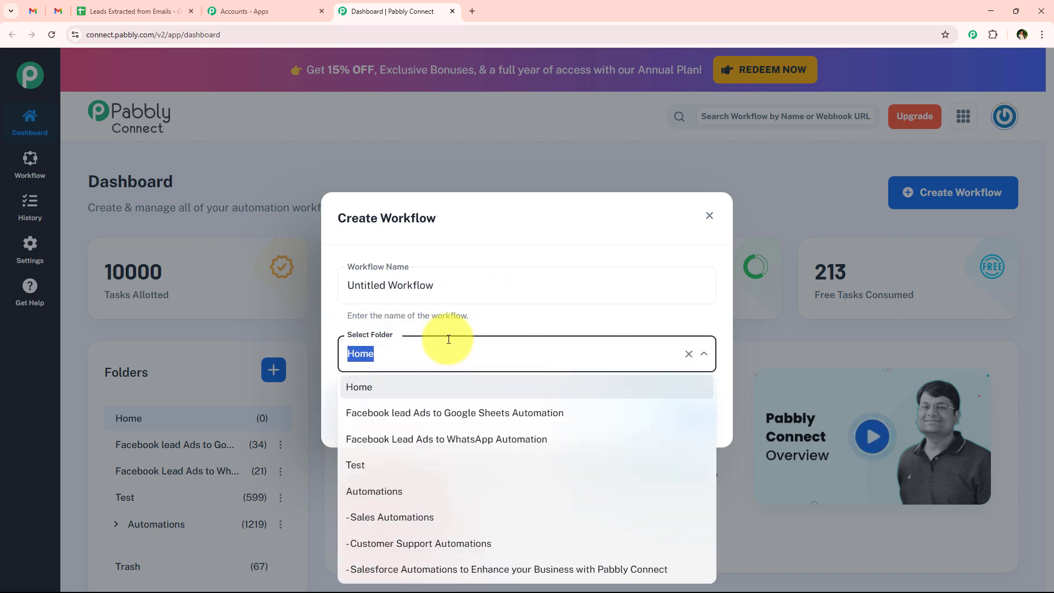
click(422, 352)
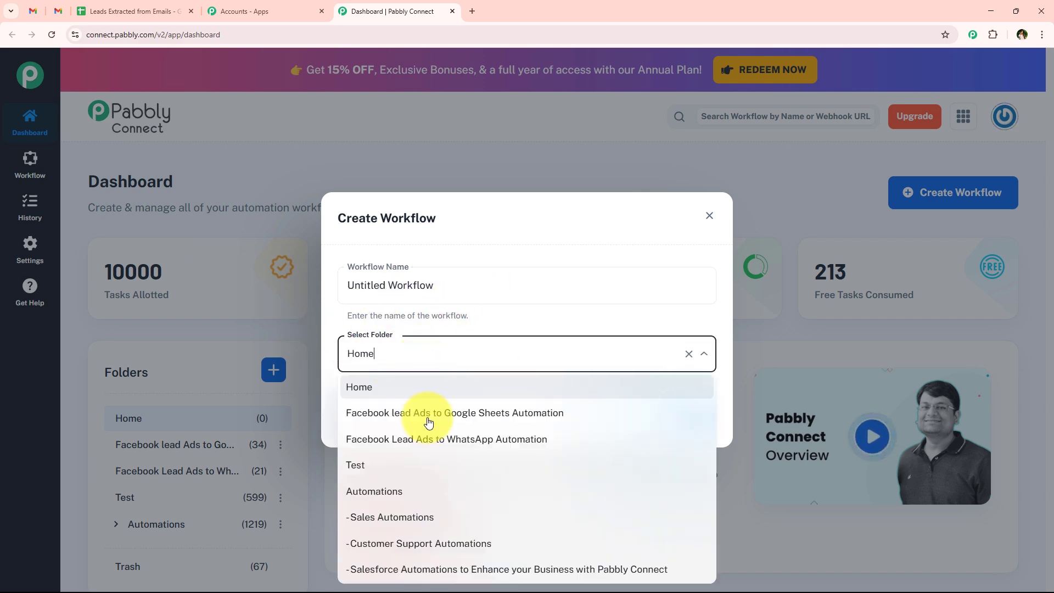
click(575, 490)
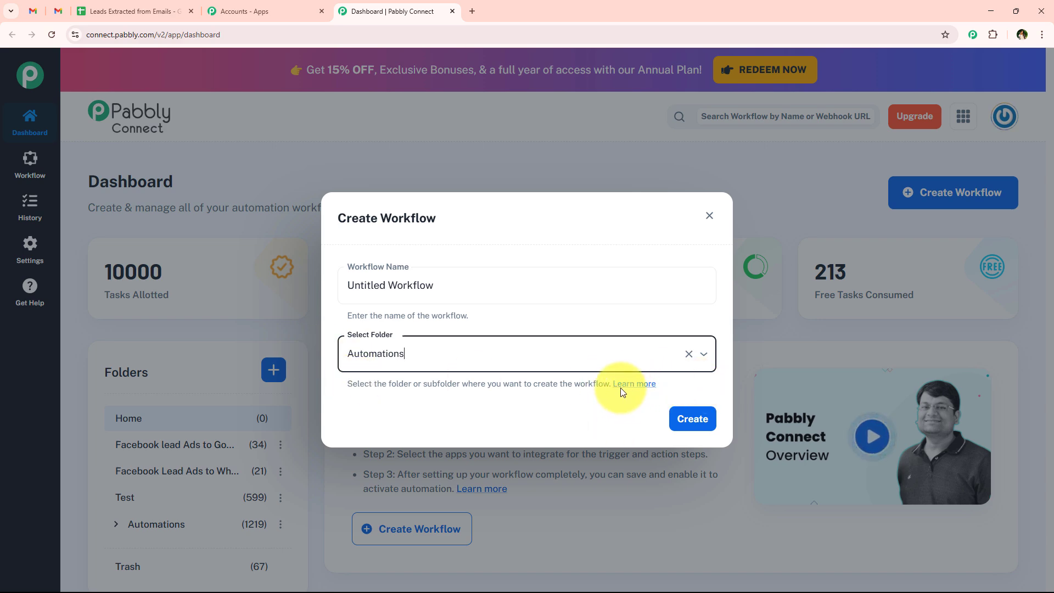
click(381, 351)
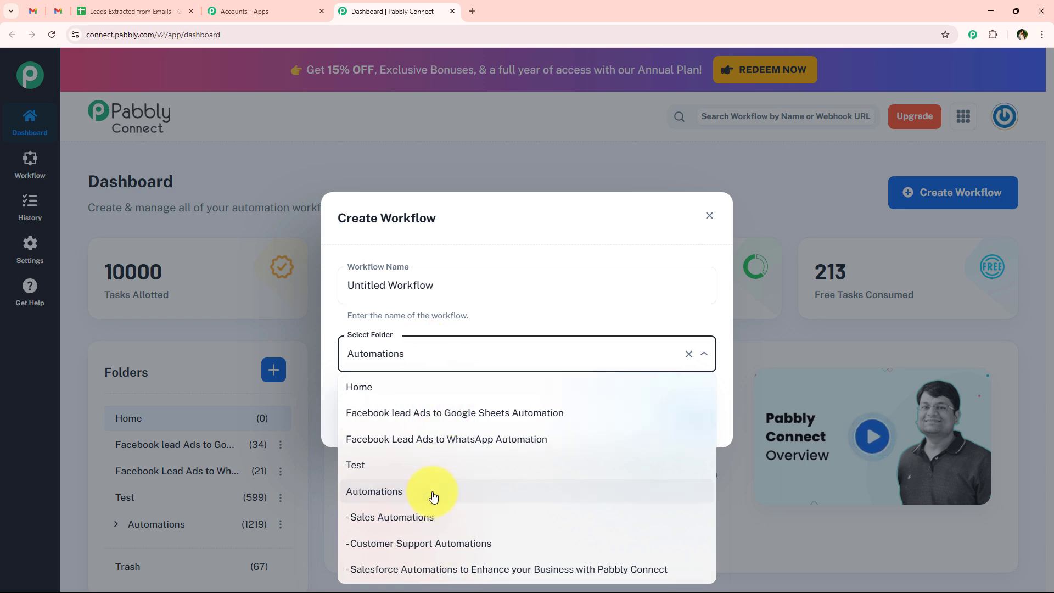
click(434, 497)
click(389, 410)
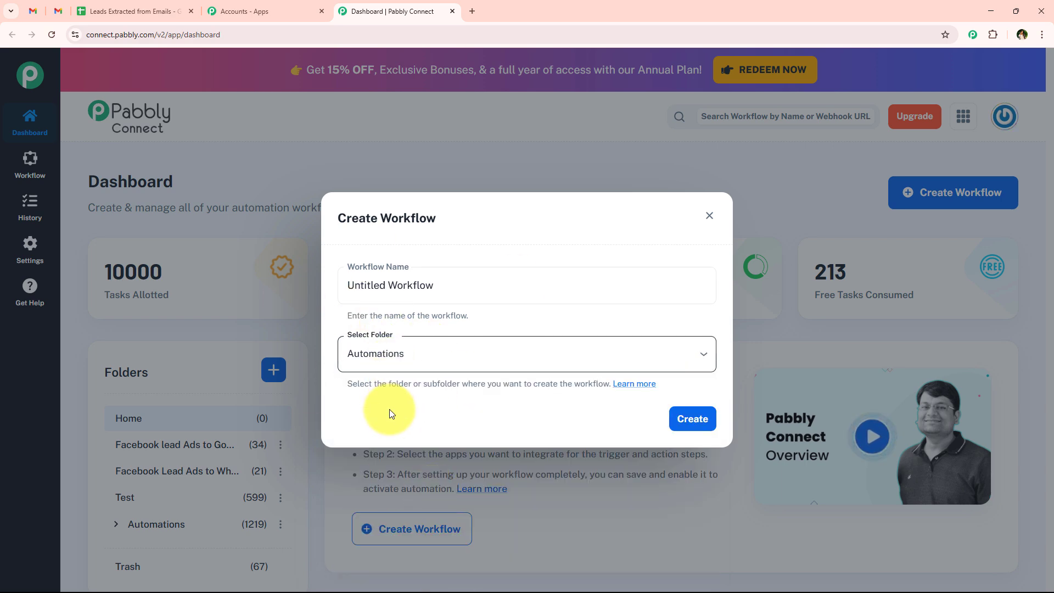
Step: Name the workflow 'How to Create AI Agent to Extract an Email' and create it
double_click(490, 284)
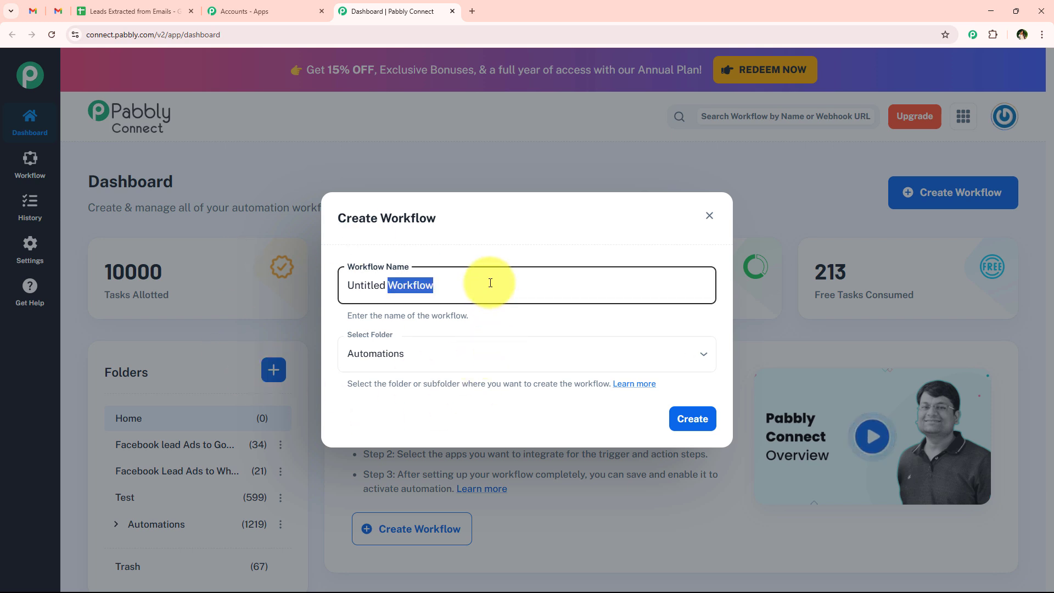
key(BackSpace)
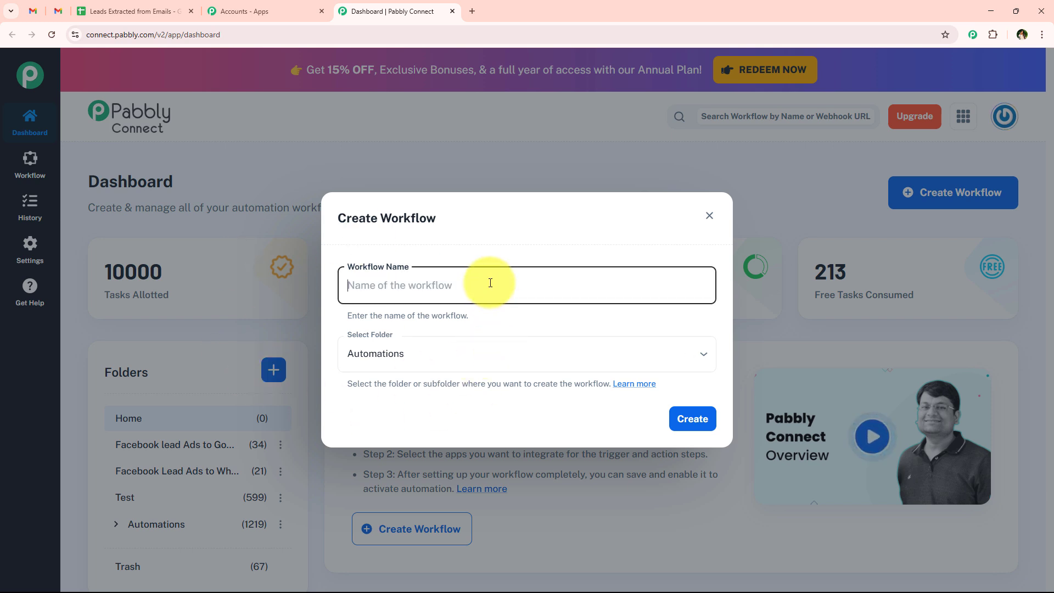
text(How to Create AI Agent to Extract an Email)
click(422, 287)
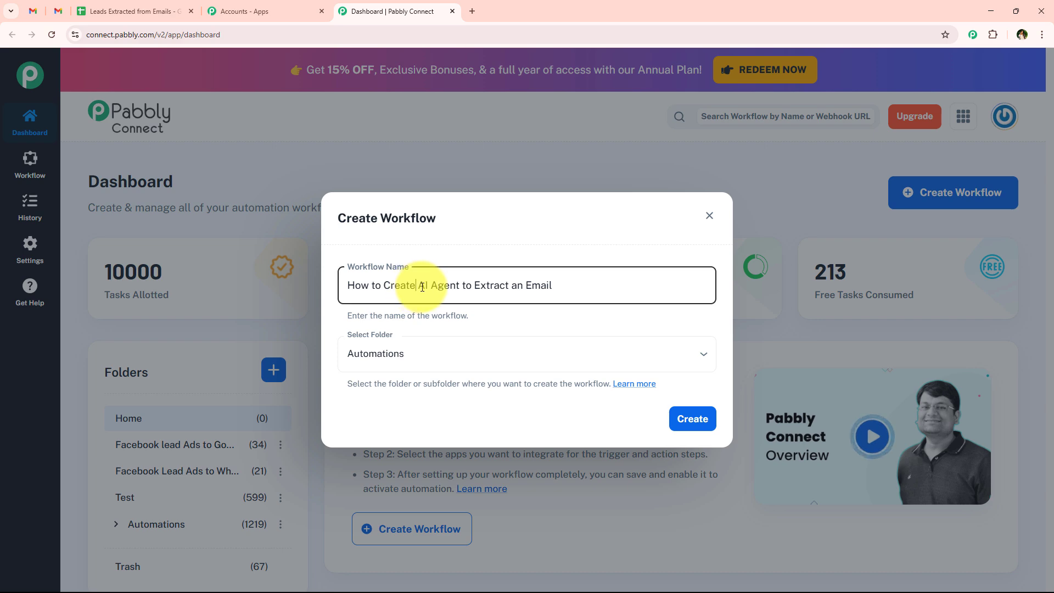
drag(422, 287, 564, 287)
click(667, 418)
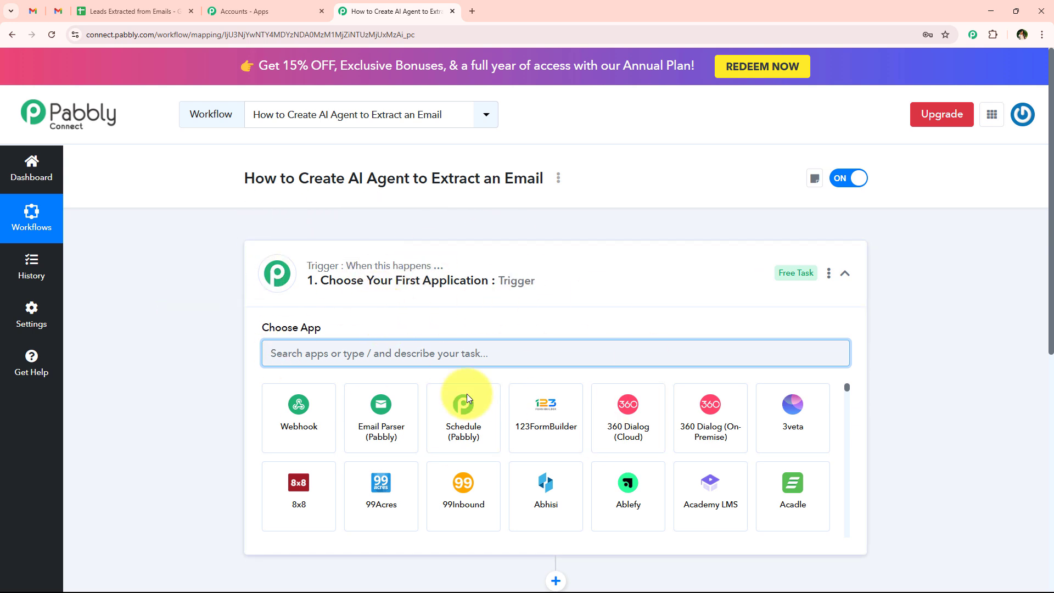
Step: Set the trigger app to Email Parser (Pabbly) with the New Email Received event
click(532, 295)
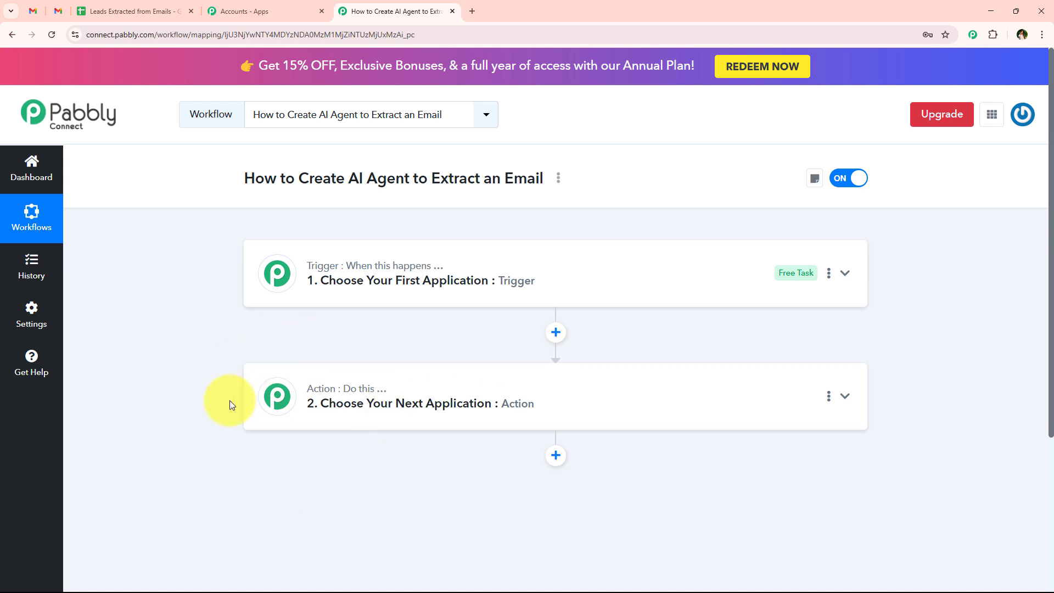
click(511, 275)
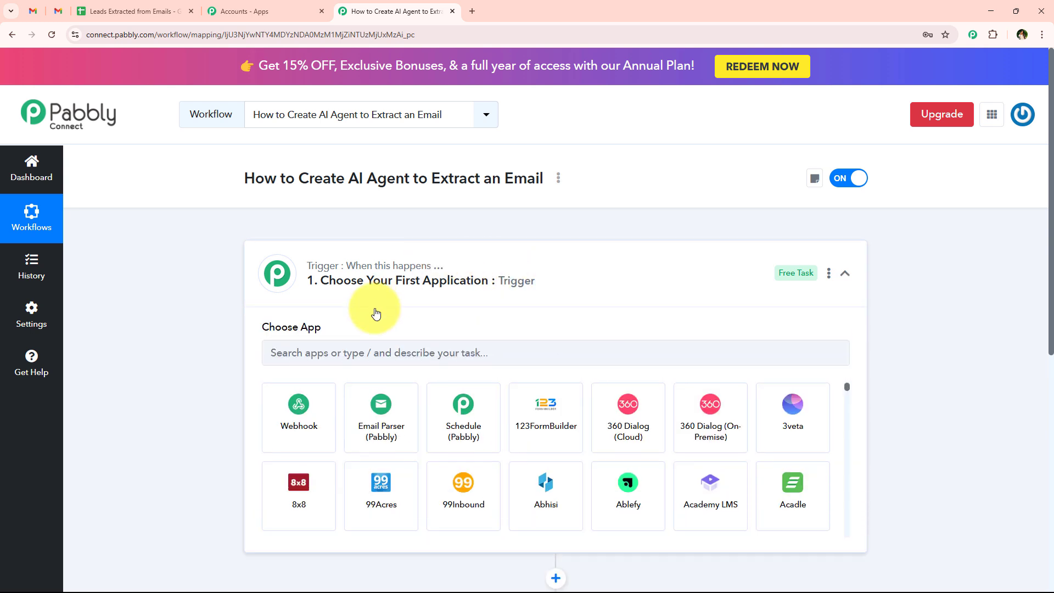
click(333, 347)
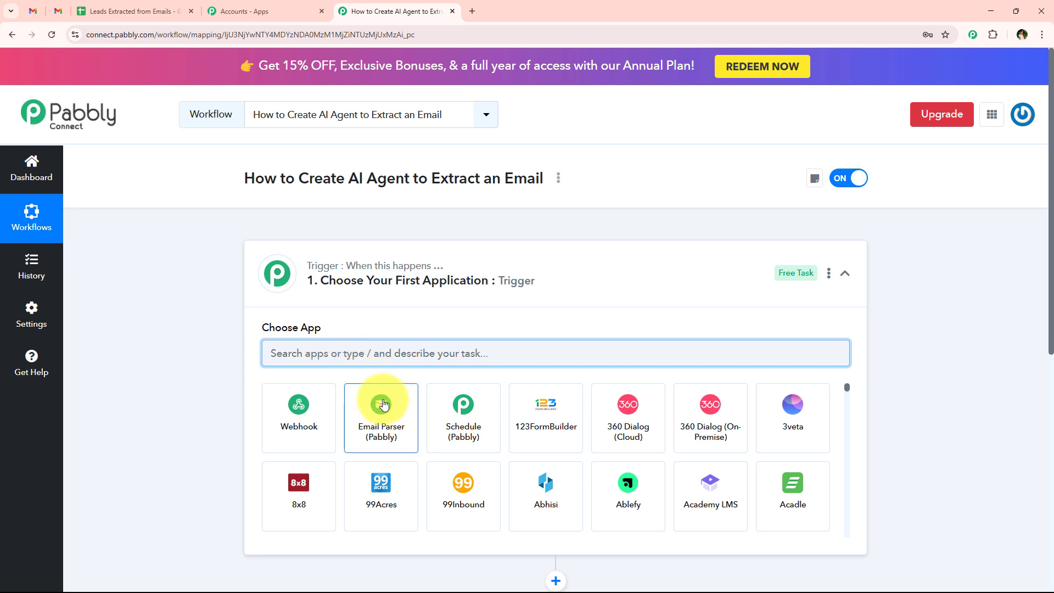
click(368, 404)
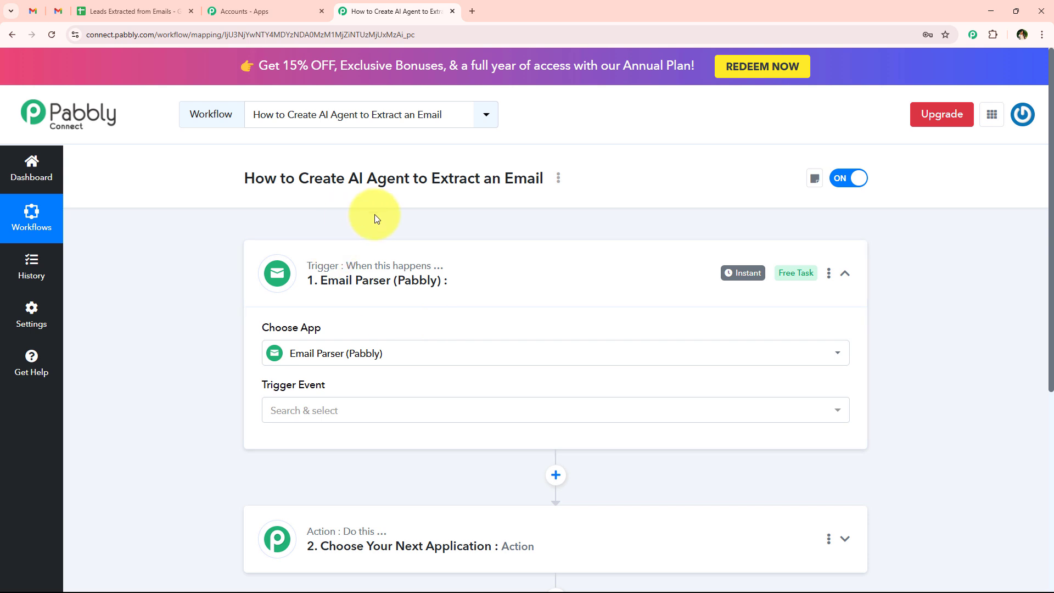
click(280, 409)
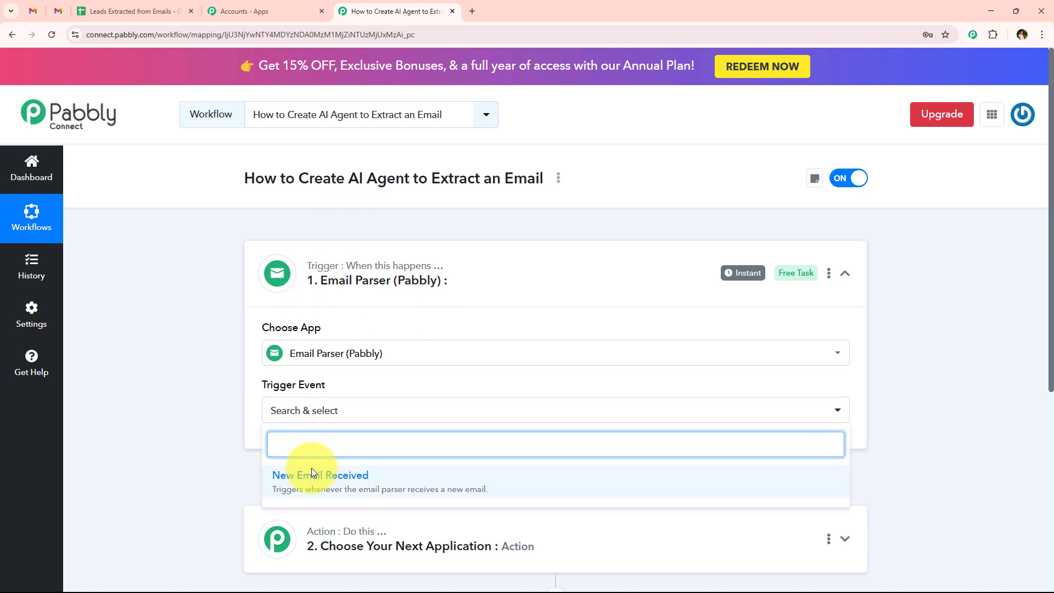
click(629, 488)
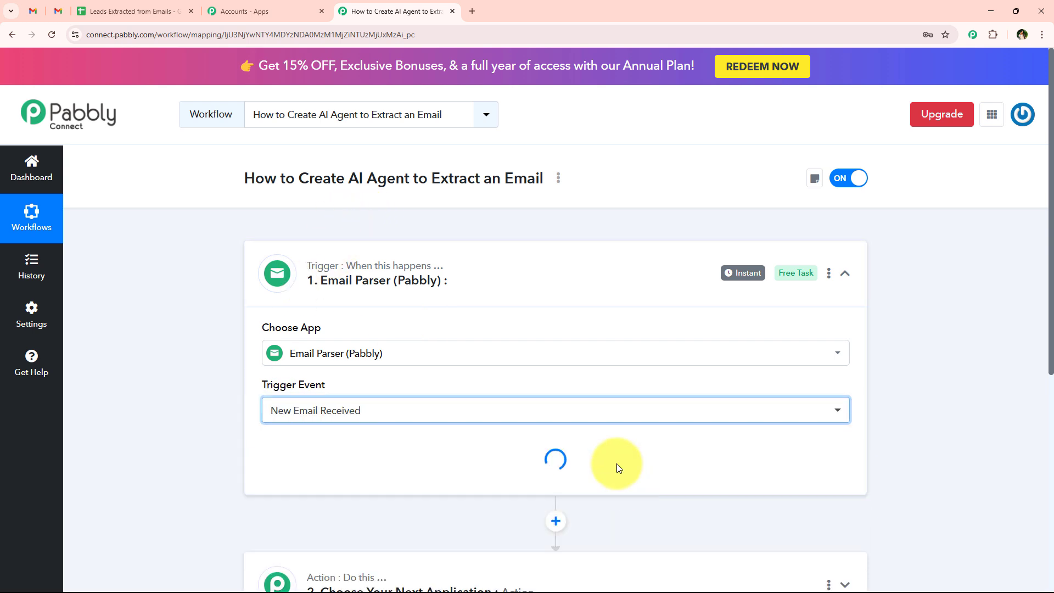
Step: Copy the trigger's Email Parser Address
scroll(511, 272, down, 2)
scroll(500, 277, down, 2)
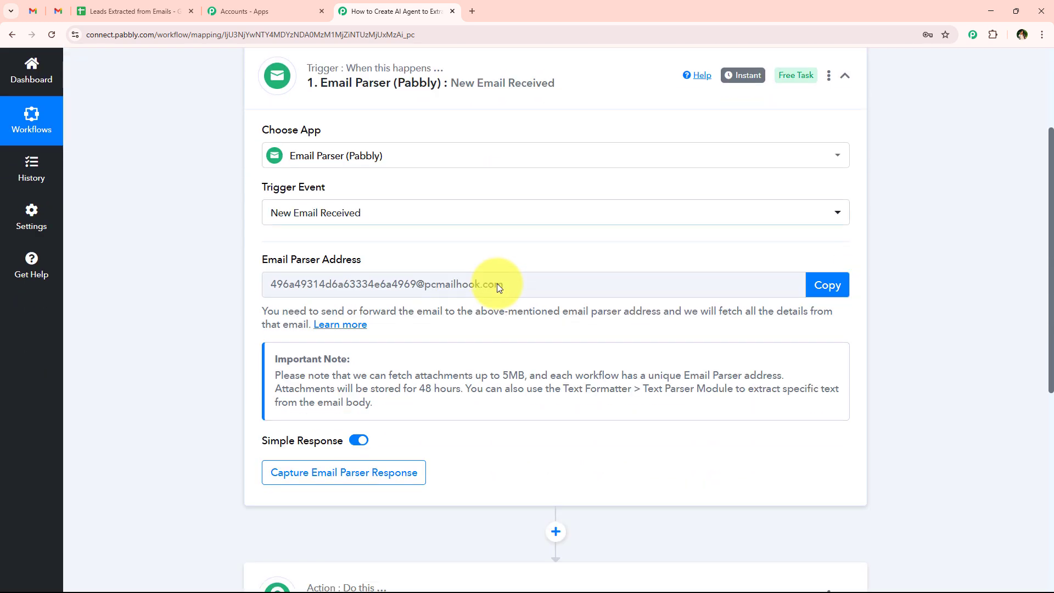
drag(246, 233, 362, 235)
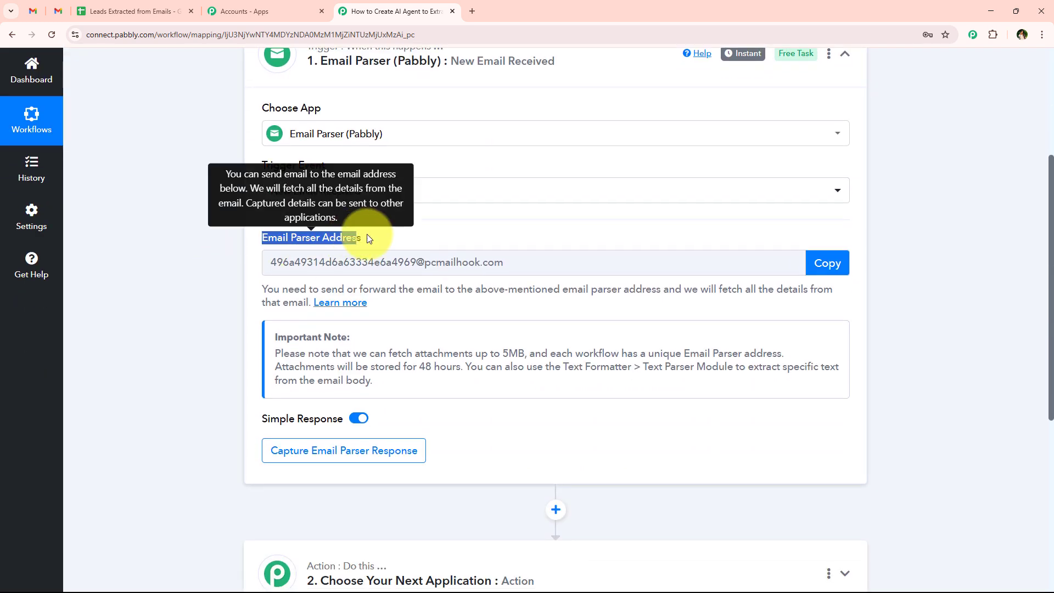
click(367, 237)
scroll(215, 330, up, 3)
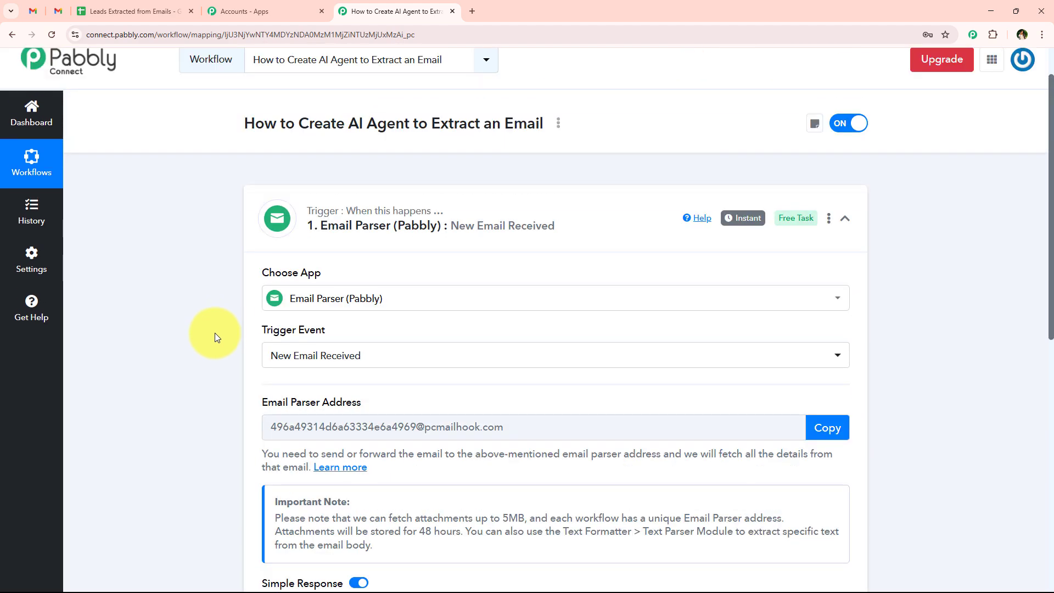
scroll(209, 331, down, 1)
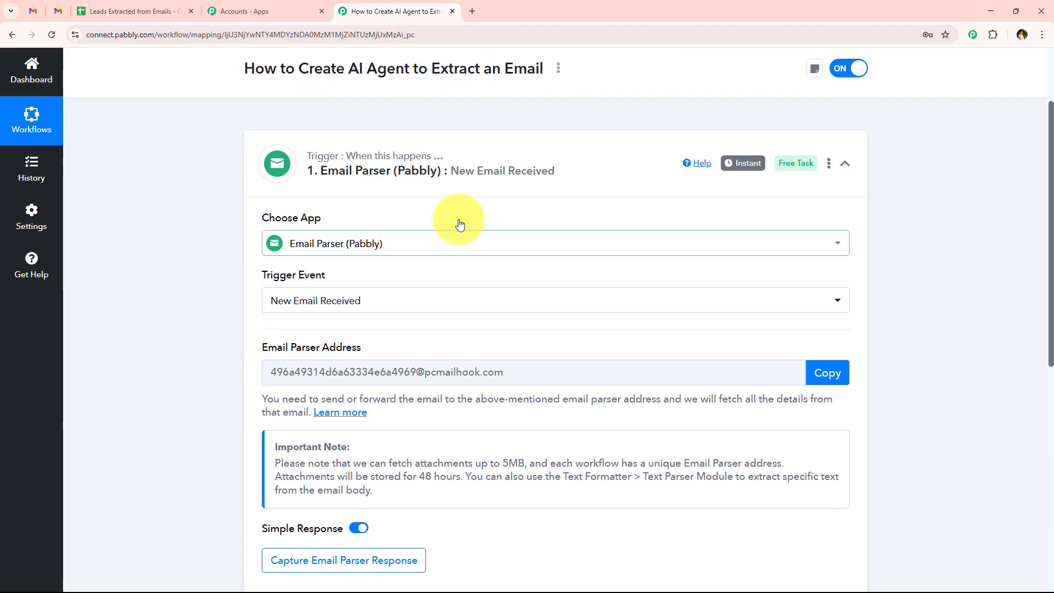
click(33, 11)
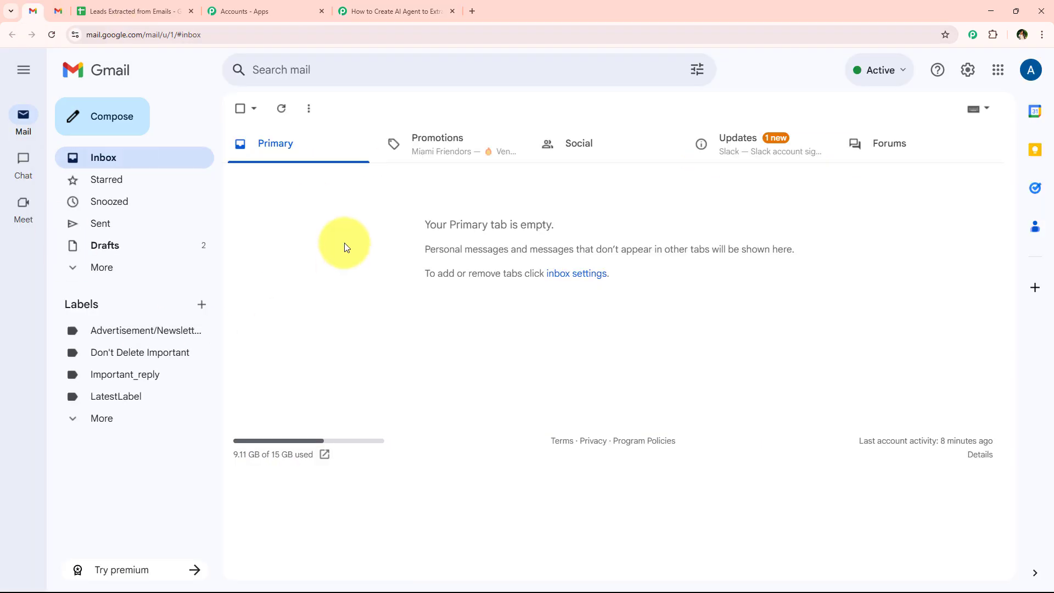
click(428, 10)
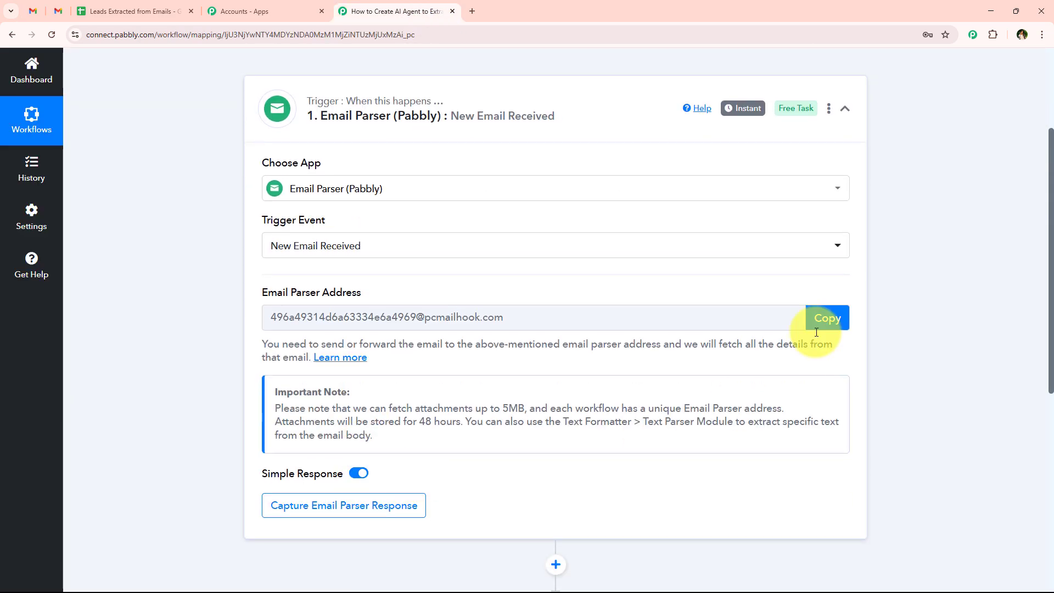
click(837, 328)
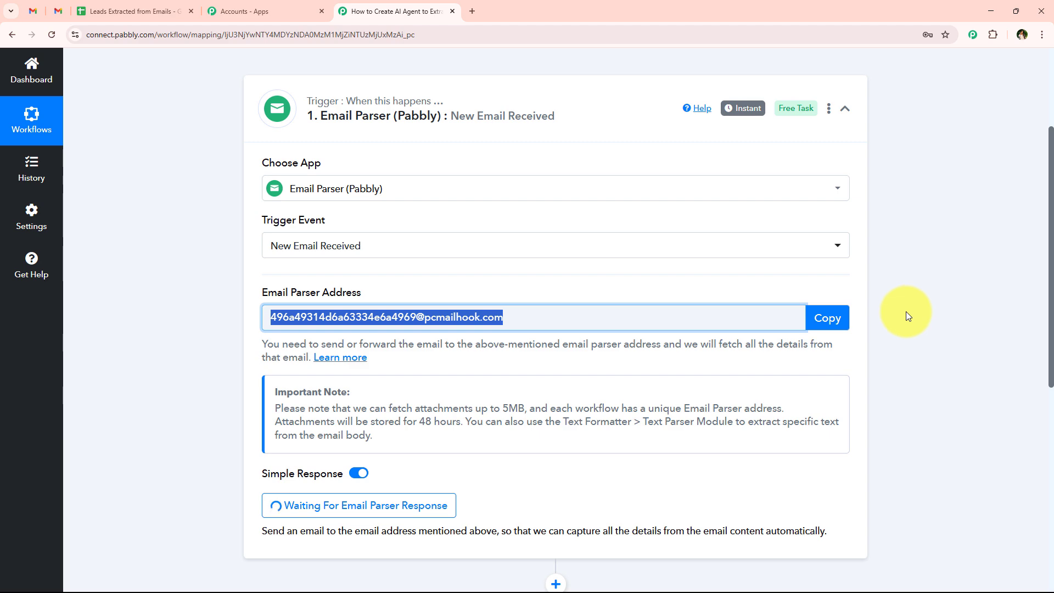
Step: Open Gmail's full settings at the Forwarding and POP/IMAP section
click(35, 18)
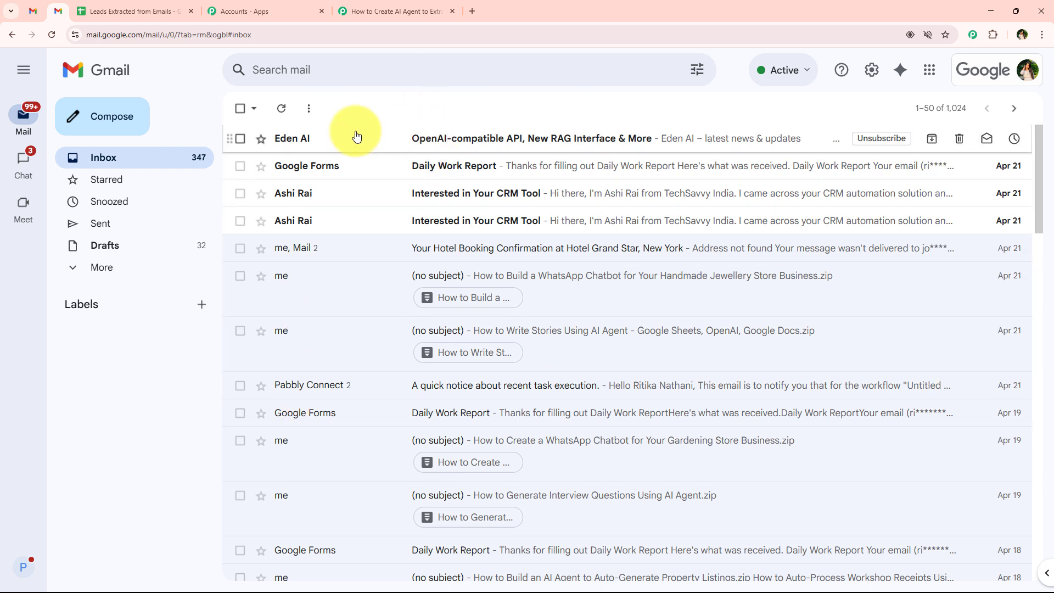
click(873, 68)
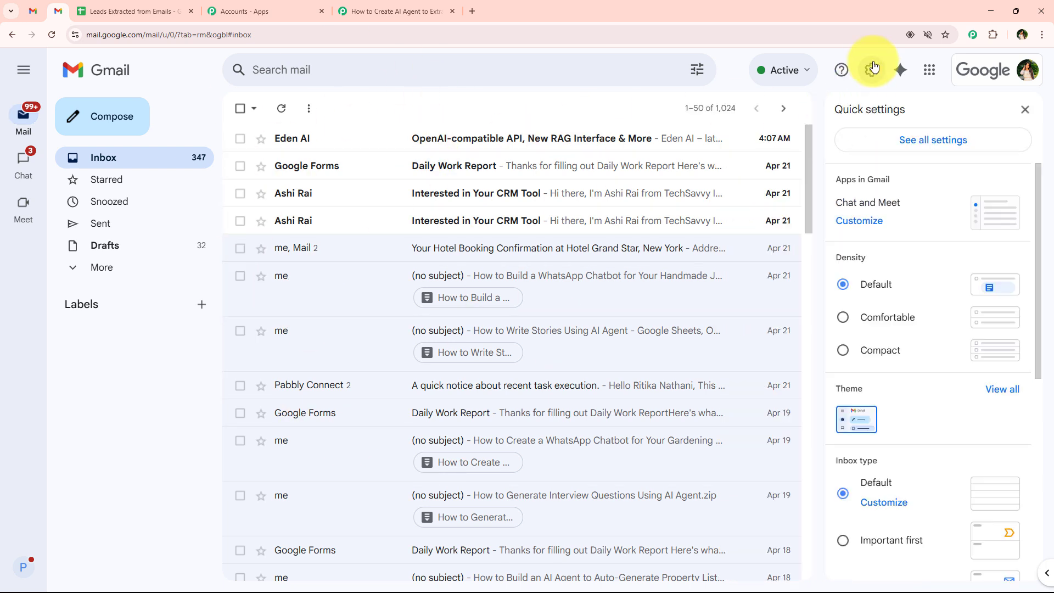
click(899, 148)
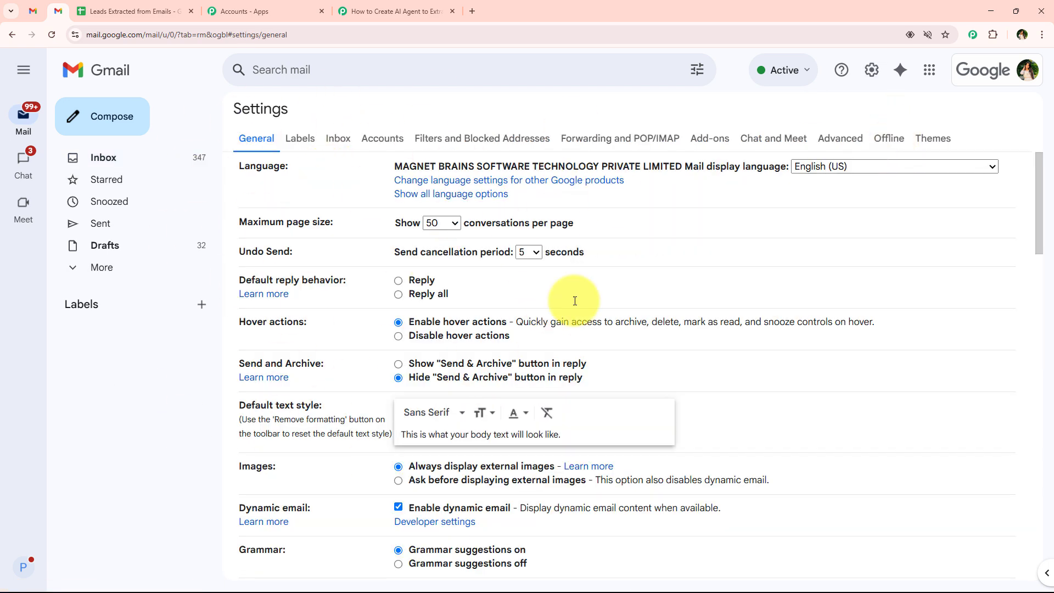
click(616, 141)
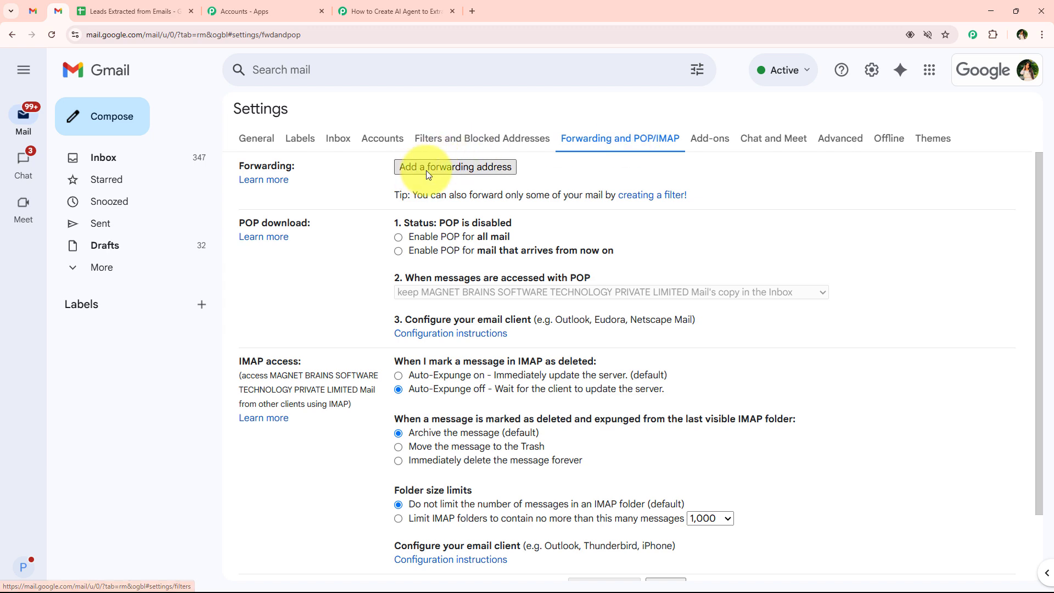
Step: Add the pasted parser address as a forwarding address and proceed to send the confirmation
click(493, 171)
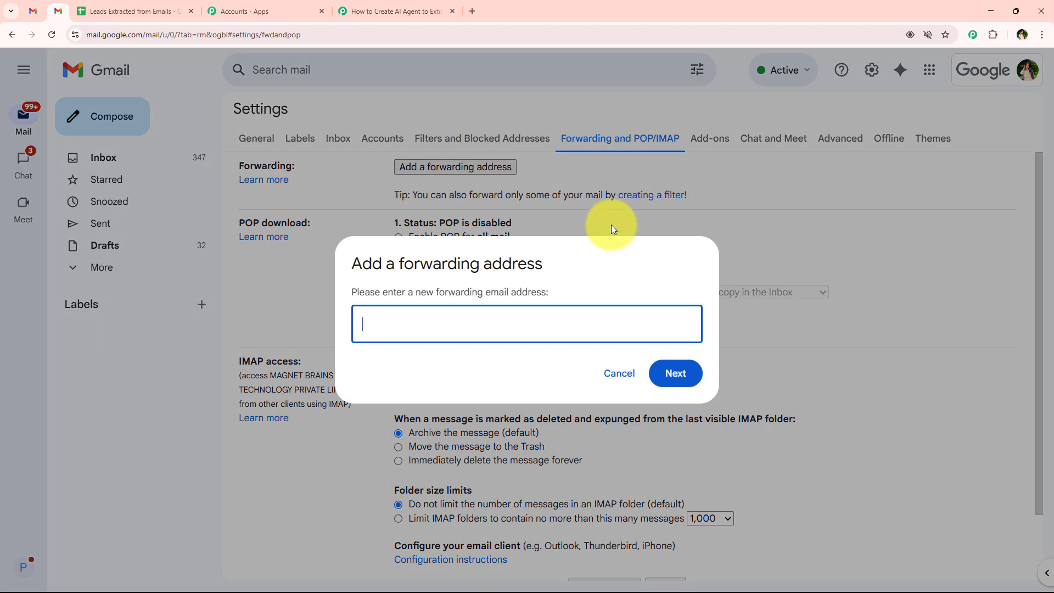
drag(344, 291, 557, 291)
click(544, 298)
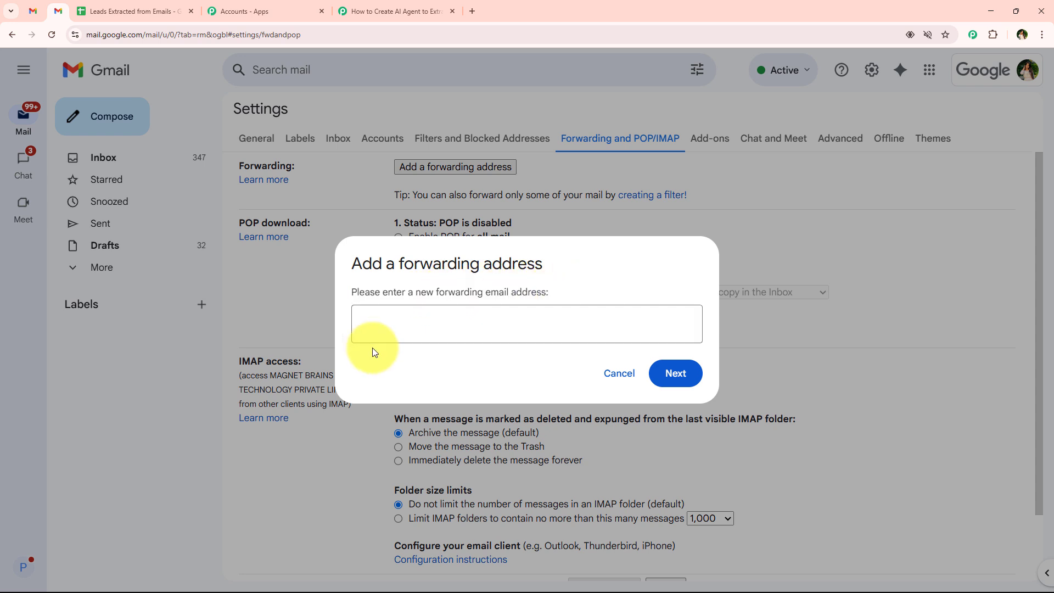
right_click(373, 329)
click(404, 435)
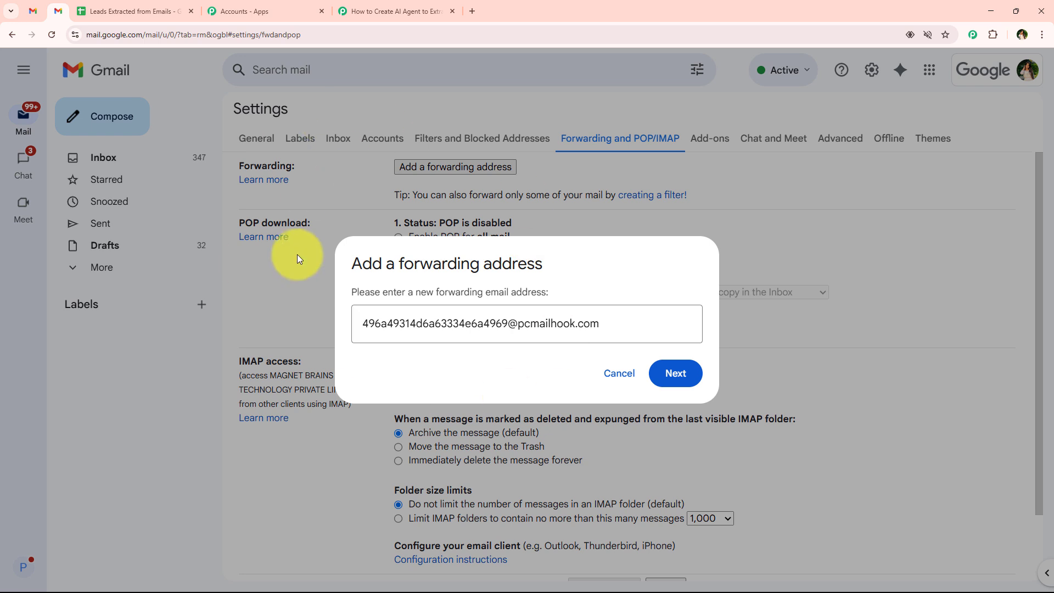
click(682, 381)
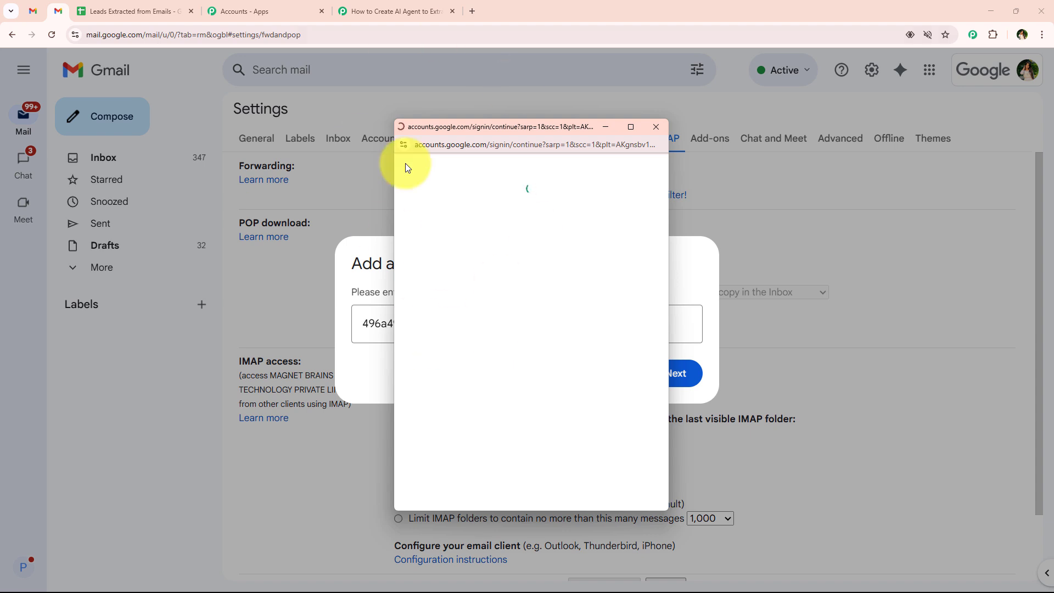
scroll(516, 400, down, 1)
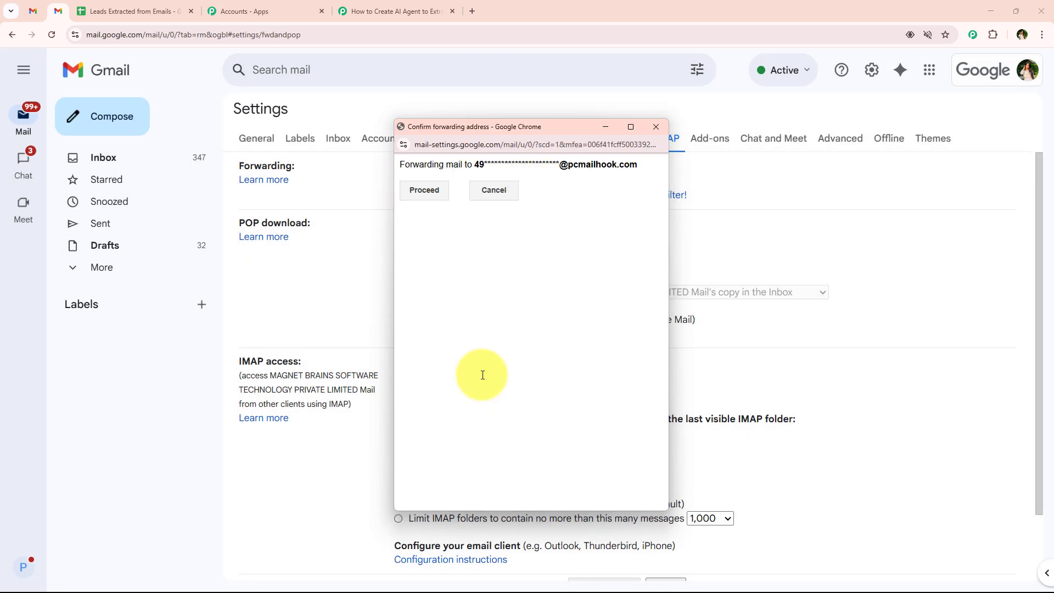
click(423, 196)
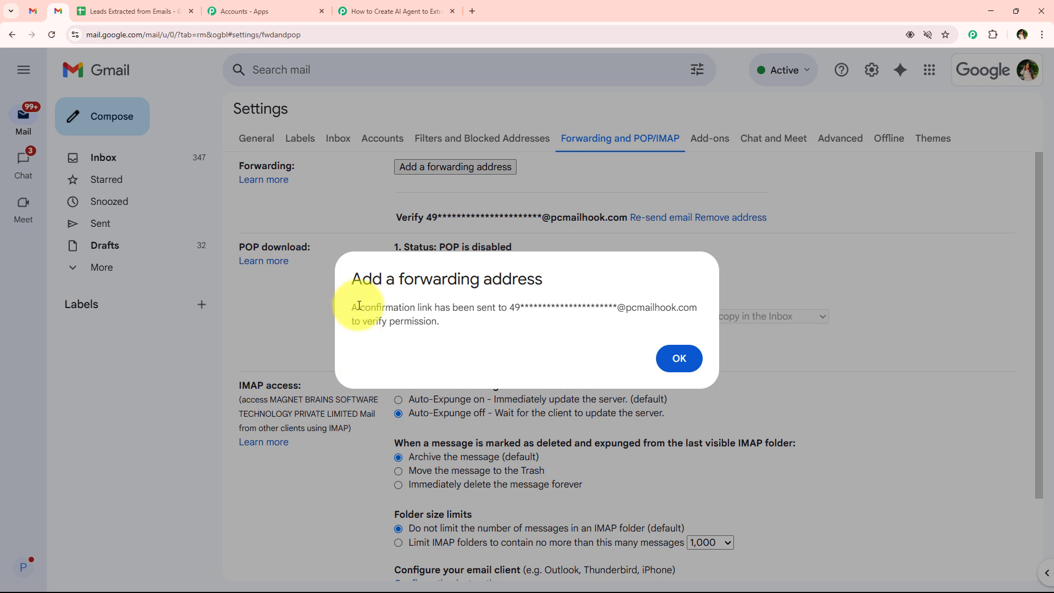
drag(359, 305, 697, 299)
drag(313, 322, 499, 322)
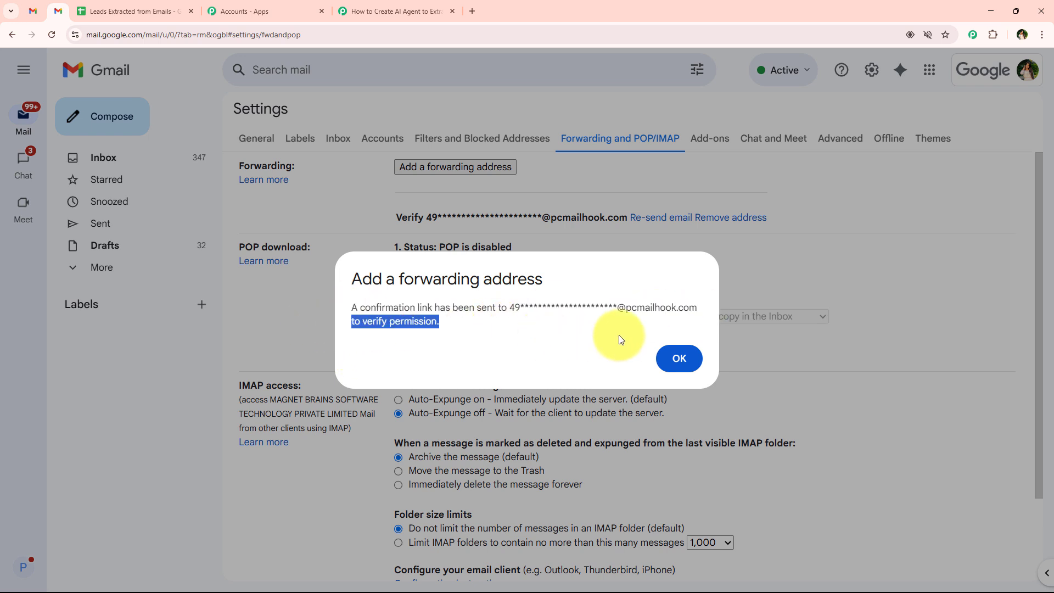
click(679, 358)
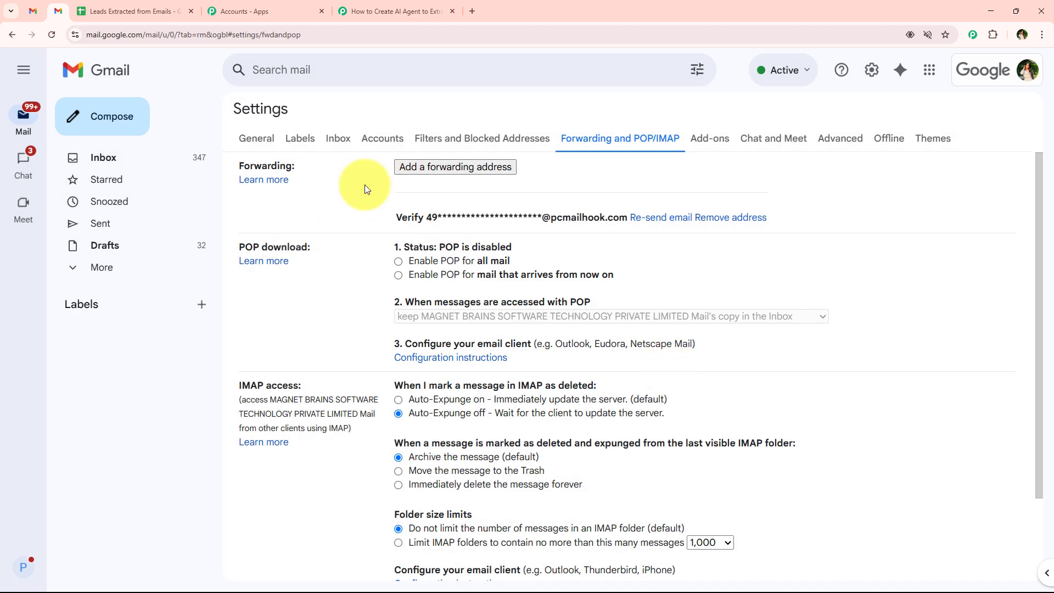
Step: Review the confirmation email response captured by the Email Parser trigger
click(377, 4)
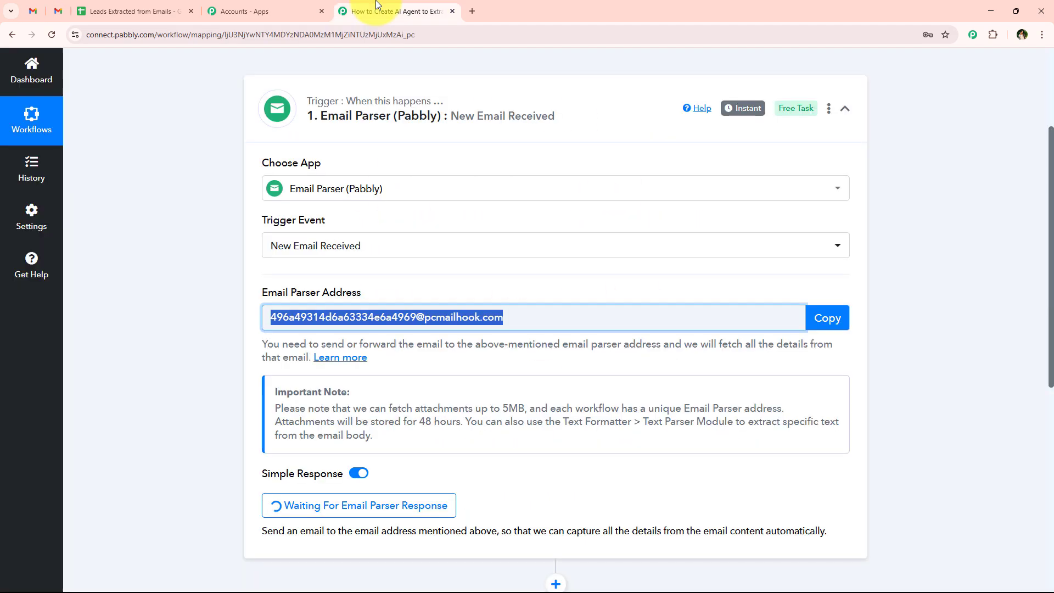
scroll(226, 179, down, 5)
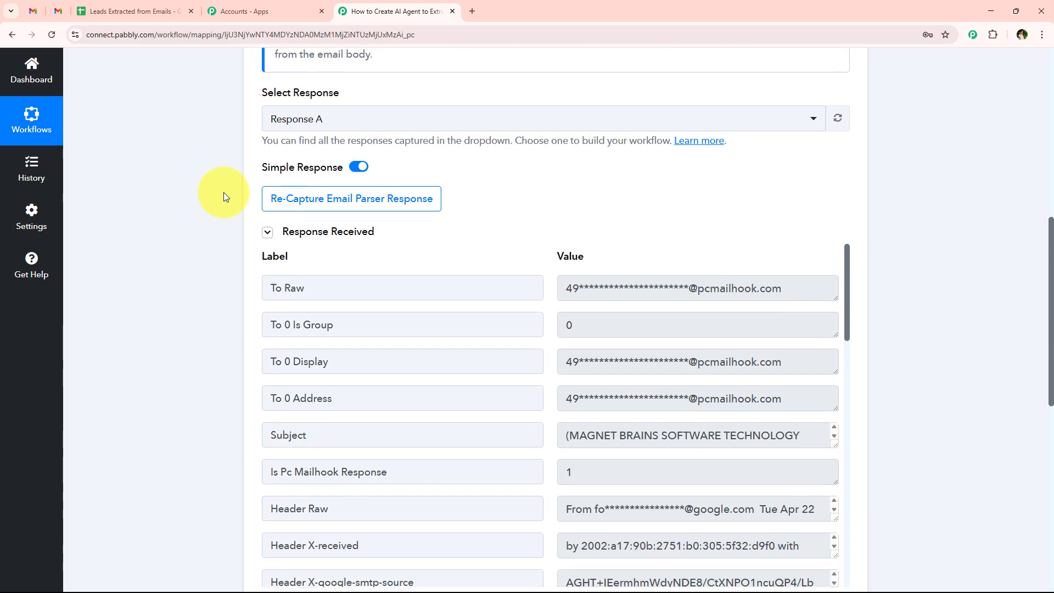
scroll(223, 197, down, 2)
scroll(565, 278, down, 6)
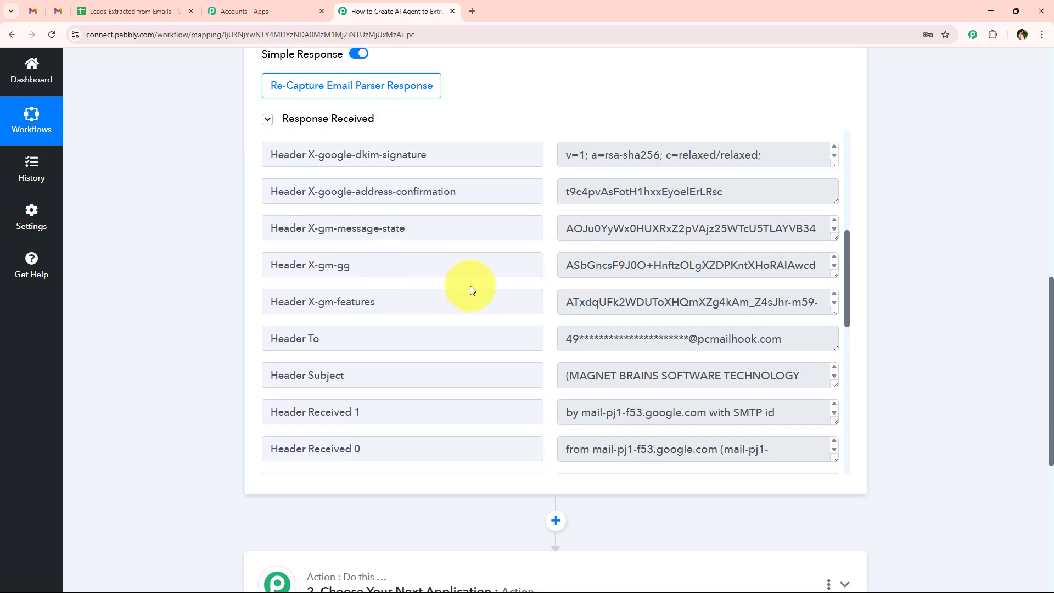
scroll(466, 289, up, 7)
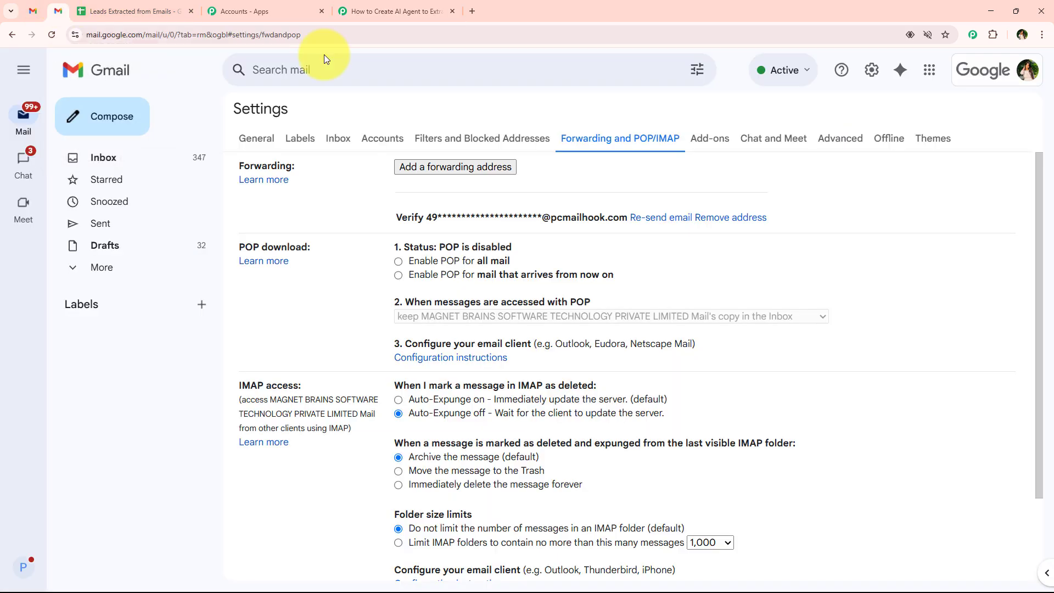
click(65, 11)
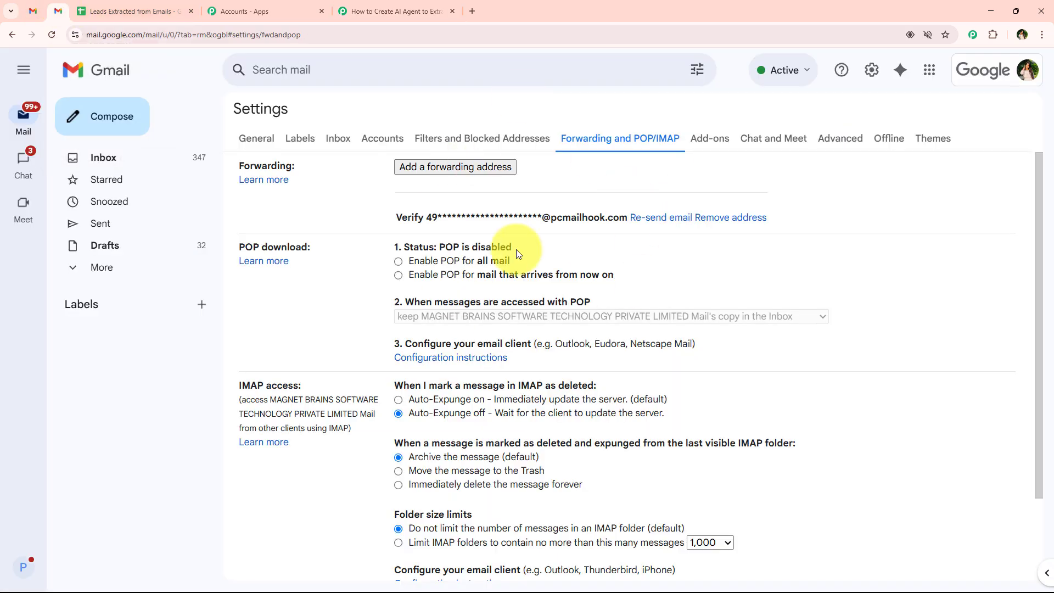
click(397, 11)
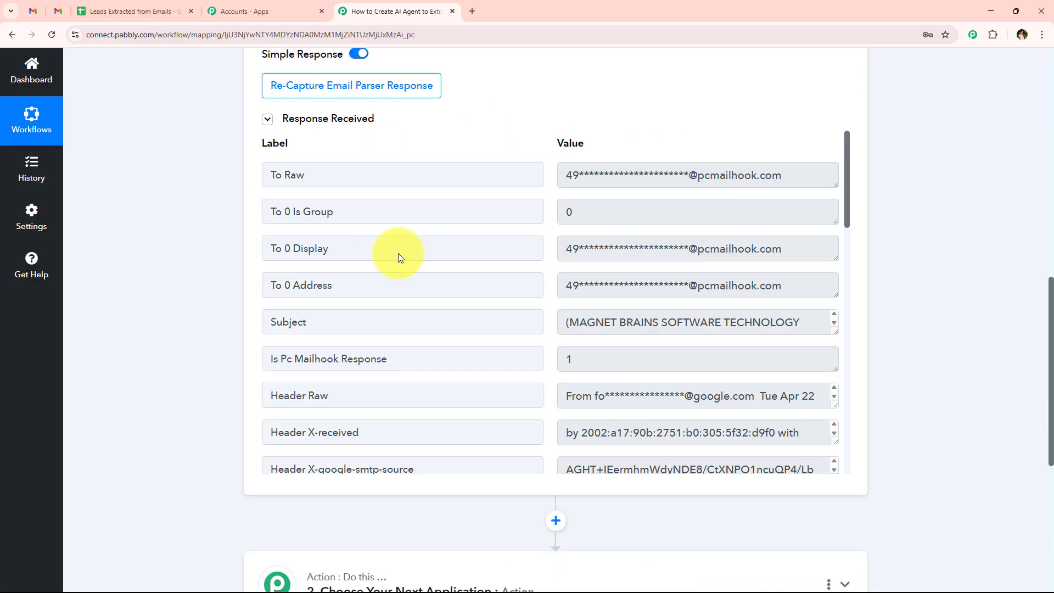
scroll(400, 243, down, 12)
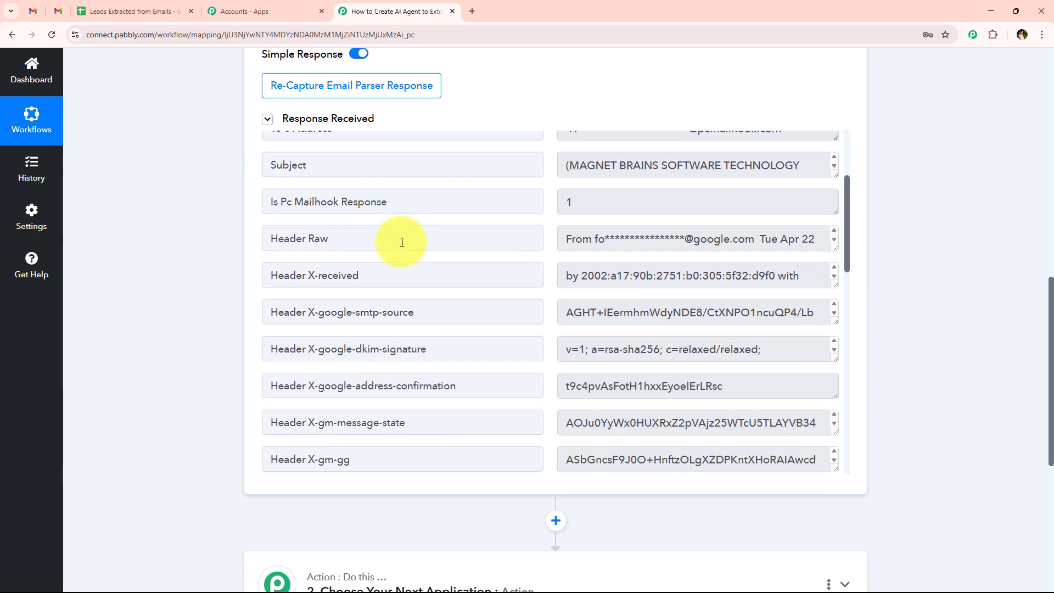
scroll(403, 235, down, 3)
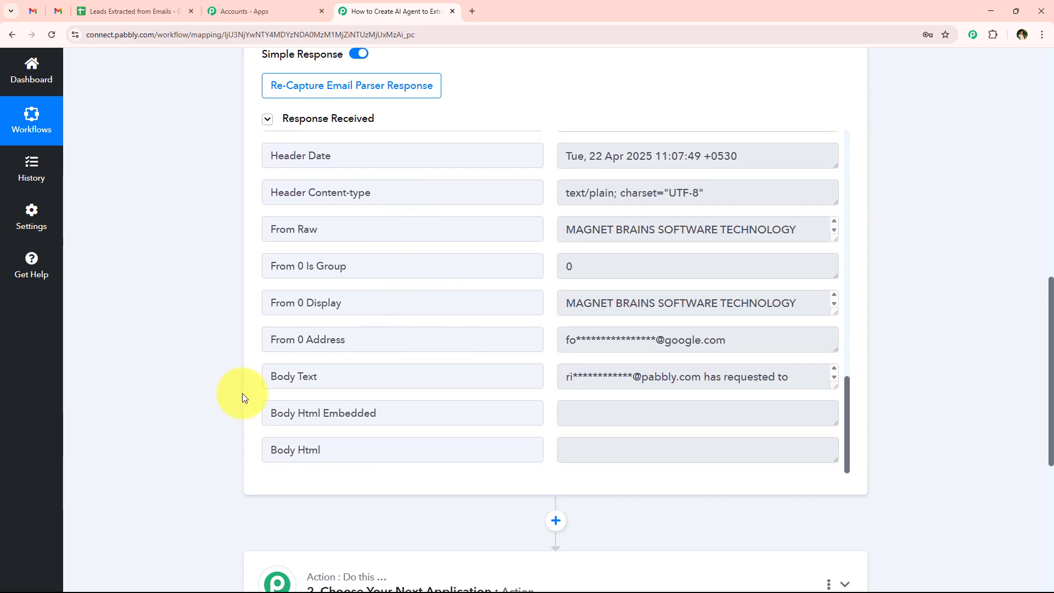
Step: Select and copy the mail-settings confirmation URL from the Body Text
drag(270, 380, 337, 377)
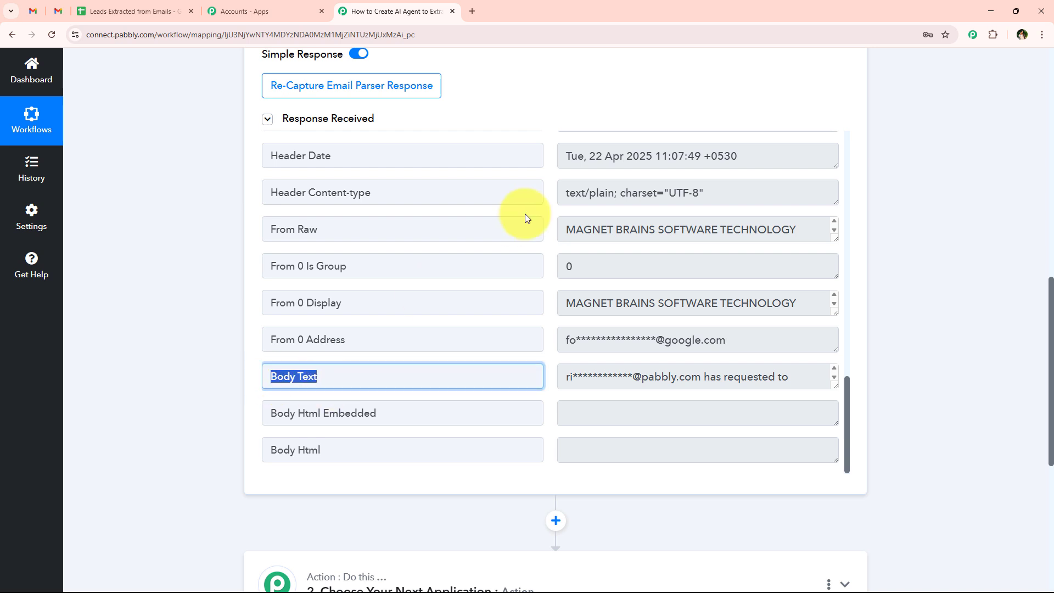
scroll(913, 341, down, 1)
drag(841, 335, 818, 461)
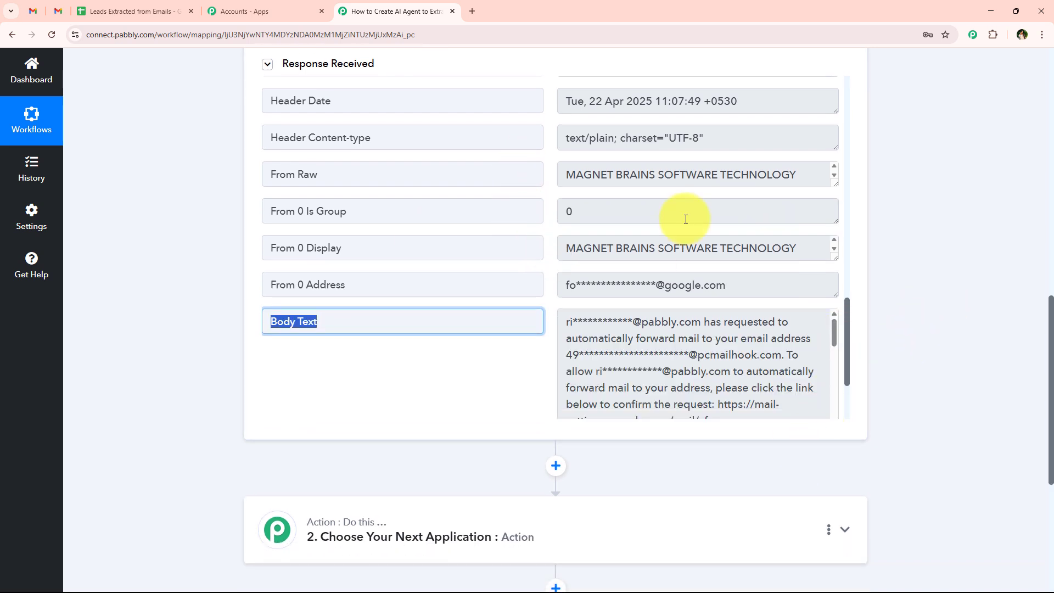
scroll(685, 217, down, 2)
scroll(668, 239, down, 1)
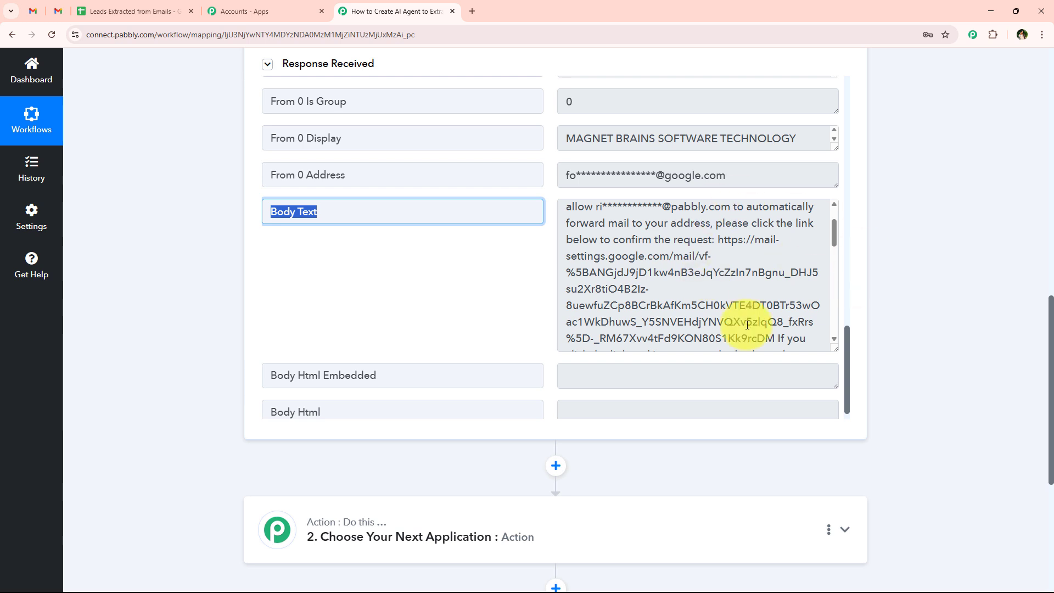
drag(720, 240, 773, 335)
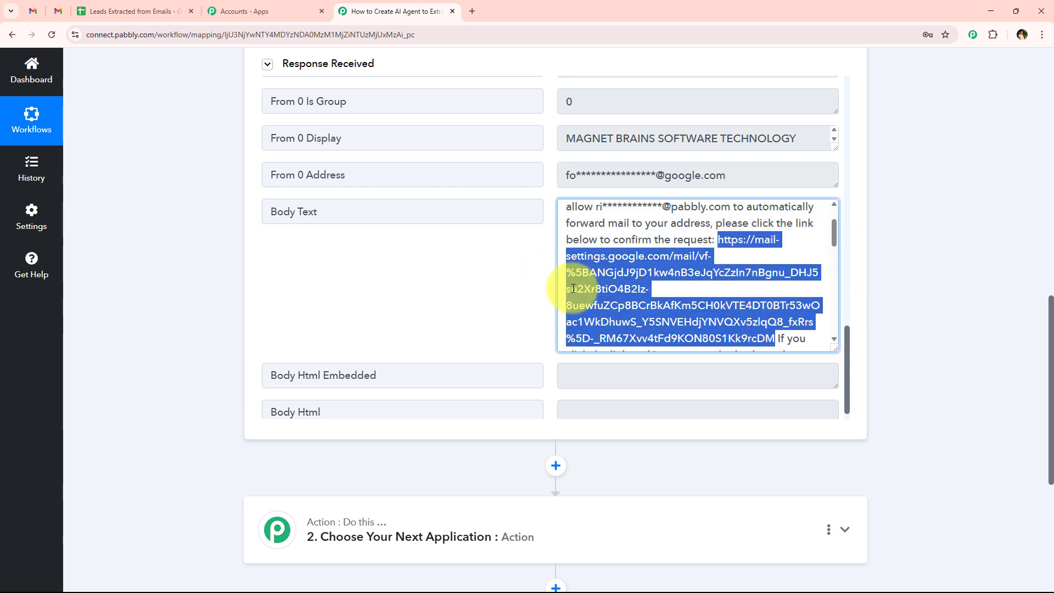
right_click(599, 289)
click(639, 297)
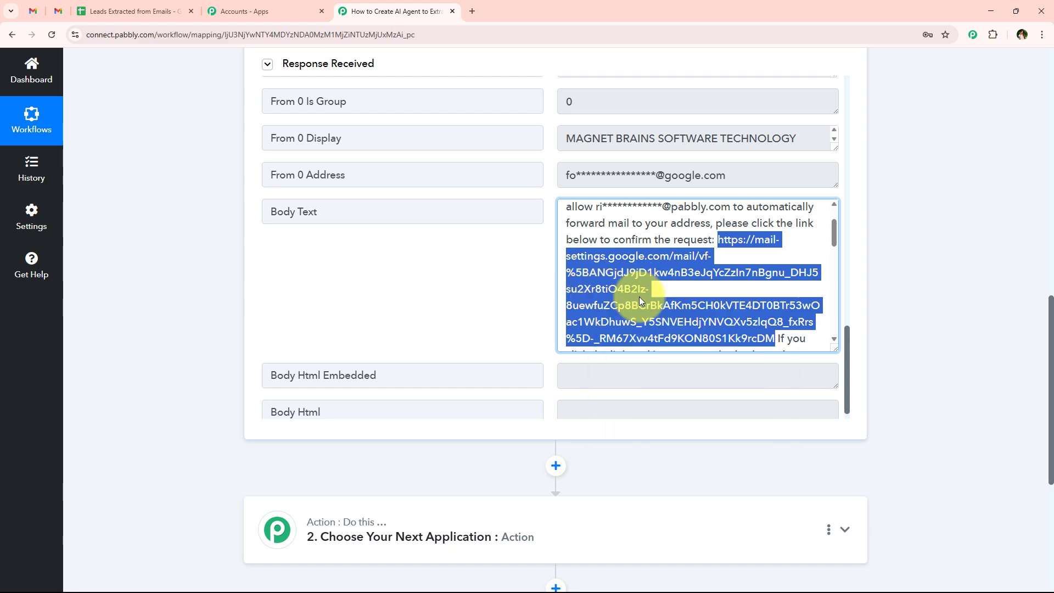
Step: Open the confirmation link in a new tab and confirm forwarding to the parser address
click(472, 11)
key(ctrl+v)
key(Return)
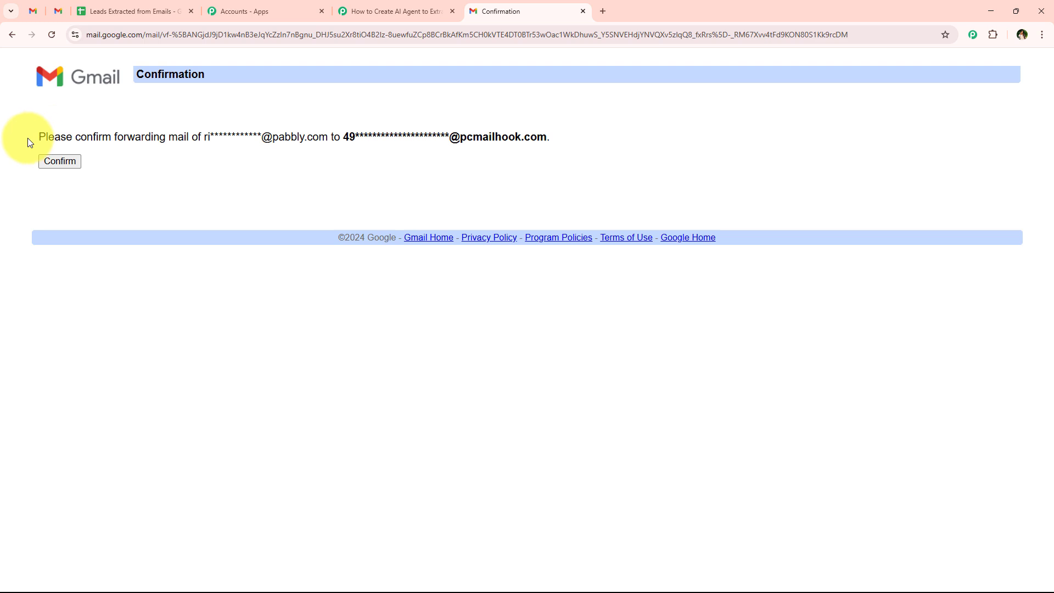
drag(28, 137, 564, 139)
click(69, 166)
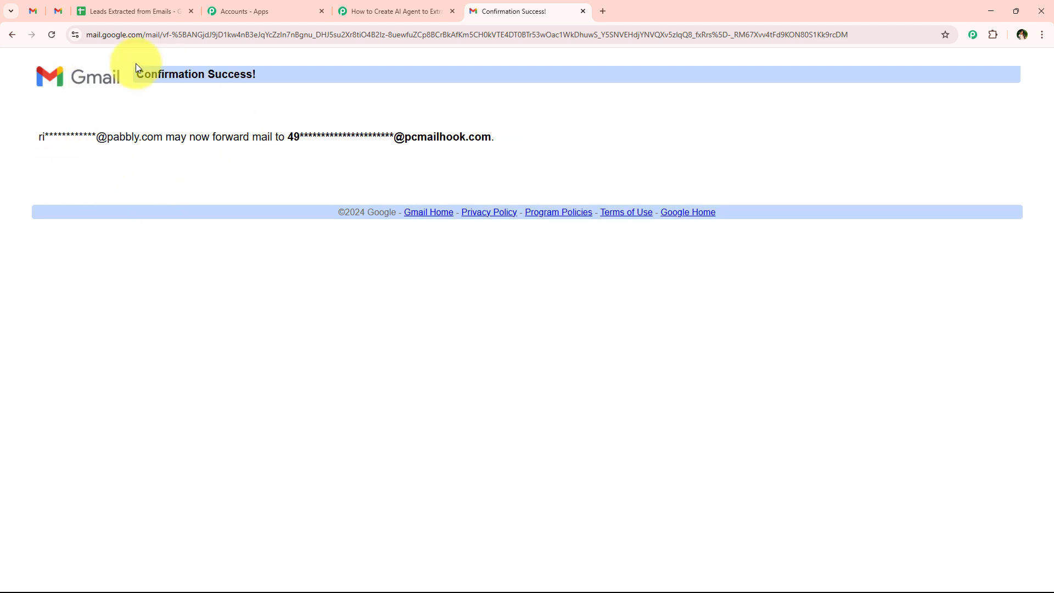
drag(135, 70, 341, 70)
click(262, 219)
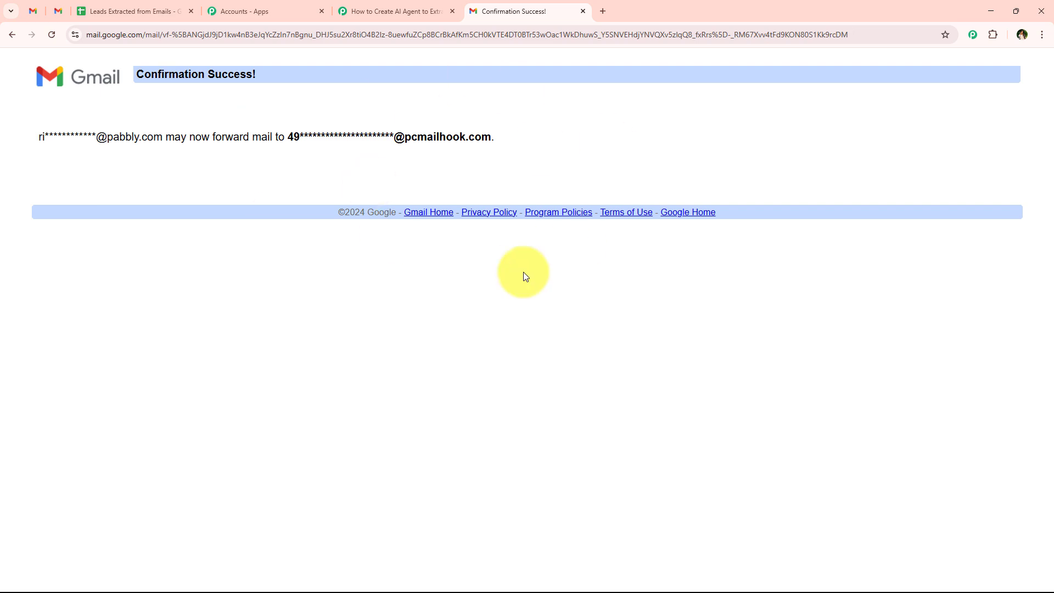
click(57, 7)
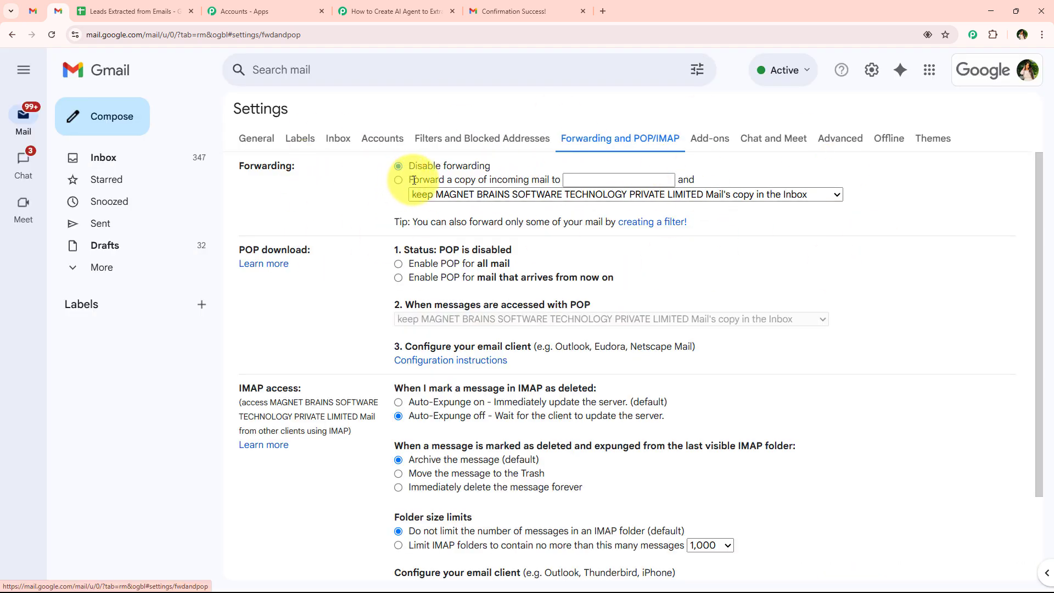
Step: Copy the email parser address again from the Pabbly trigger
drag(411, 180, 677, 186)
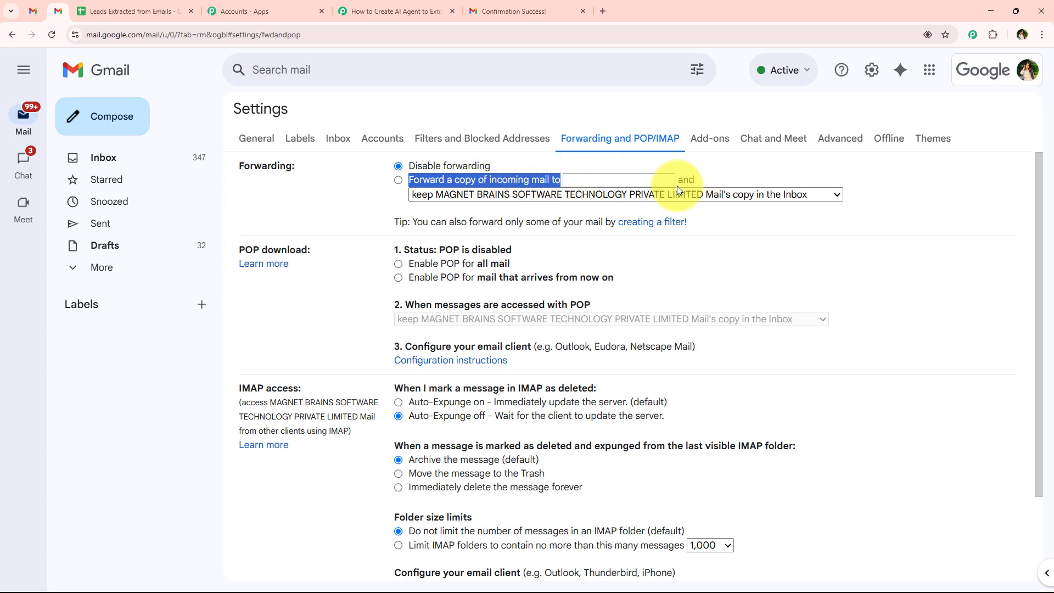
click(769, 199)
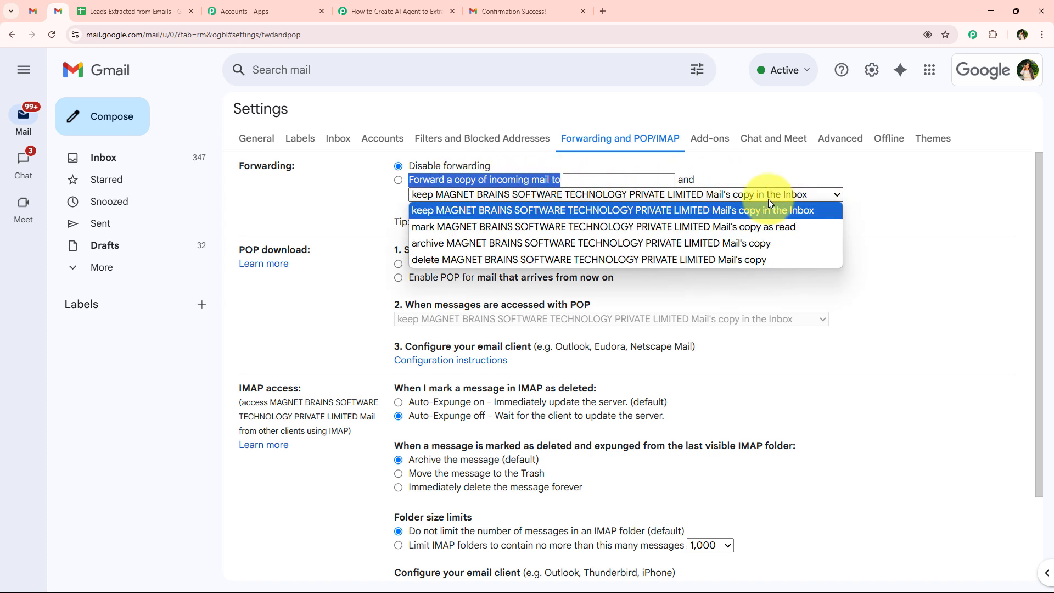
click(362, 192)
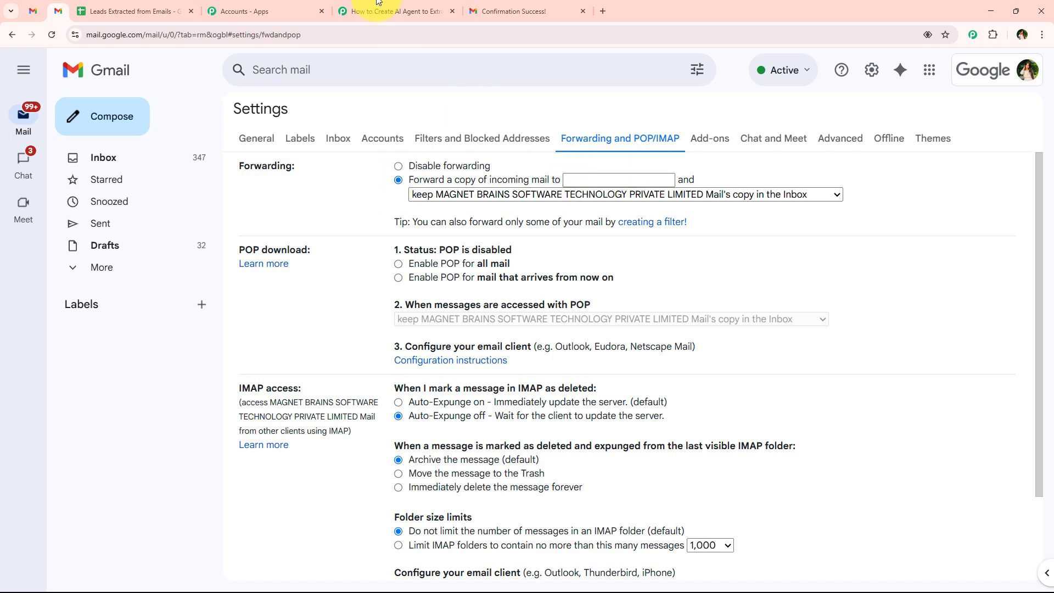
click(392, 11)
click(270, 334)
scroll(193, 223, up, 10)
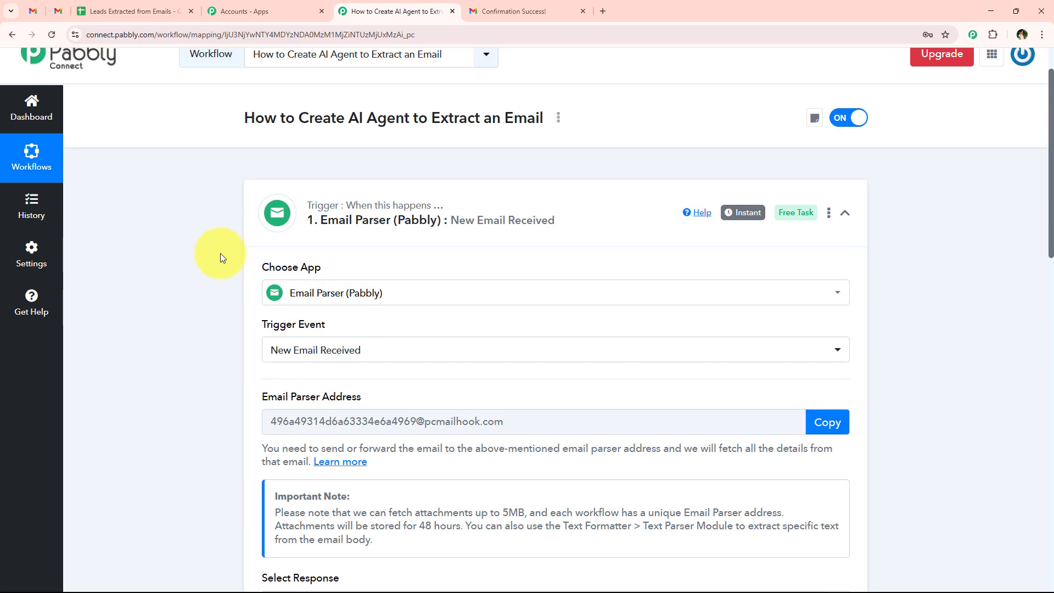
click(818, 422)
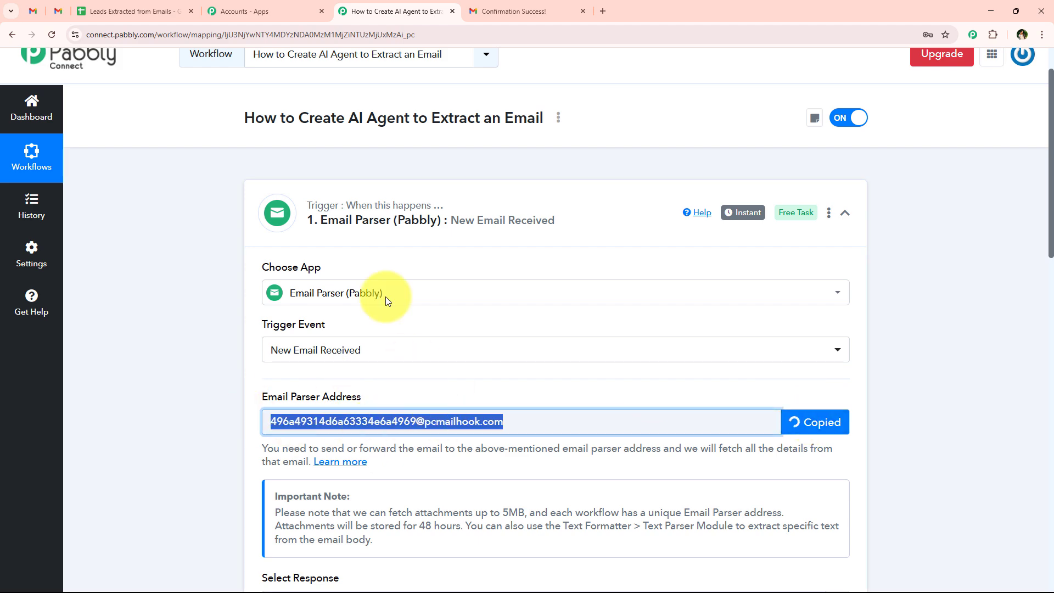
Step: Forward a copy of incoming mail to the parser address, keeping Gmail's copy in the Inbox, and save
click(71, 8)
click(615, 179)
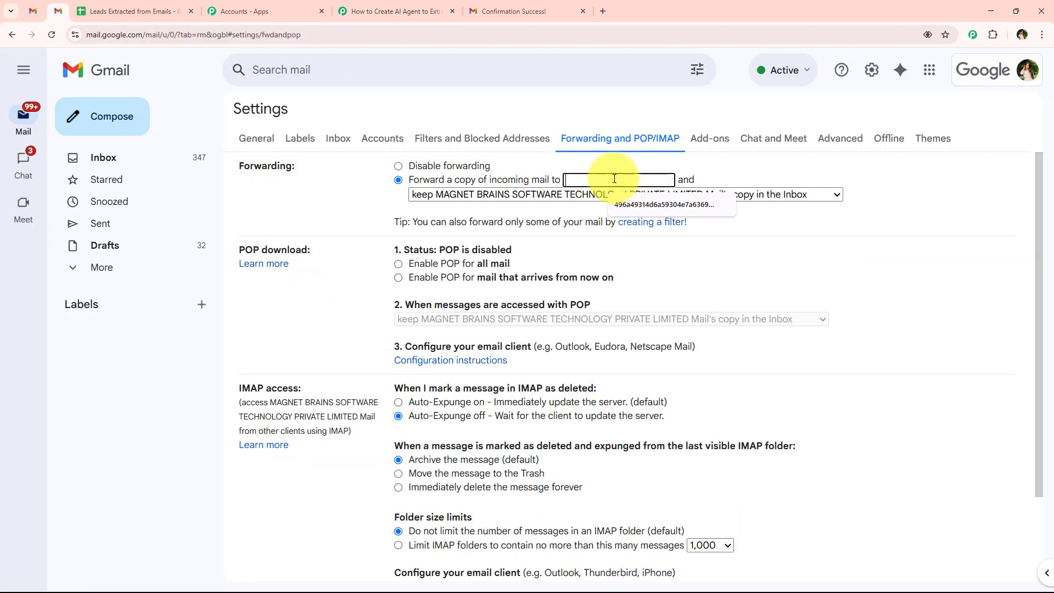
key(ctrl+v)
click(347, 190)
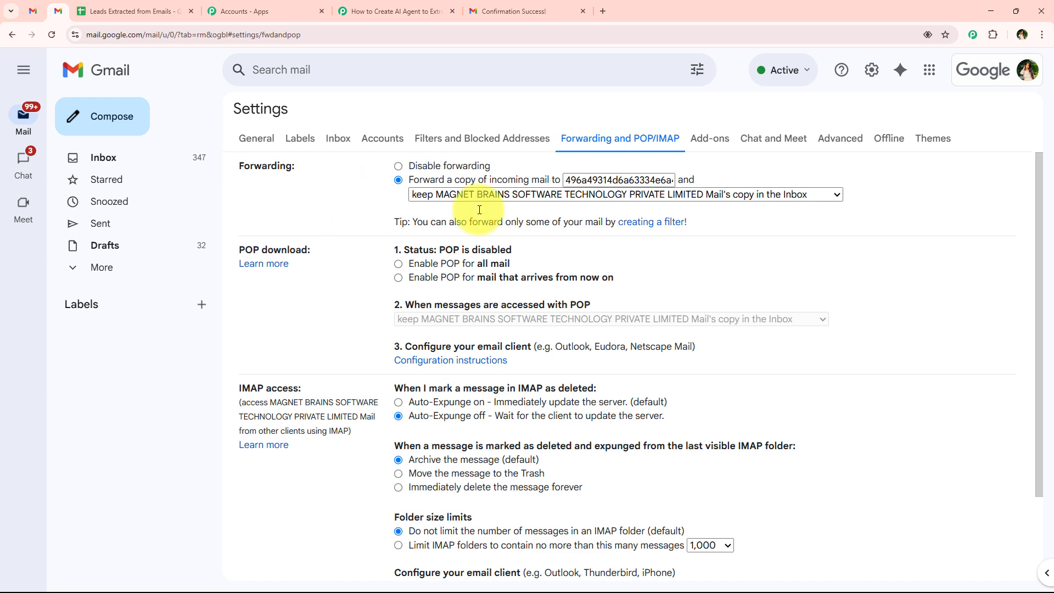
scroll(361, 275, down, 2)
click(612, 511)
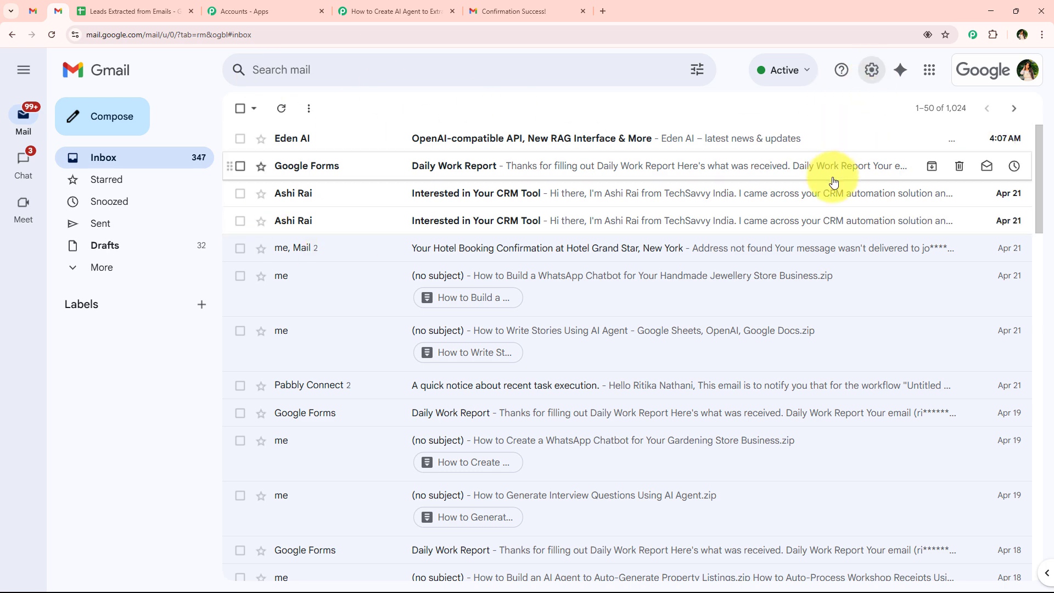
Step: Reopen the Forwarding and POP/IMAP settings to verify forwarding is enabled
click(870, 79)
click(872, 139)
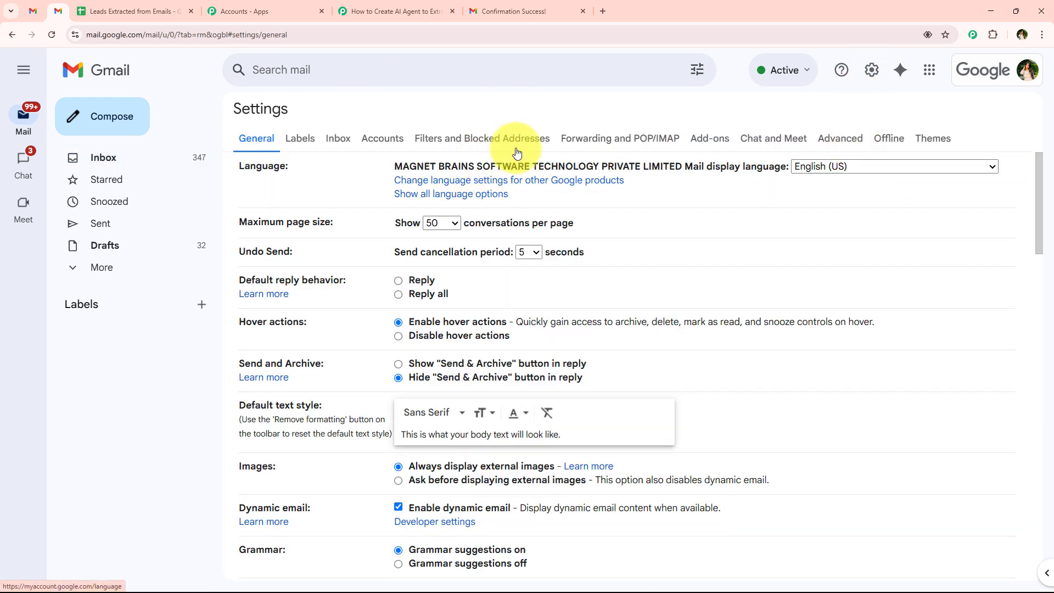
click(618, 140)
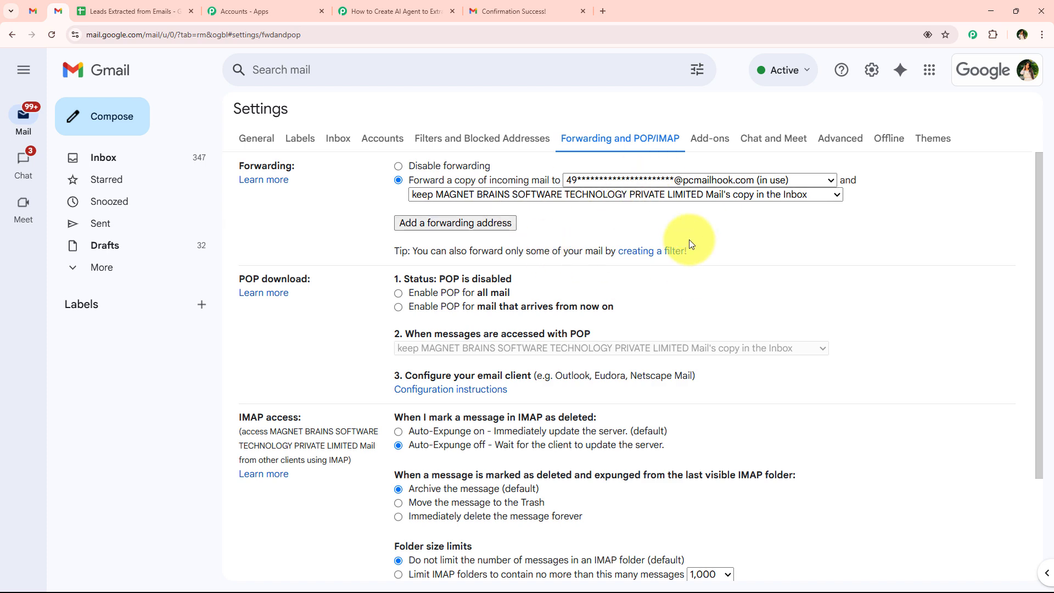
click(395, 11)
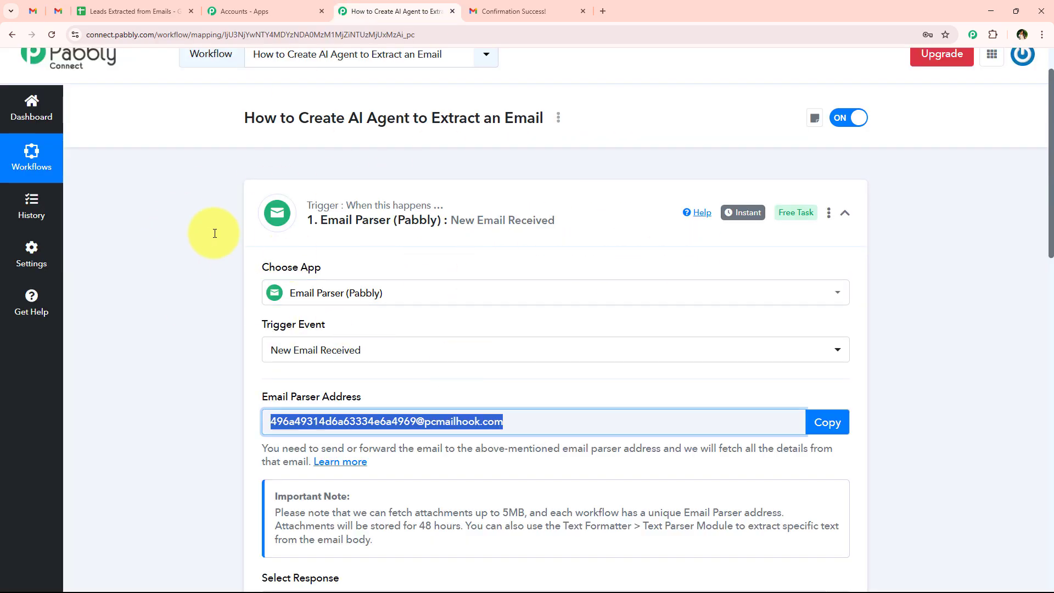
Step: Re-capture the Email Parser response, confirming with Yes, then go to the Gmail inbox
middle_click(212, 252)
middle_click(224, 304)
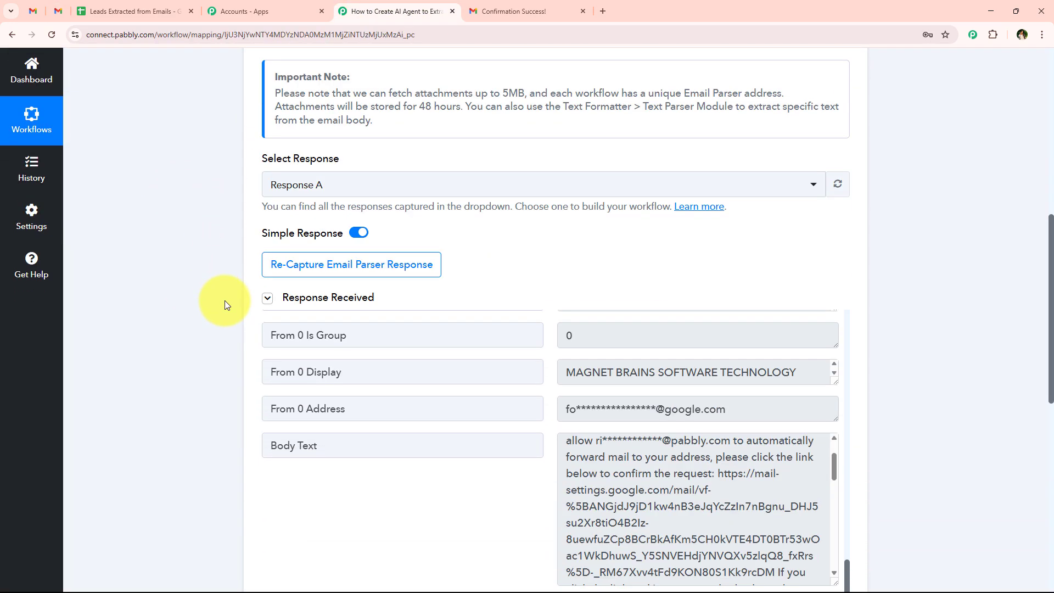
click(387, 270)
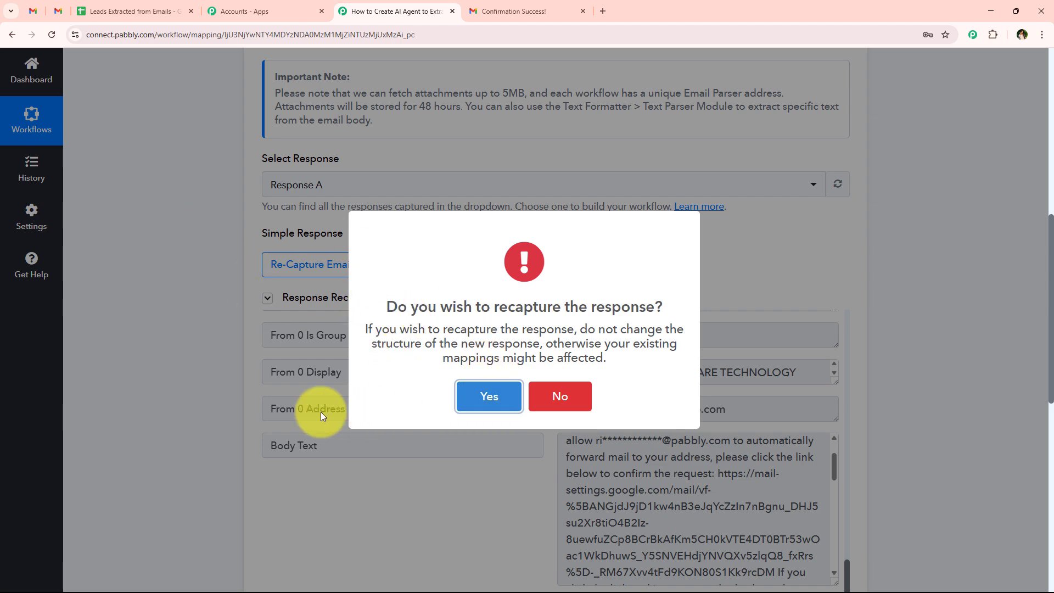
click(463, 394)
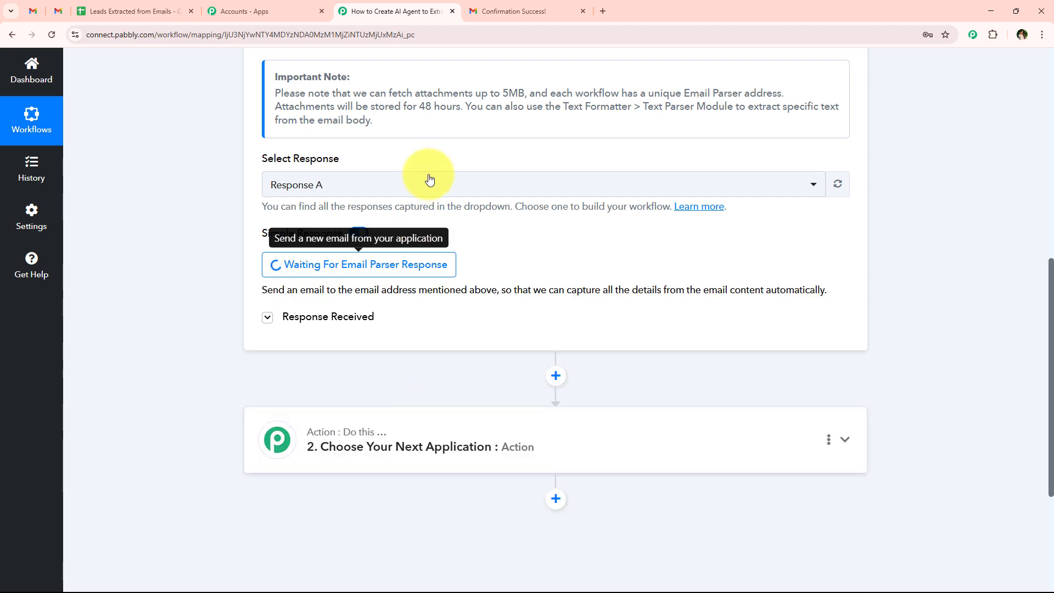
scroll(209, 351, up, 4)
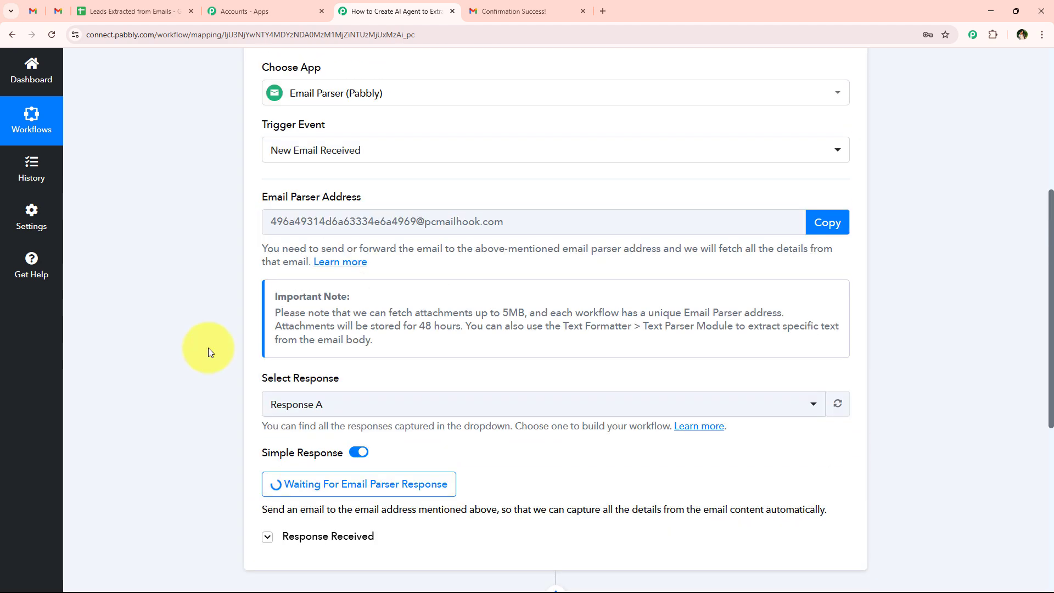
scroll(209, 352, down, 3)
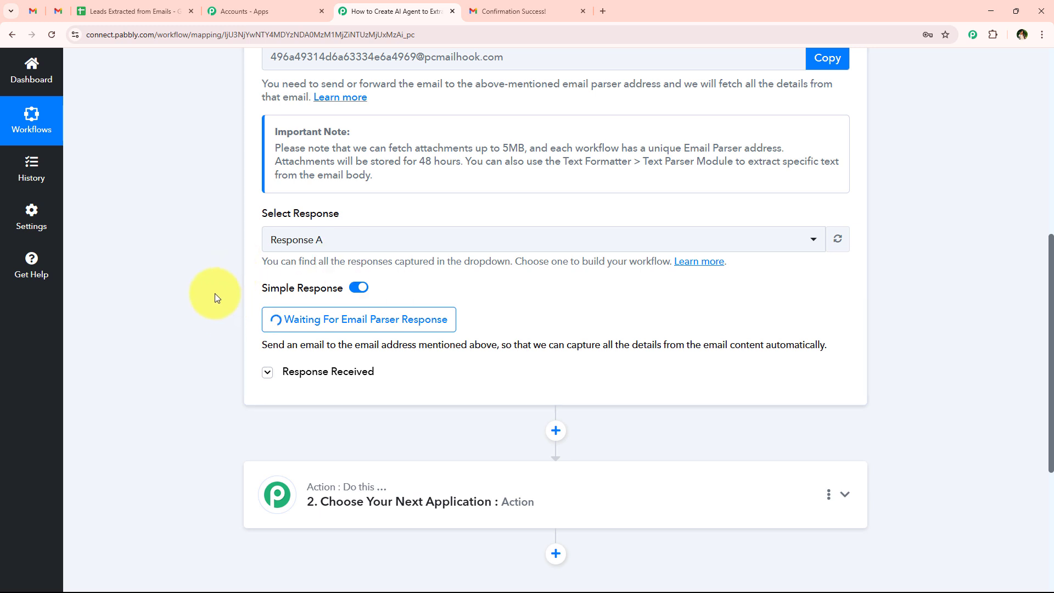
click(33, 10)
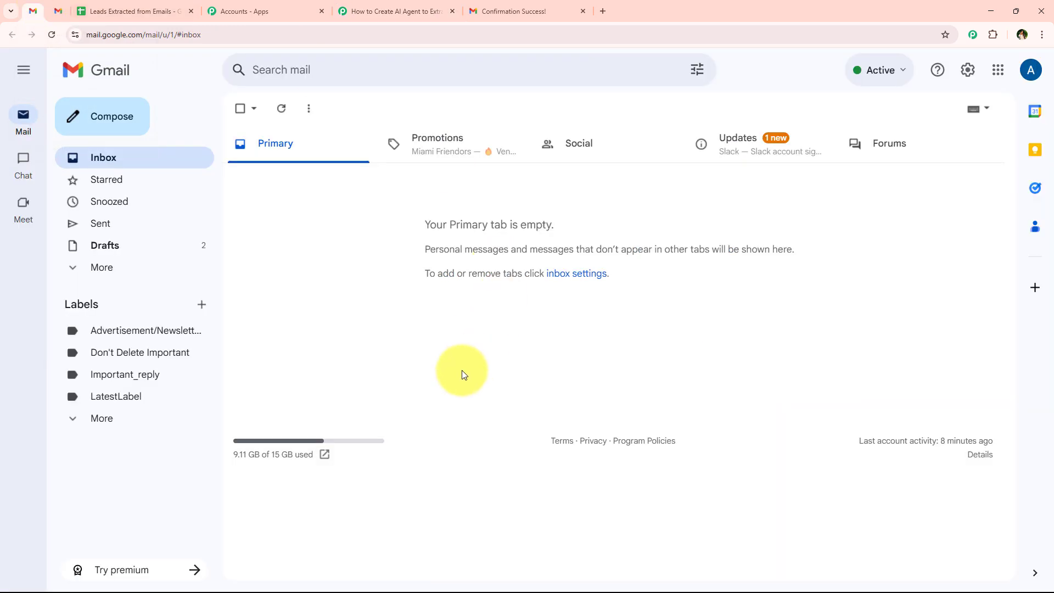
Step: Compose an email to the suggested contact with subject 'Interested in Your CRM Tool'
click(106, 115)
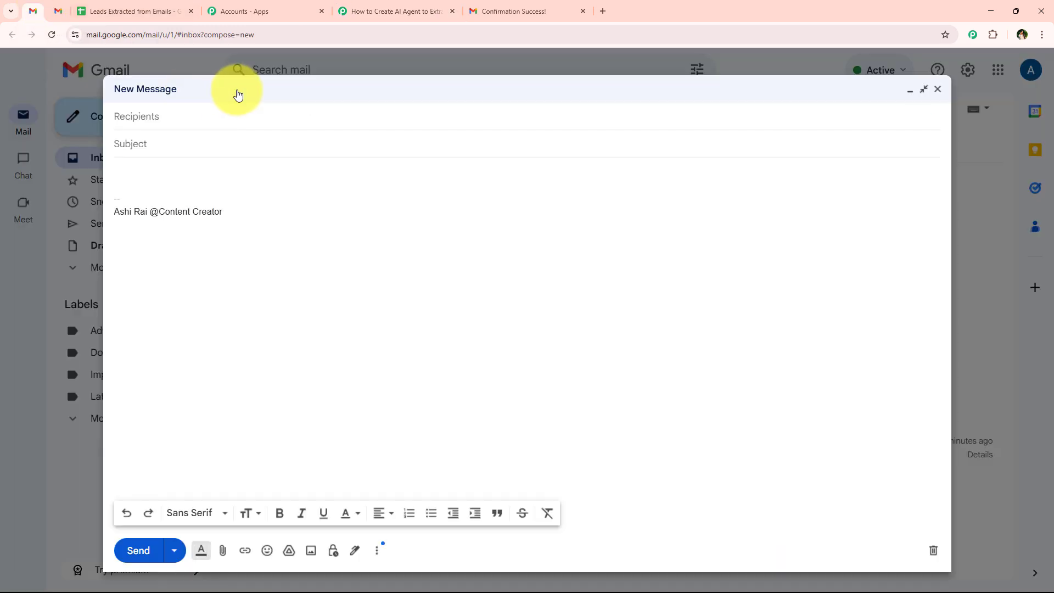
click(56, 10)
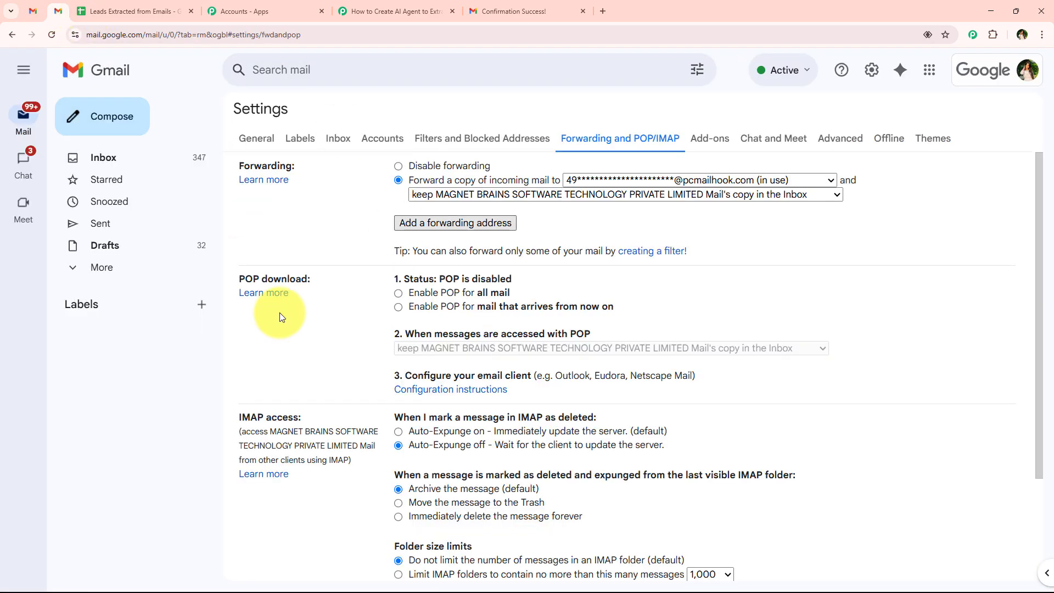
click(33, 10)
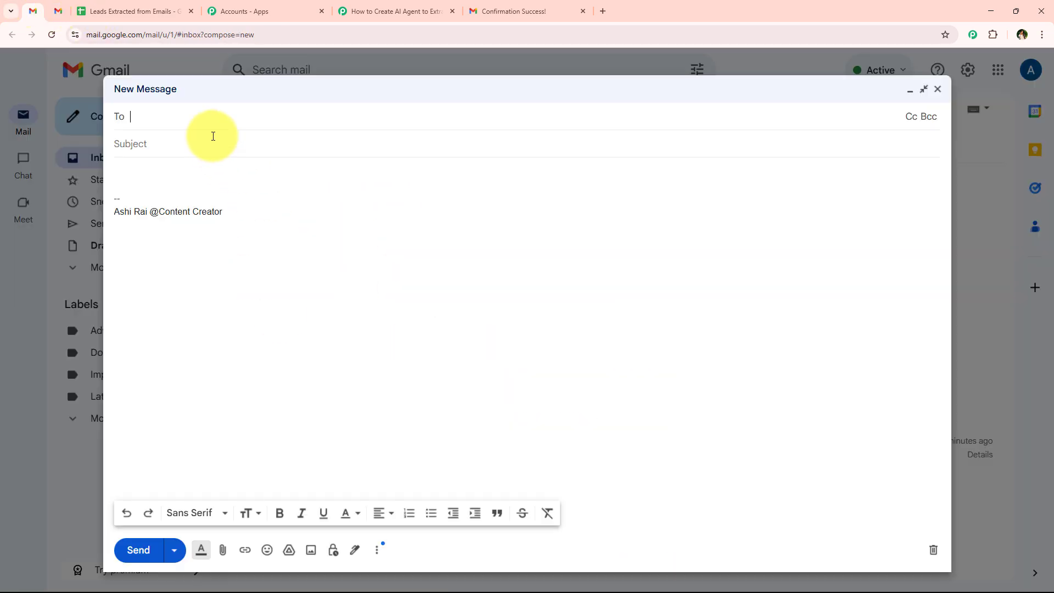
text(r)
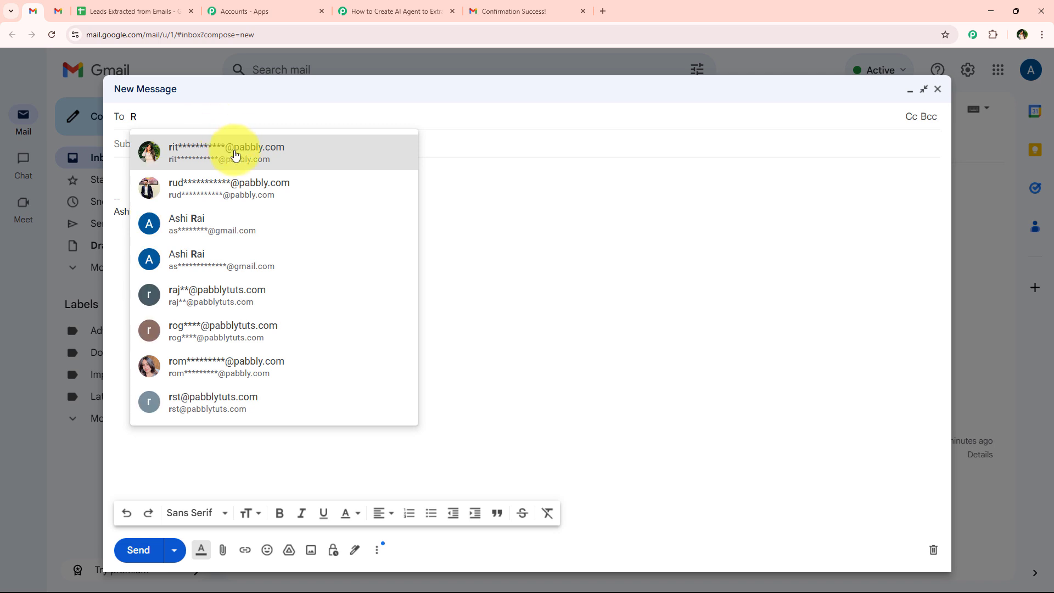
click(236, 156)
click(146, 159)
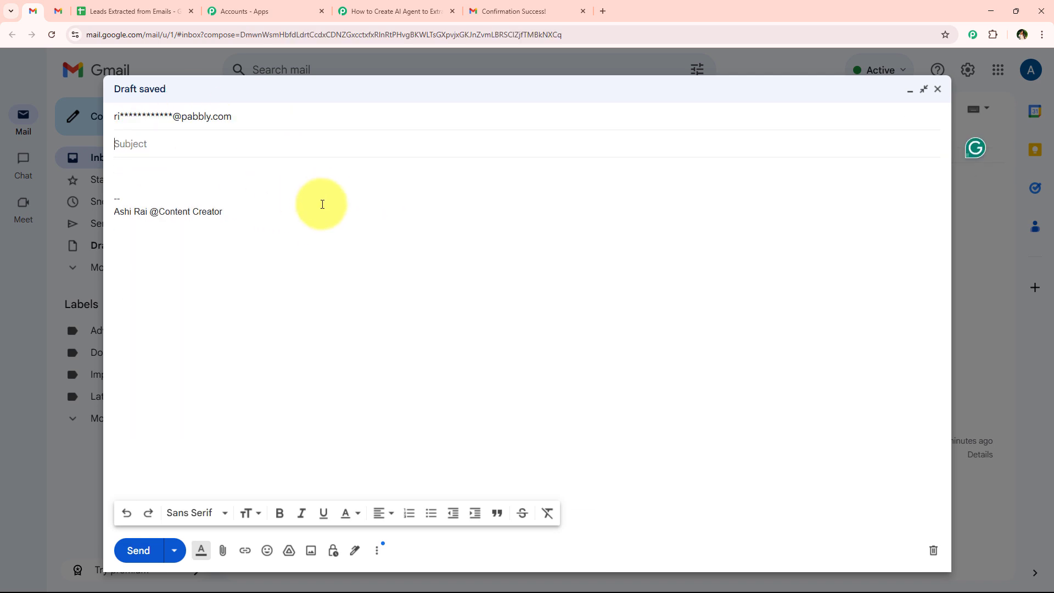
text(Interested in Your CRM Tool)
Step: Paste the CRM pricing enquiry body, edit the phone number and 'Thanks' sign-off, and send
click(227, 181)
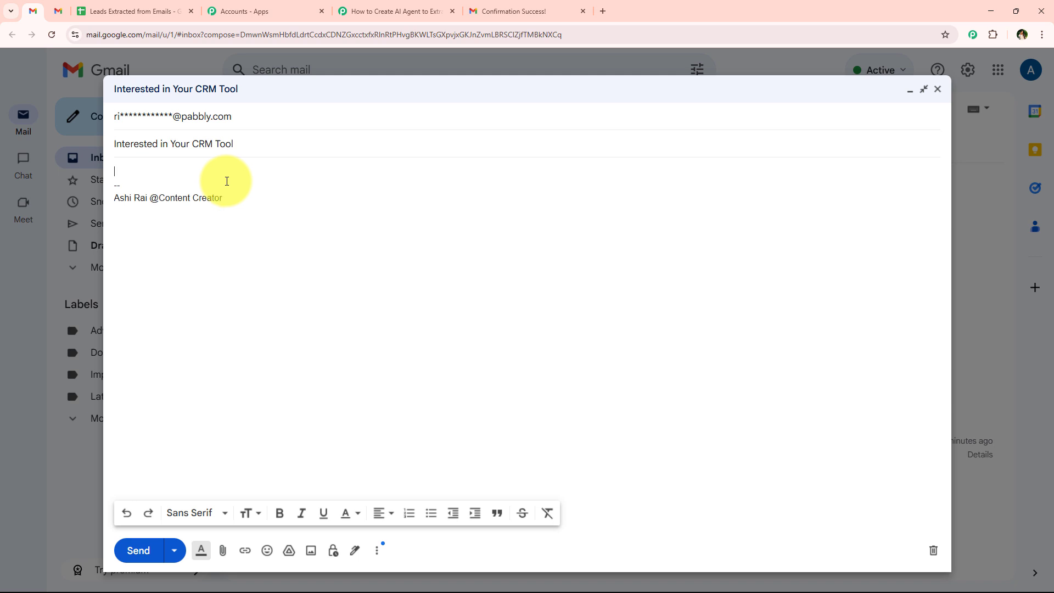
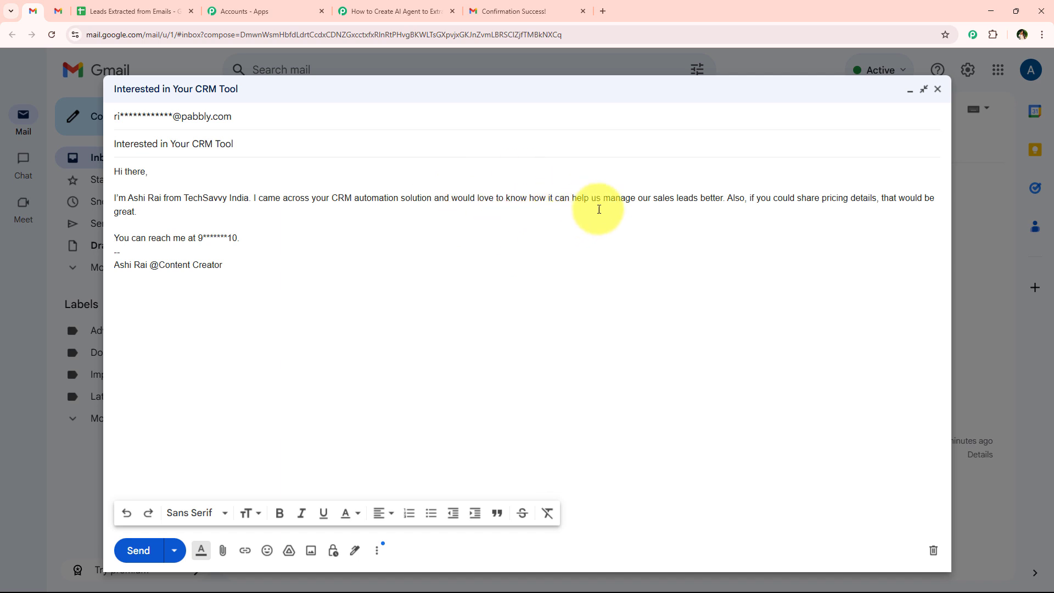
click(727, 198)
key(Return)
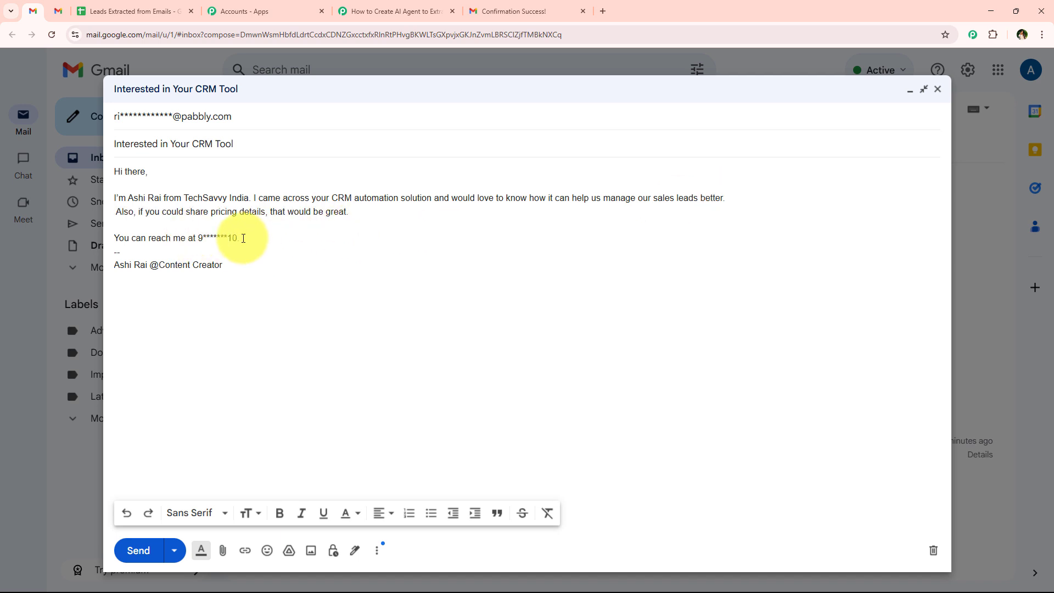
drag(294, 243, 199, 240)
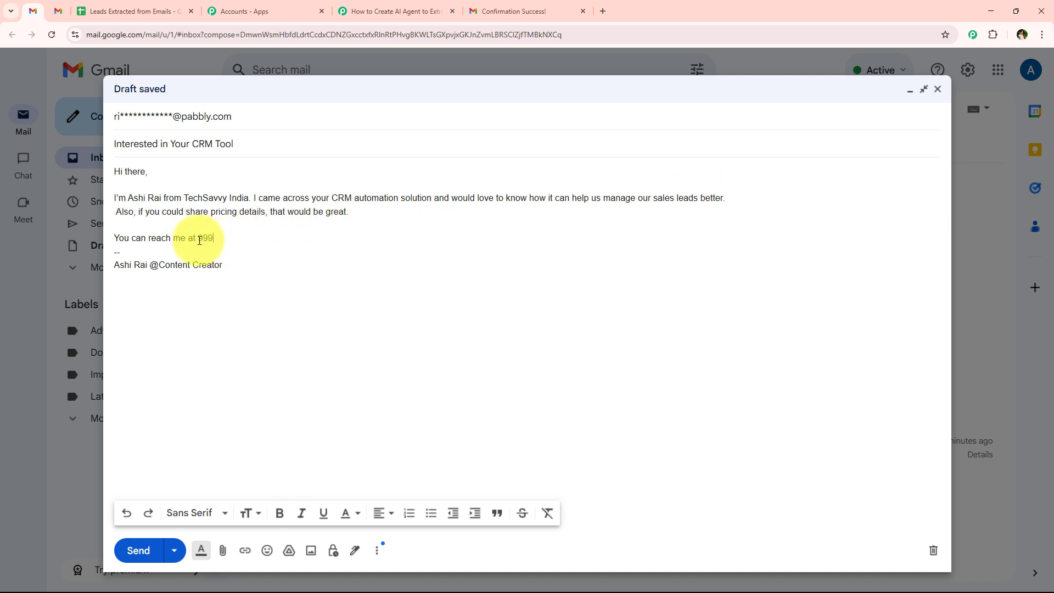
text(99999999)
text(9)
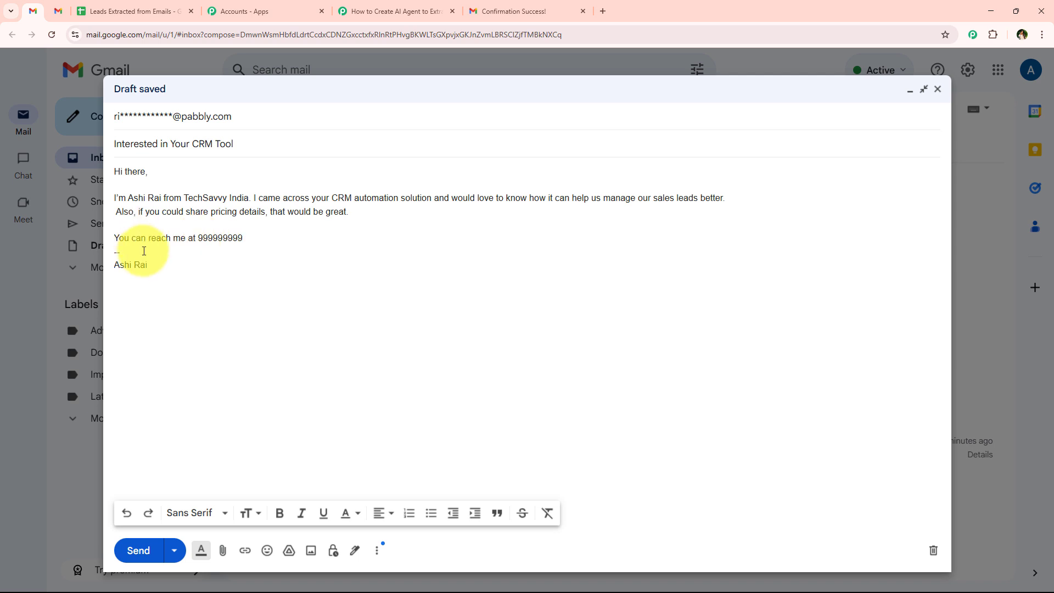
drag(144, 250, 107, 258)
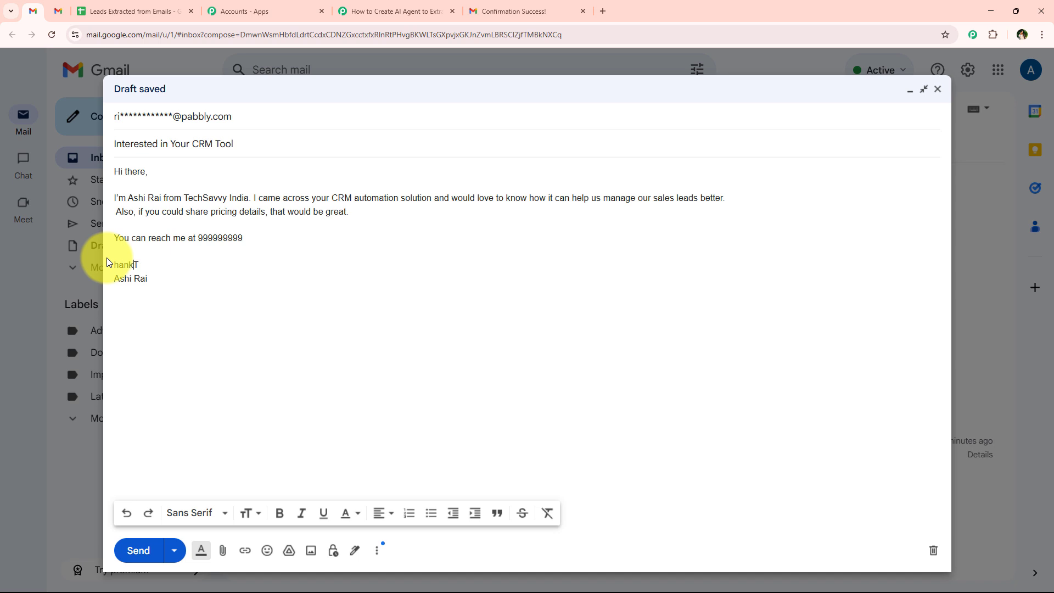
text(hank)
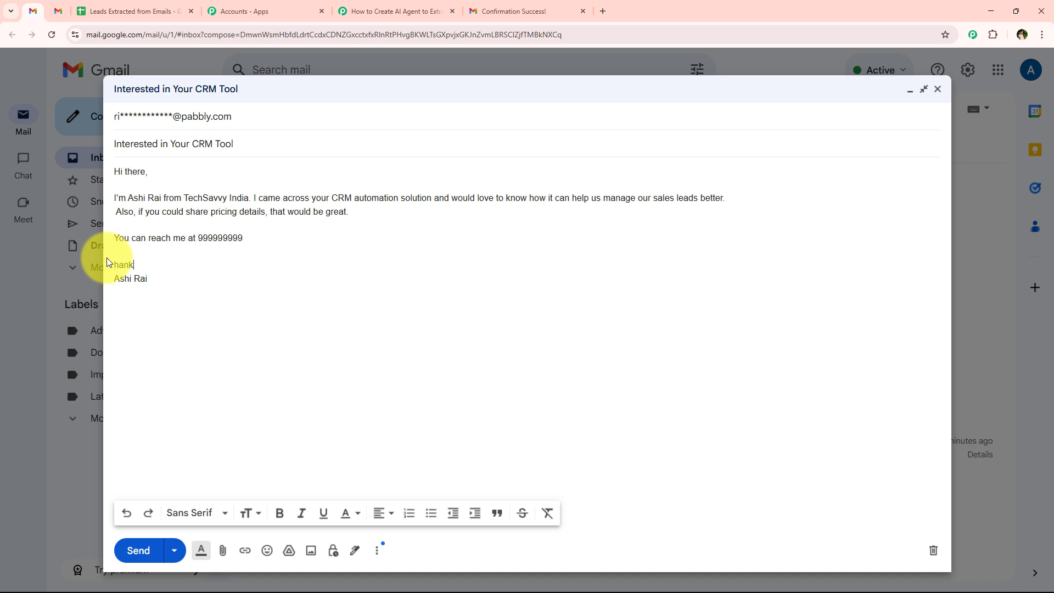
text(s)
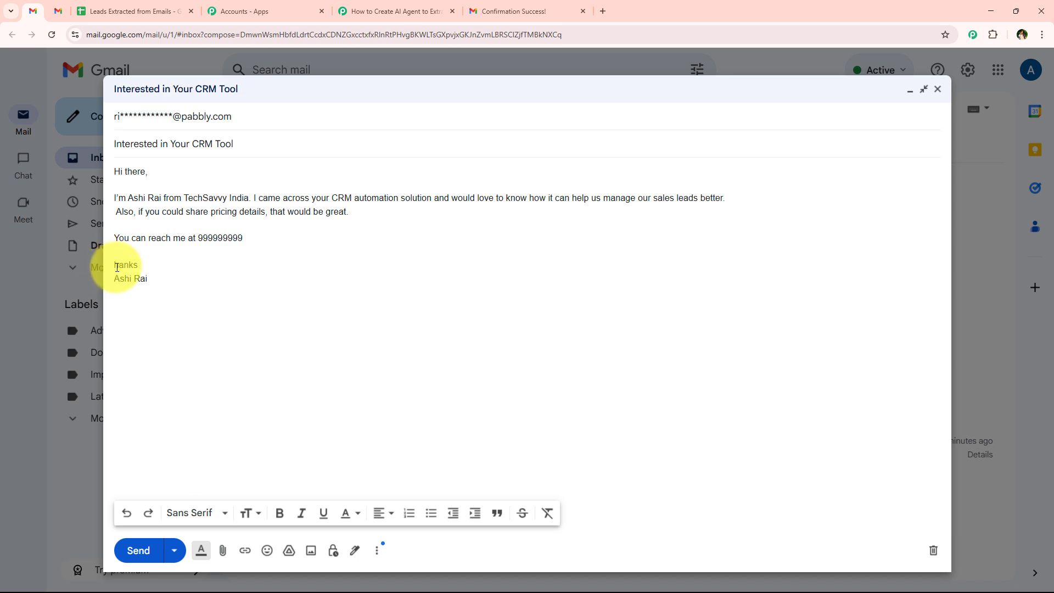
click(117, 266)
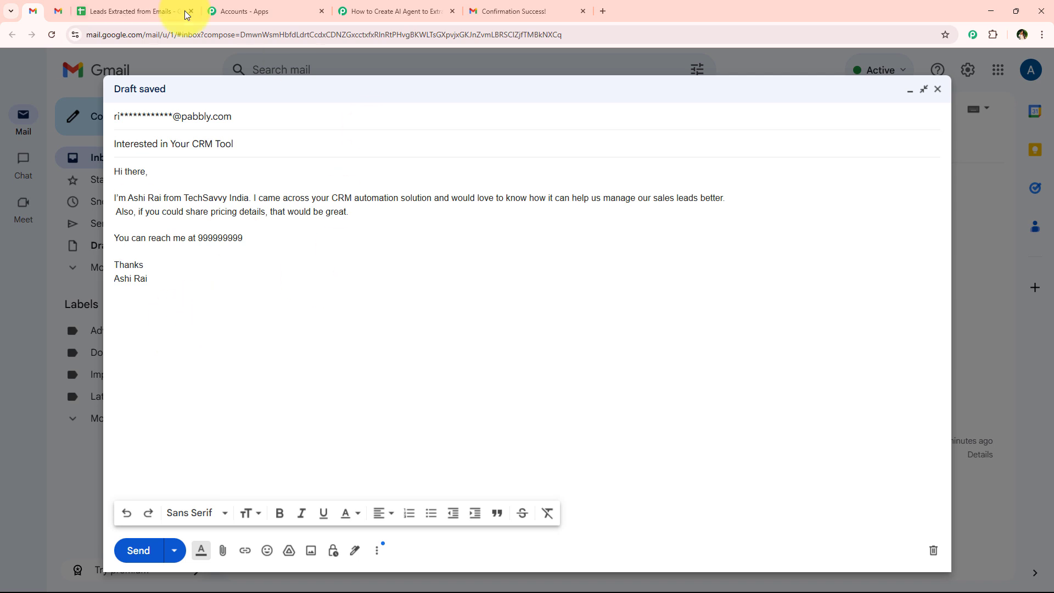
click(140, 550)
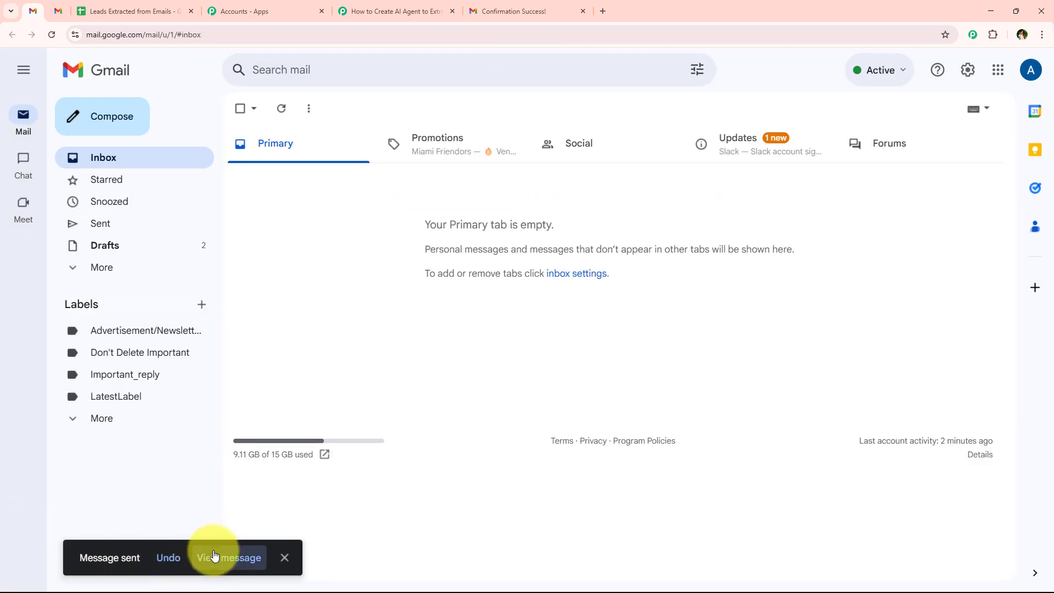
Step: Check the Subject and Body Text captured in the Email Parser's Response B
click(385, 11)
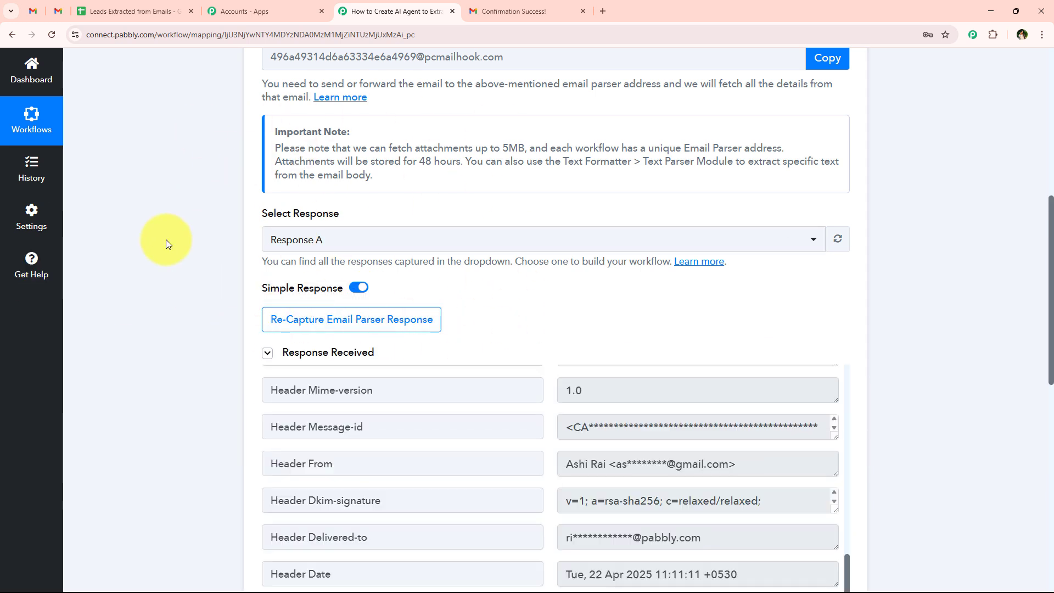
scroll(200, 219, down, 2)
scroll(198, 235, down, 1)
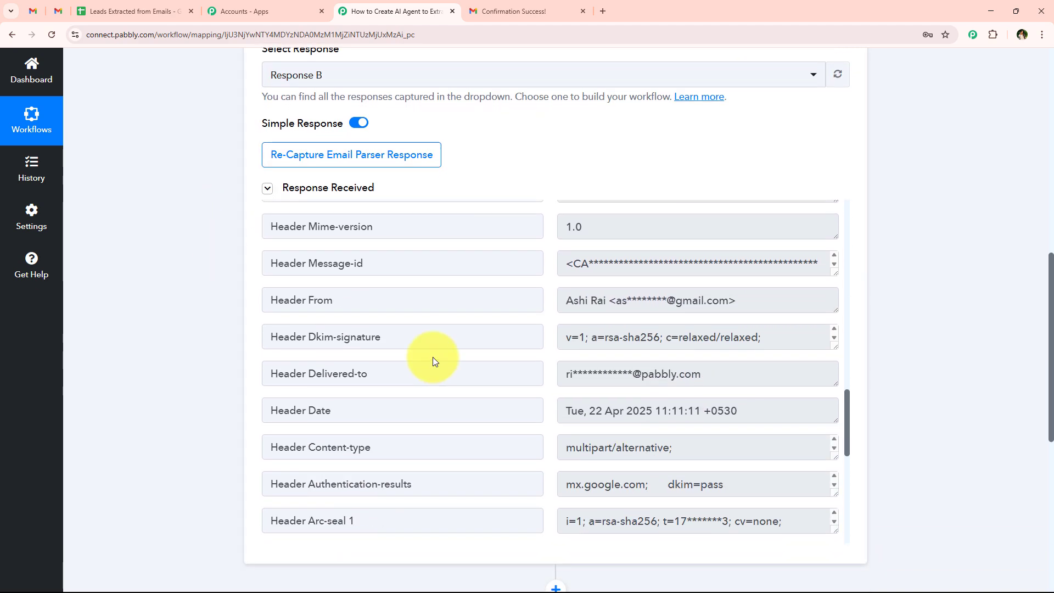
scroll(434, 358, up, 15)
scroll(447, 389, up, 1)
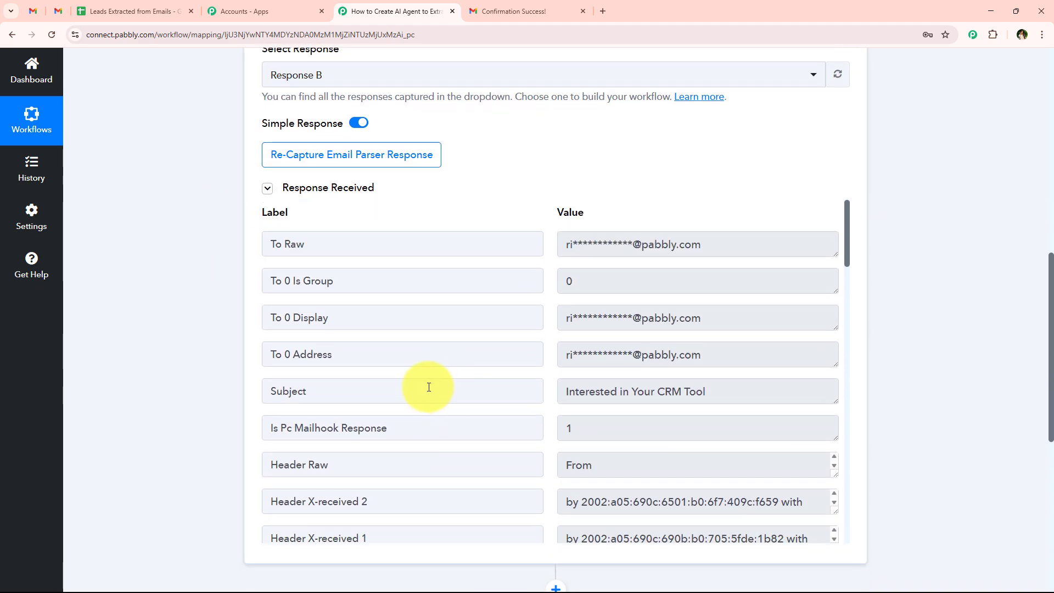
drag(755, 393, 471, 416)
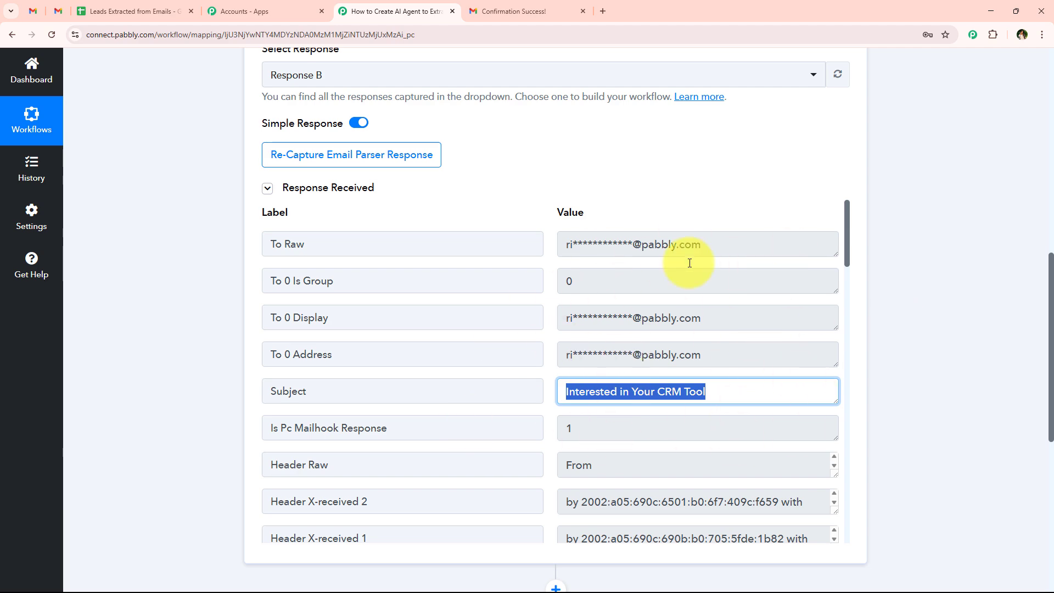
scroll(546, 376, down, 12)
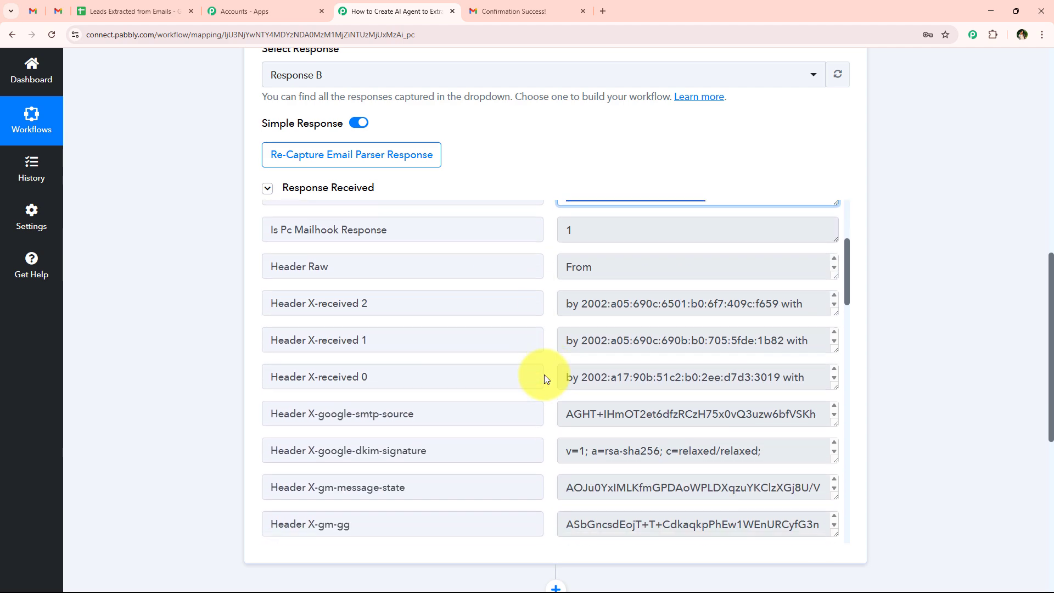
scroll(554, 372, down, 3)
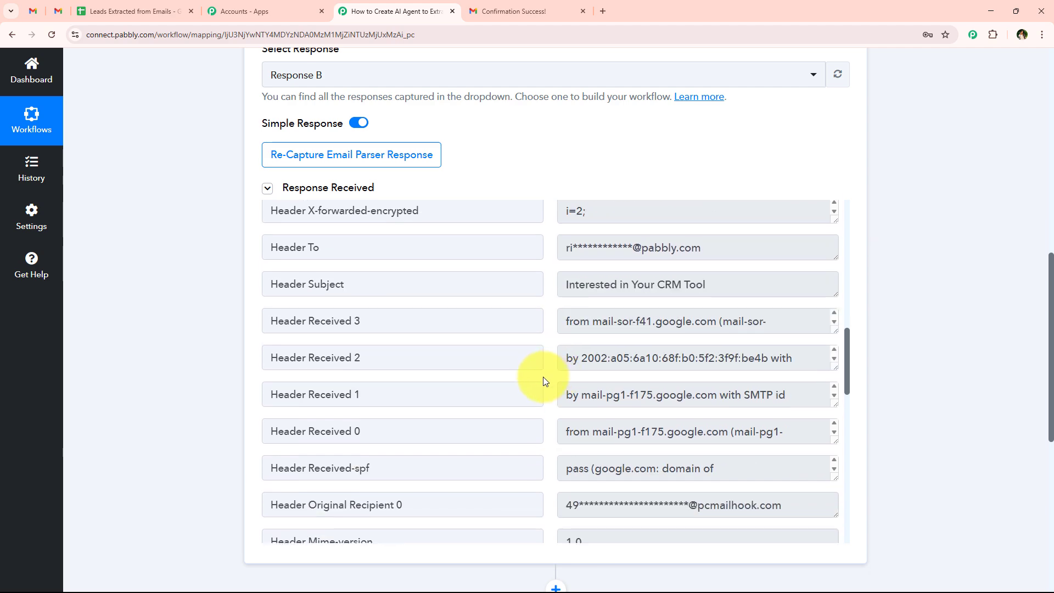
scroll(540, 379, down, 9)
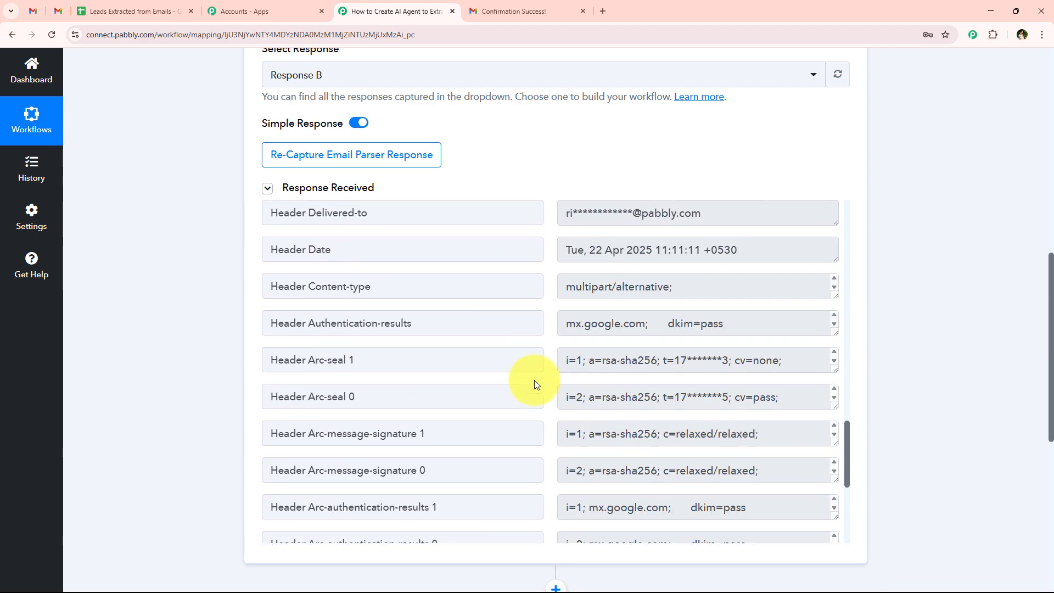
scroll(537, 384, down, 5)
scroll(544, 426, down, 2)
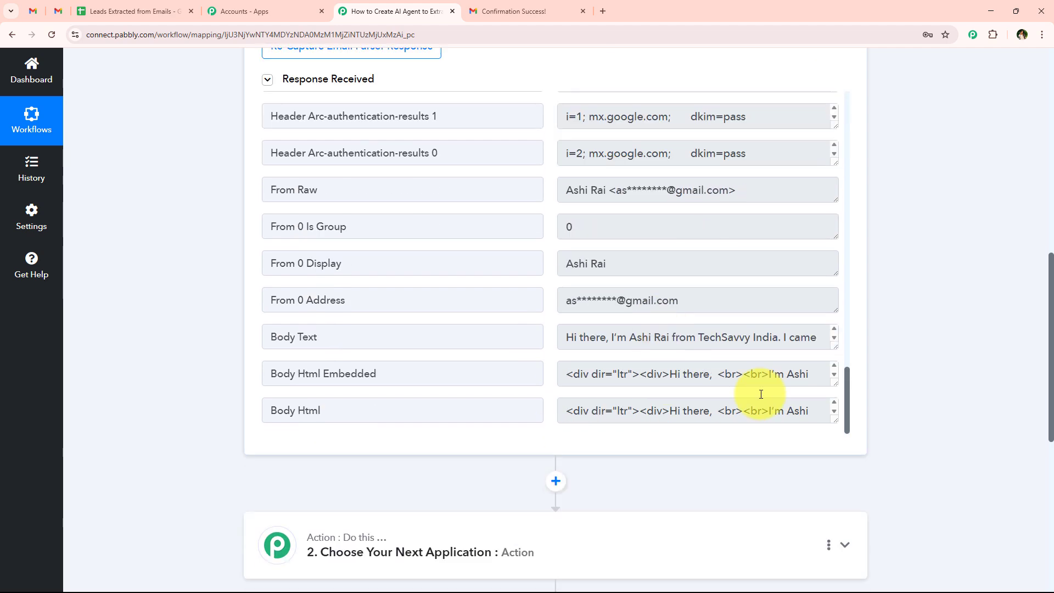
drag(833, 344, 826, 513)
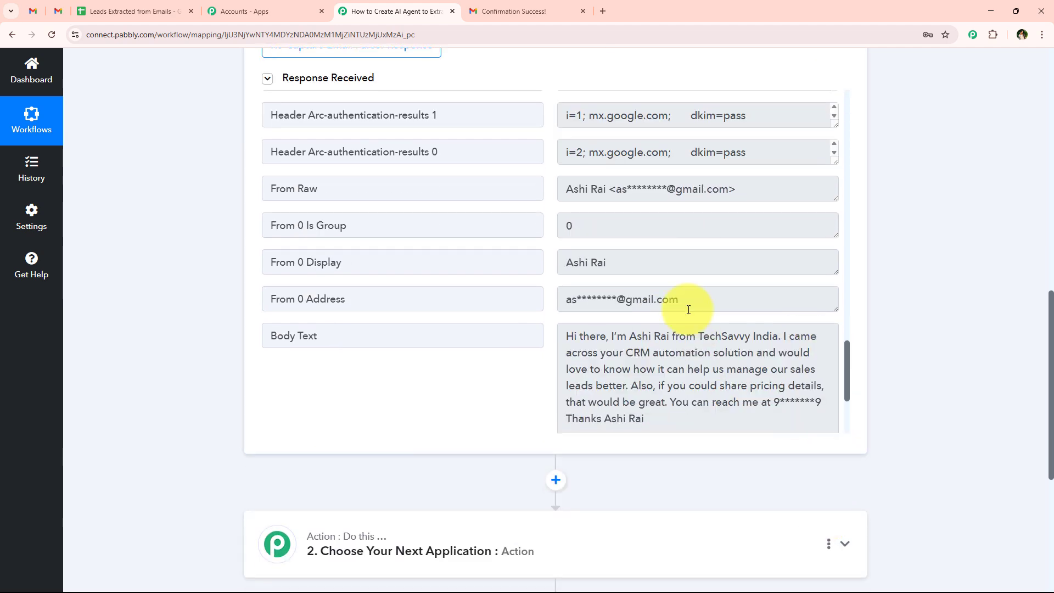
scroll(659, 329, down, 2)
drag(682, 292, 683, 318)
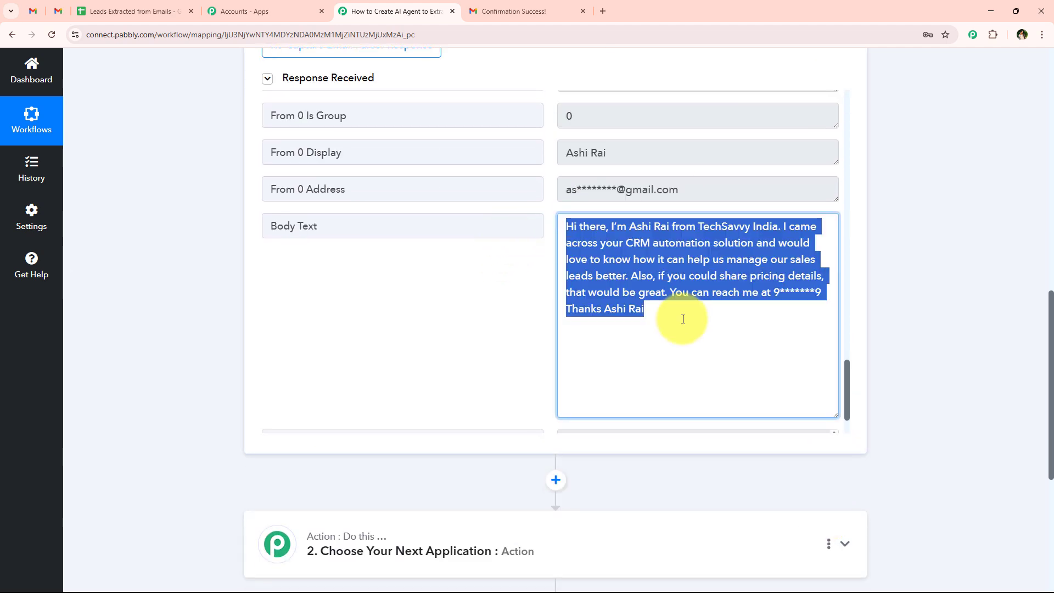
Step: Collapse the Email Parser trigger card
click(188, 384)
scroll(191, 306, up, 15)
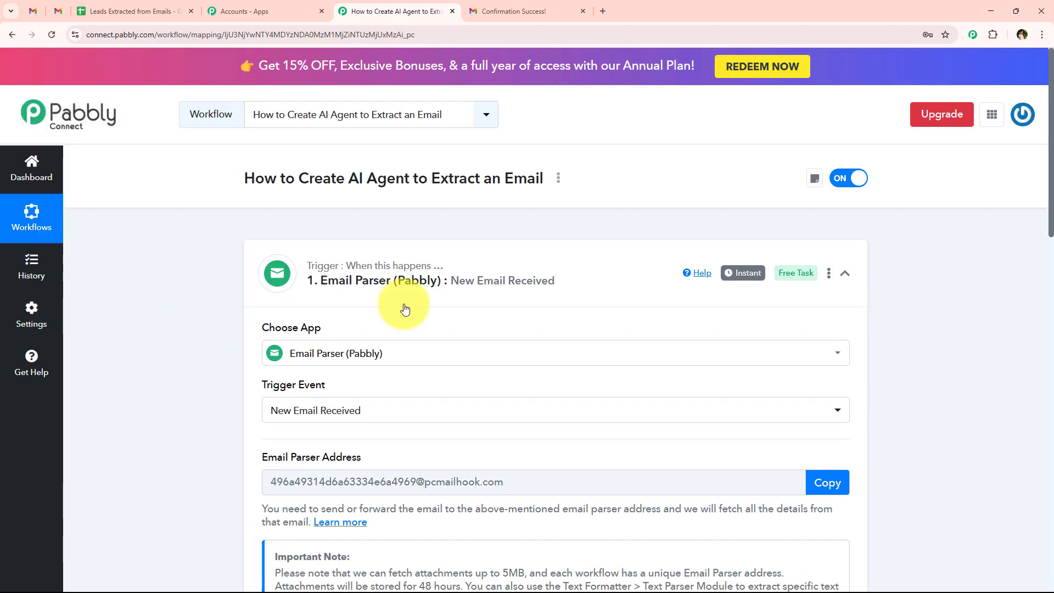
click(406, 308)
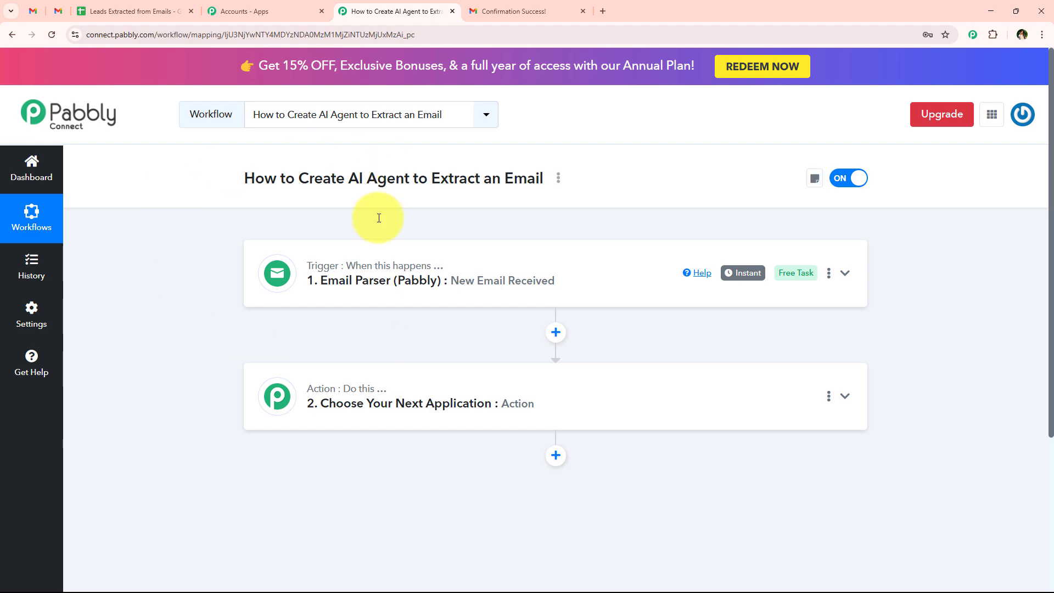
click(50, 14)
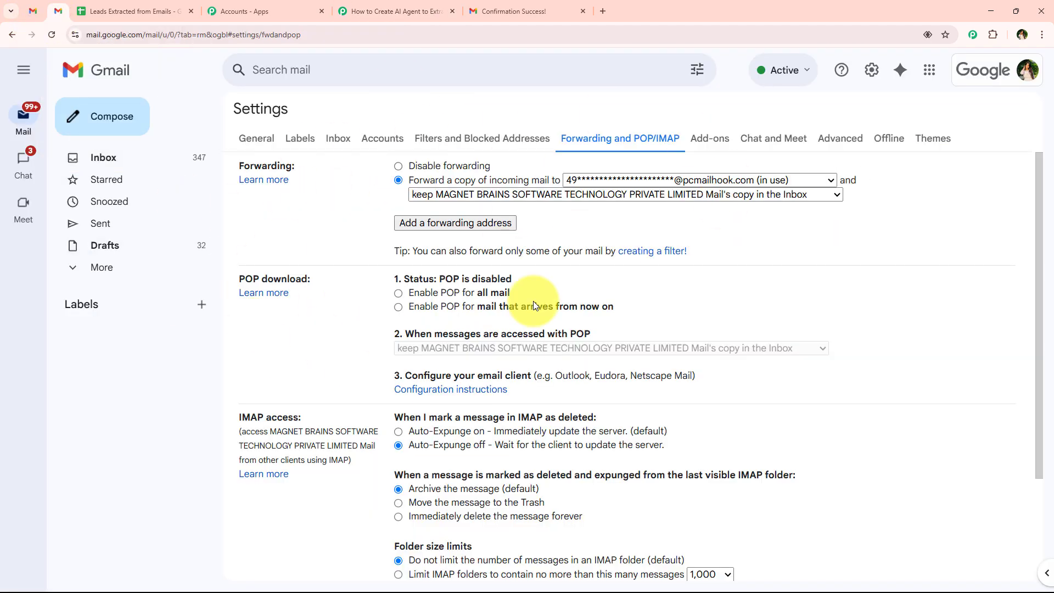
click(393, 11)
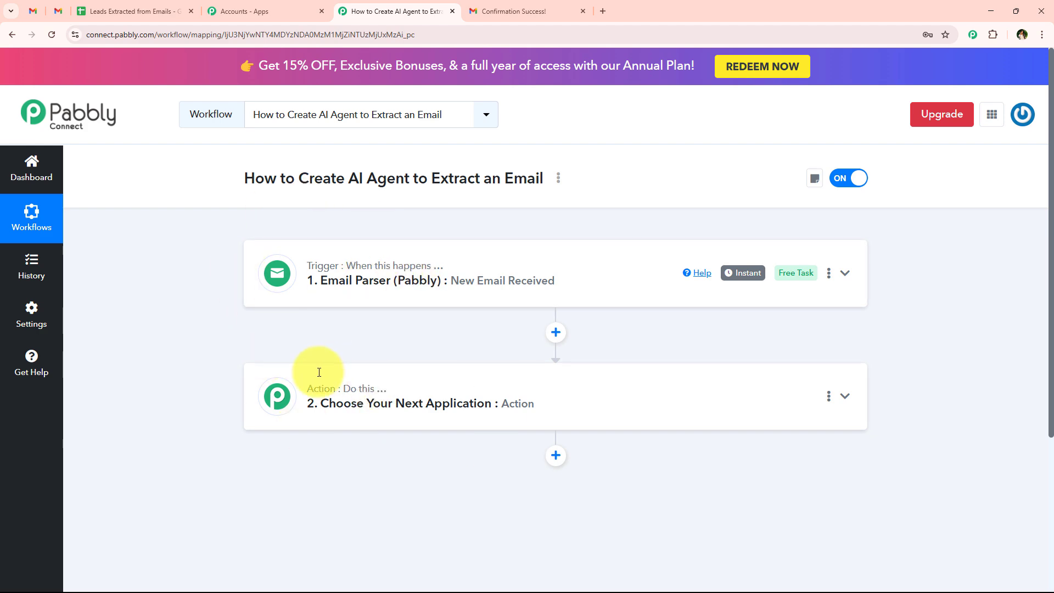
Step: Set Filter (Pabbly) as the app for the second workflow step
click(319, 402)
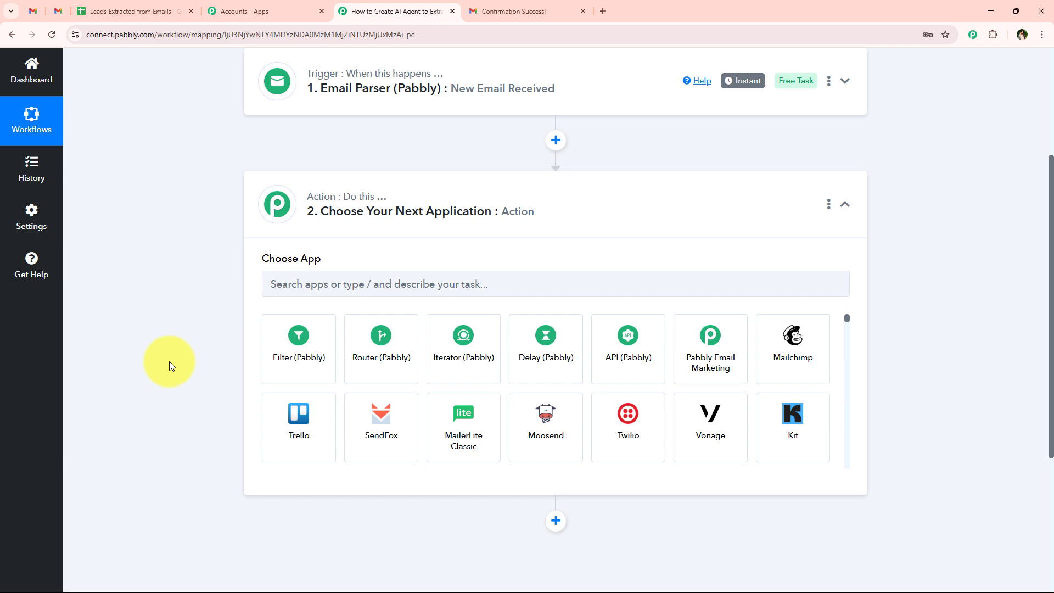
scroll(169, 361, up, 3)
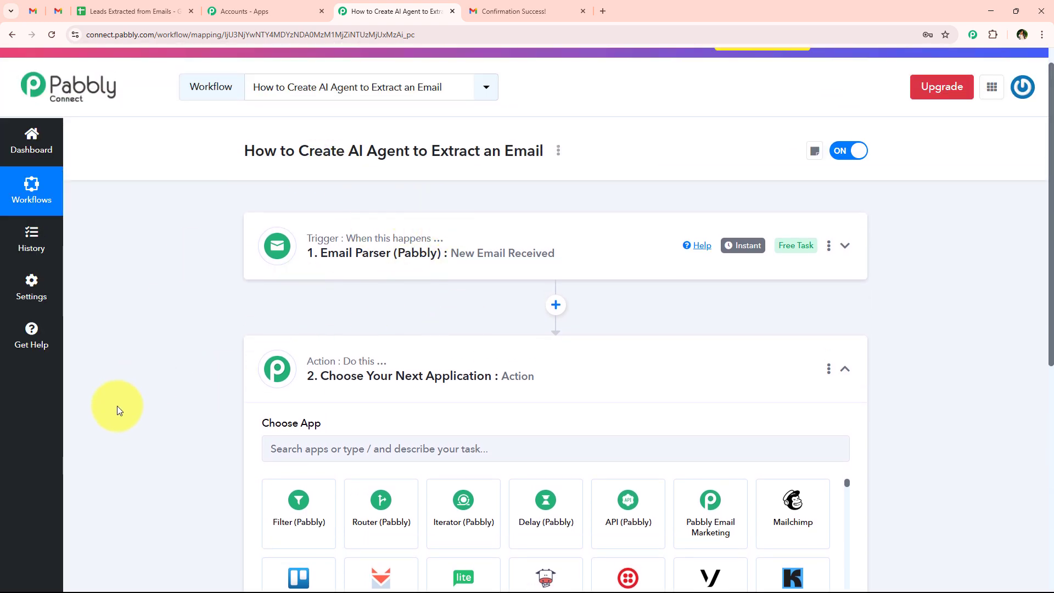
scroll(118, 407, down, 4)
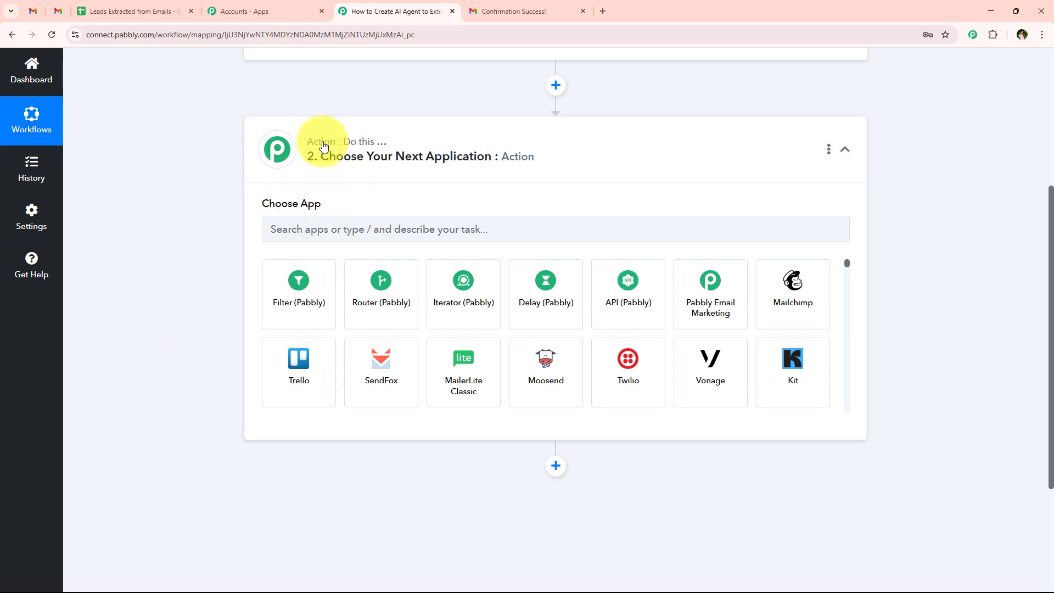
click(307, 290)
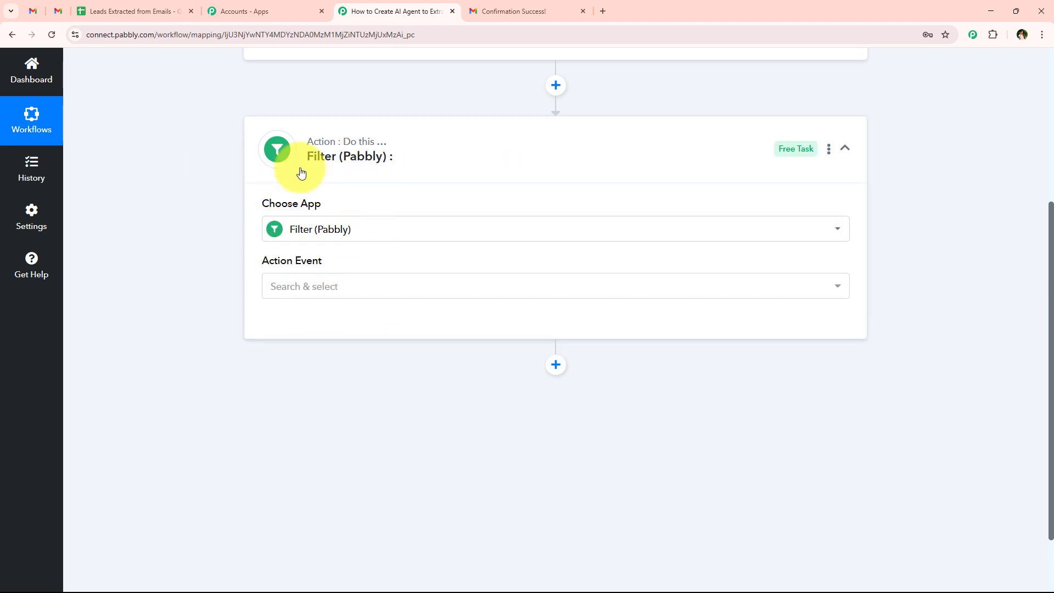
Step: Set the action event to Filter Values and connect the filter step
scroll(249, 285, up, 4)
scroll(250, 383, down, 4)
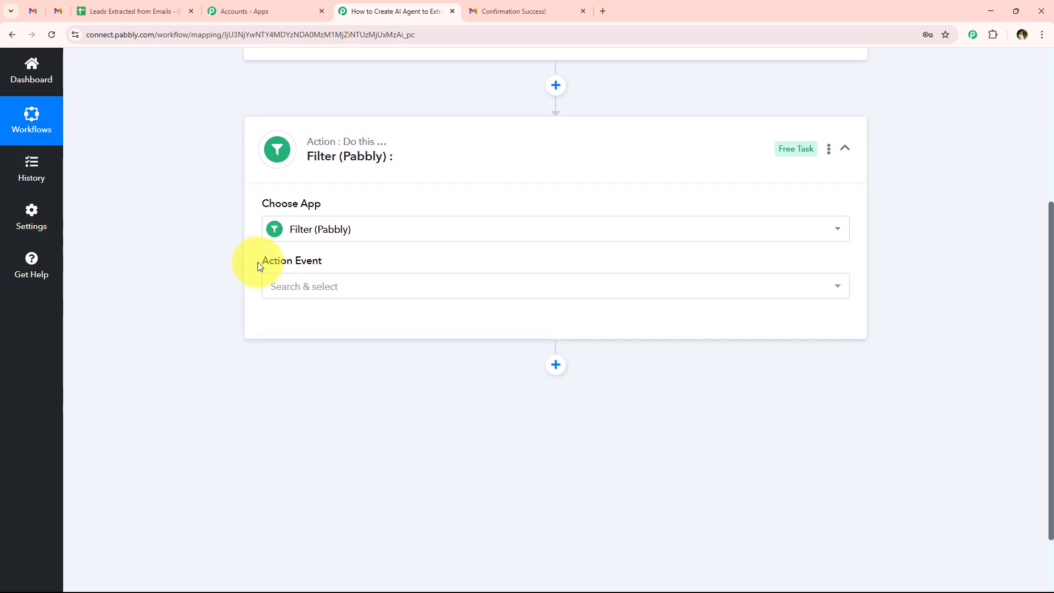
drag(258, 262, 341, 277)
click(336, 285)
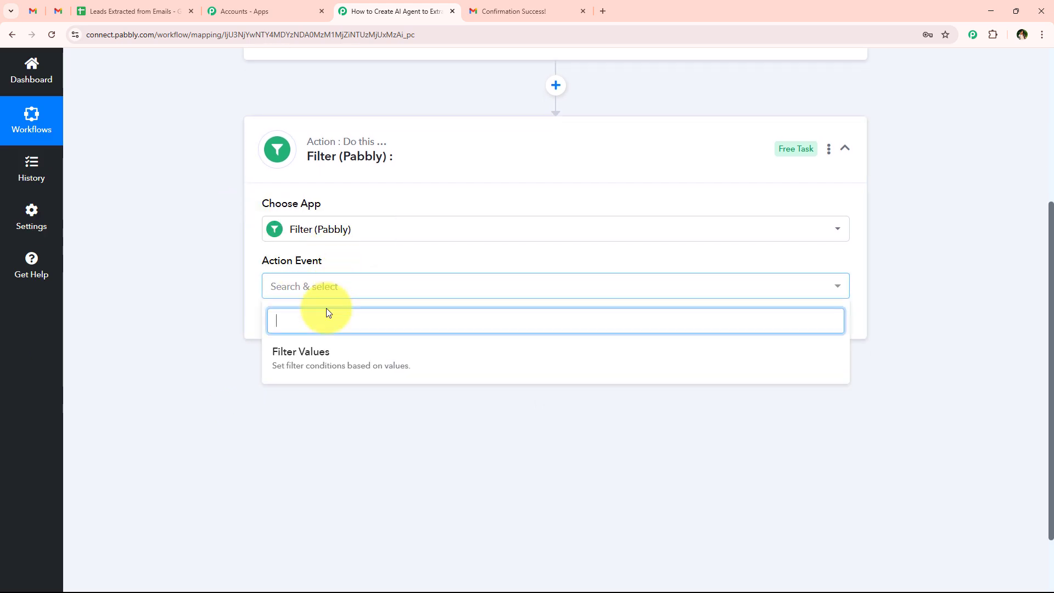
click(319, 371)
click(270, 326)
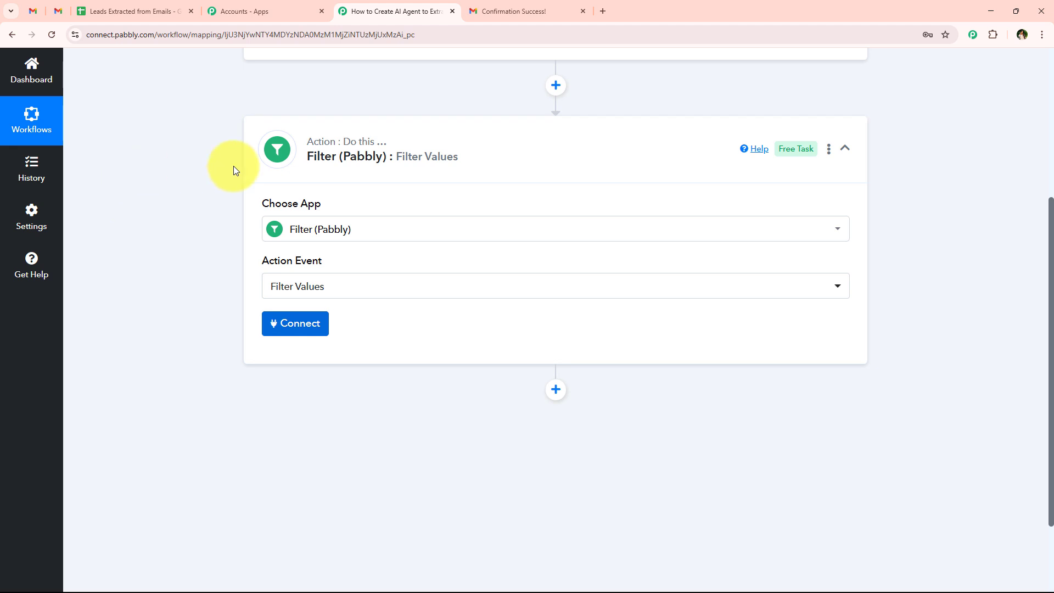
Step: Add the first filter condition: Subject contains 'Interested'
scroll(235, 169, down, 1)
scroll(223, 229, down, 1)
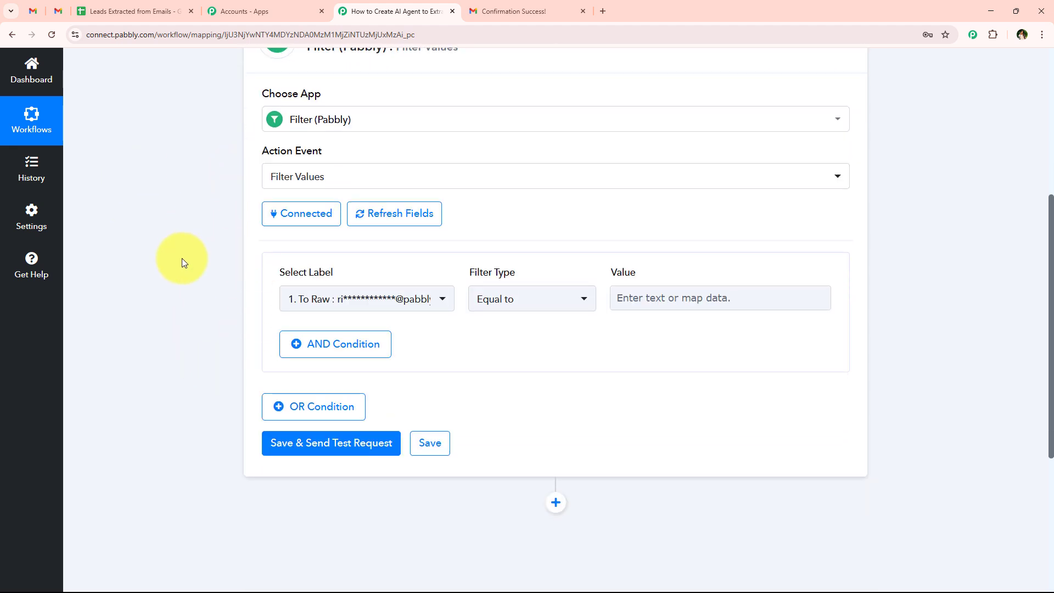
click(411, 300)
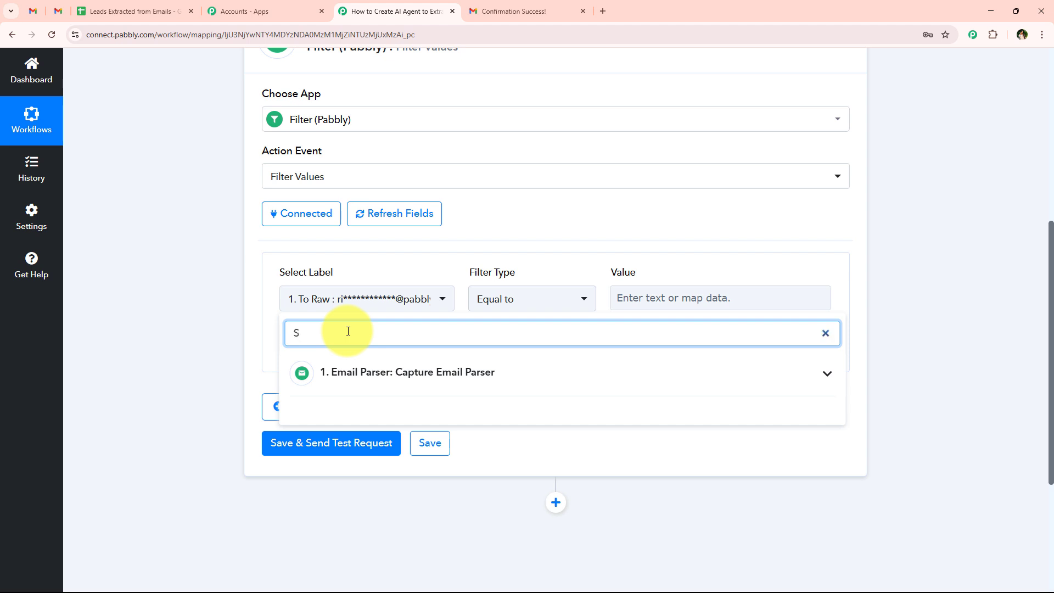
click(329, 374)
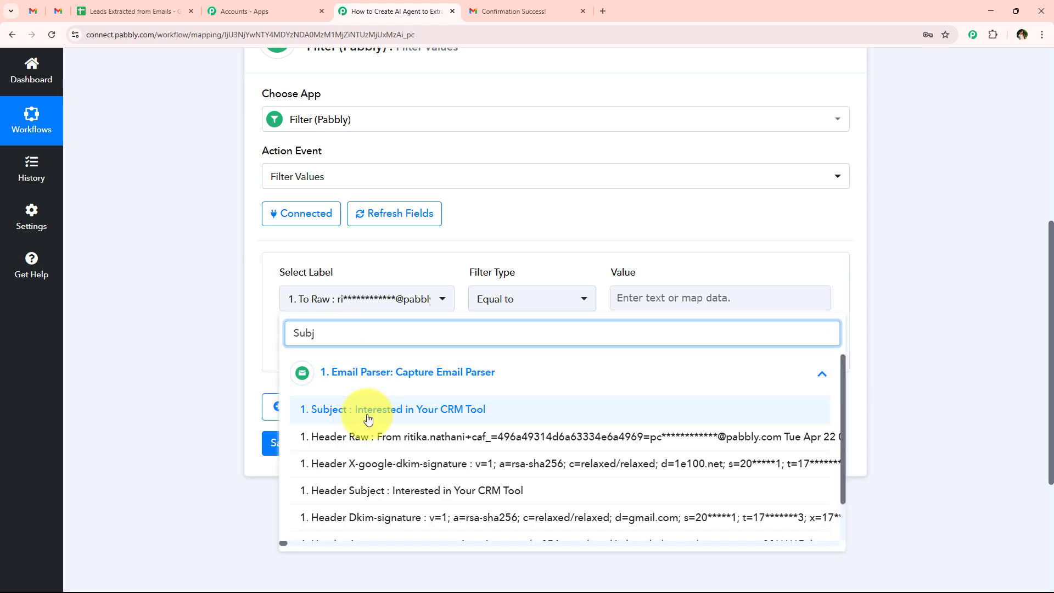
click(306, 405)
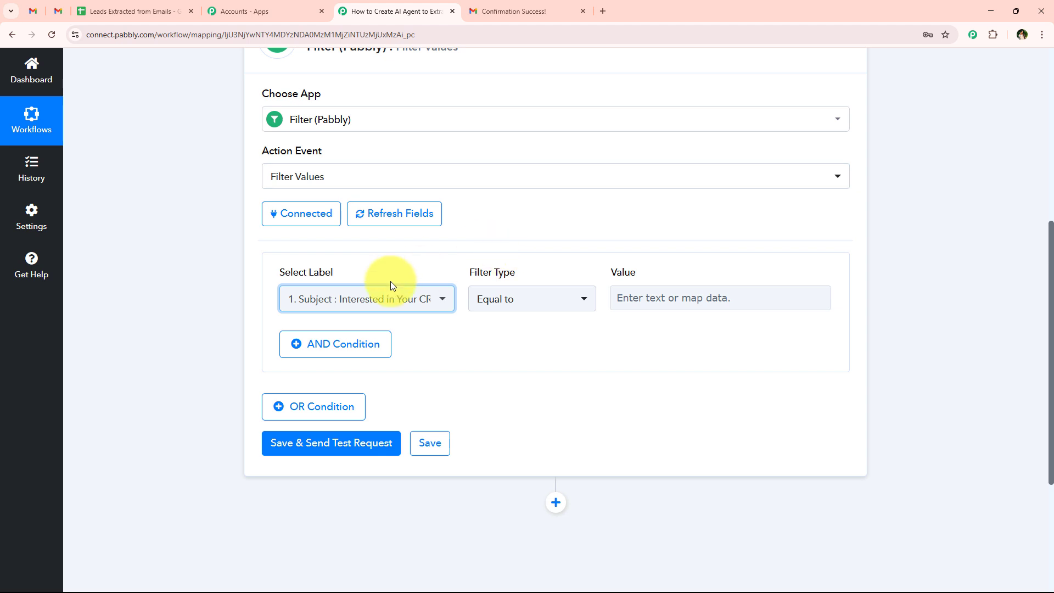
click(496, 353)
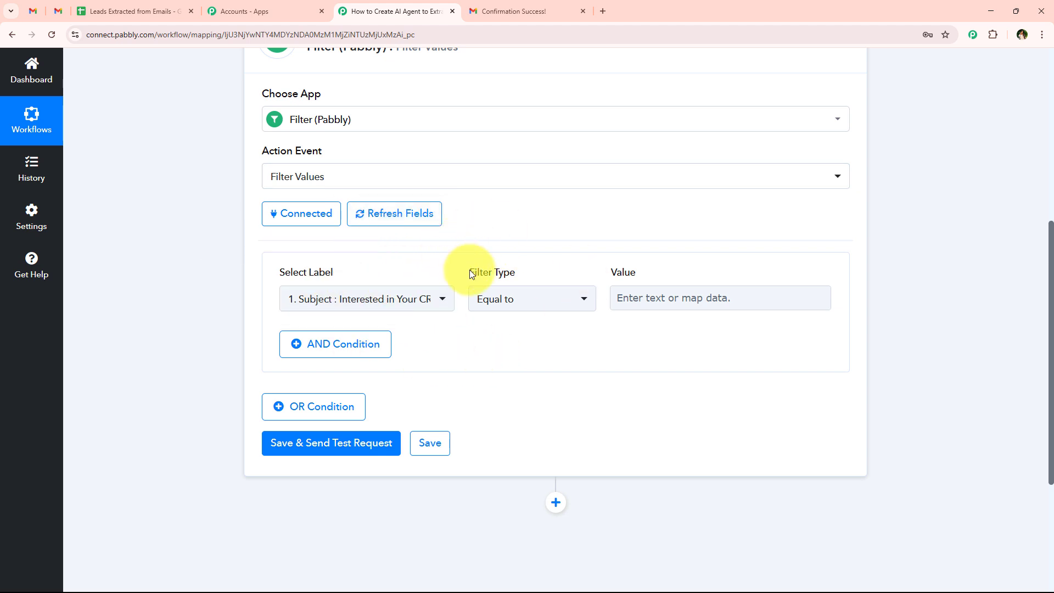
click(513, 301)
click(504, 423)
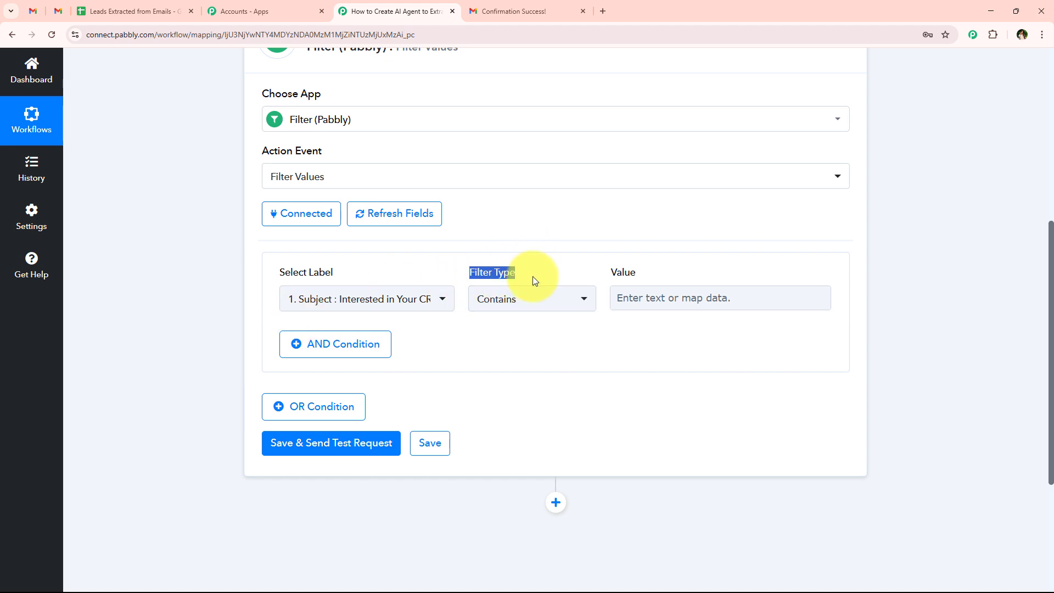
click(532, 296)
click(518, 415)
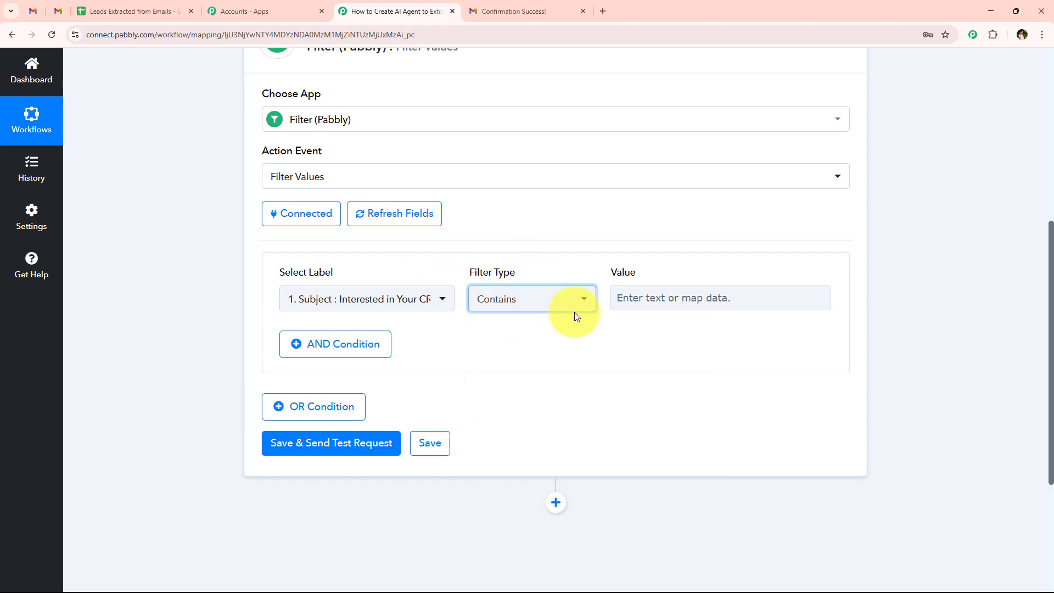
click(653, 304)
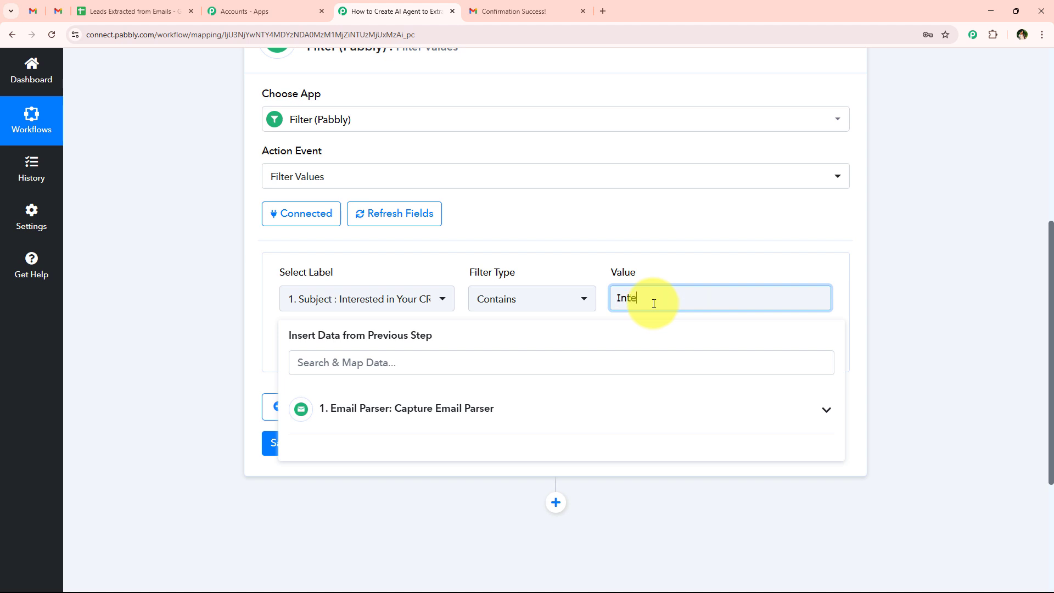
text(Interested)
click(736, 244)
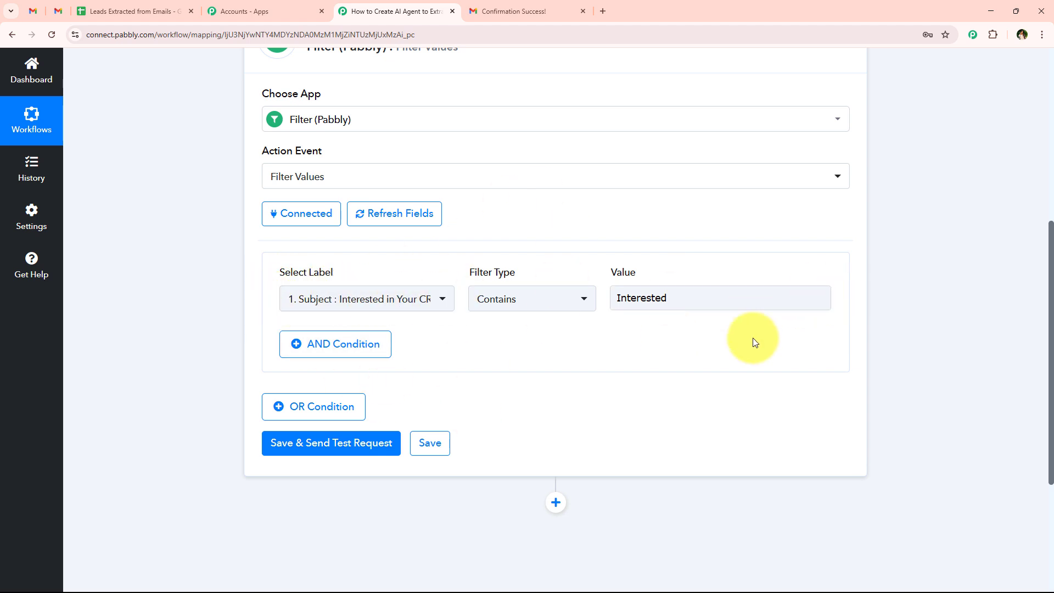
Step: Add an OR condition: Subject contains 'Enquiry'
click(316, 417)
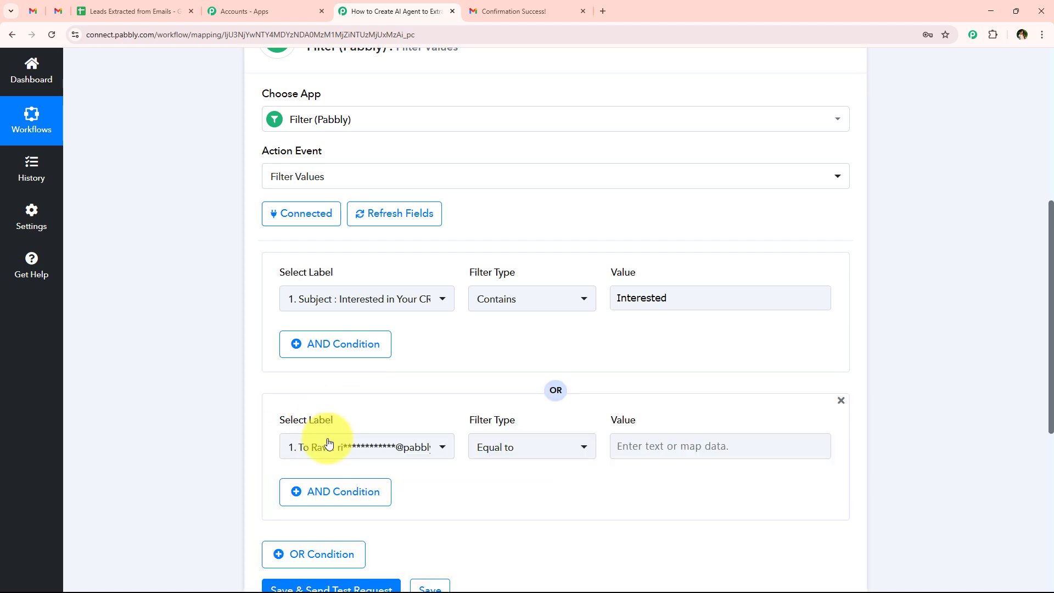
click(387, 460)
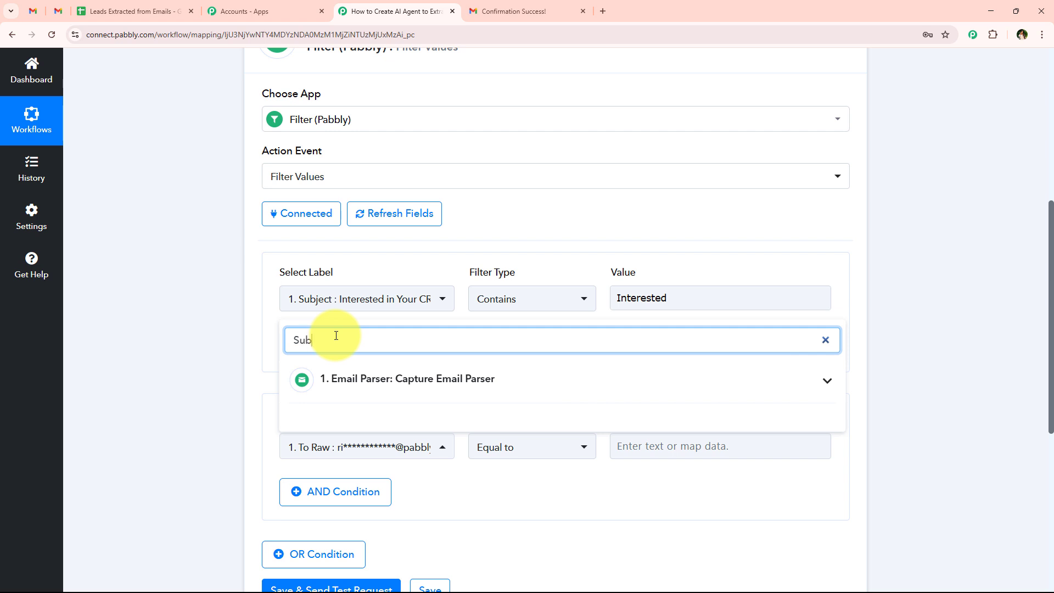
click(371, 380)
click(391, 415)
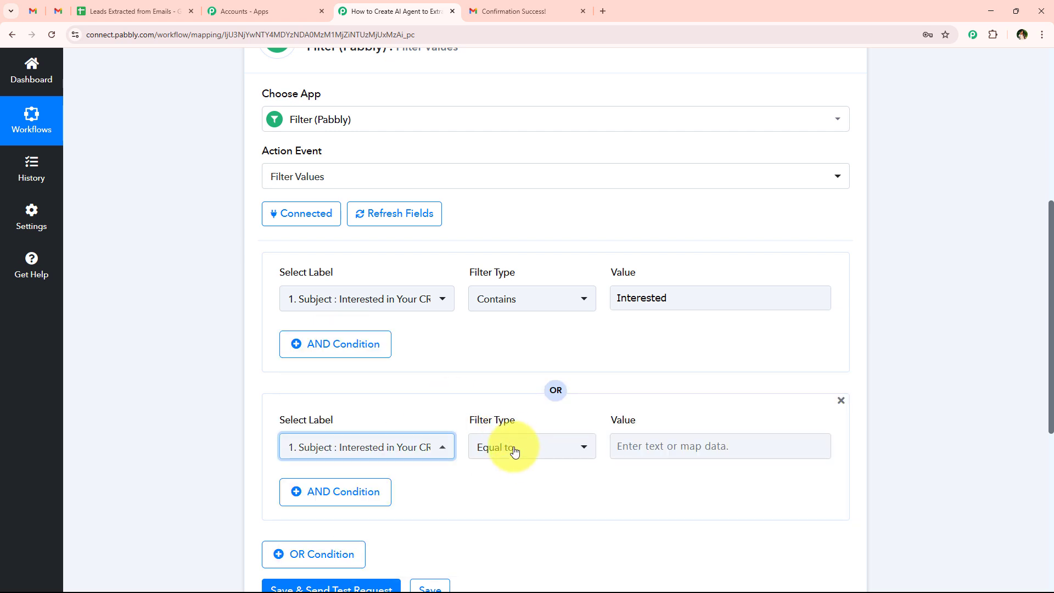
click(515, 451)
click(521, 300)
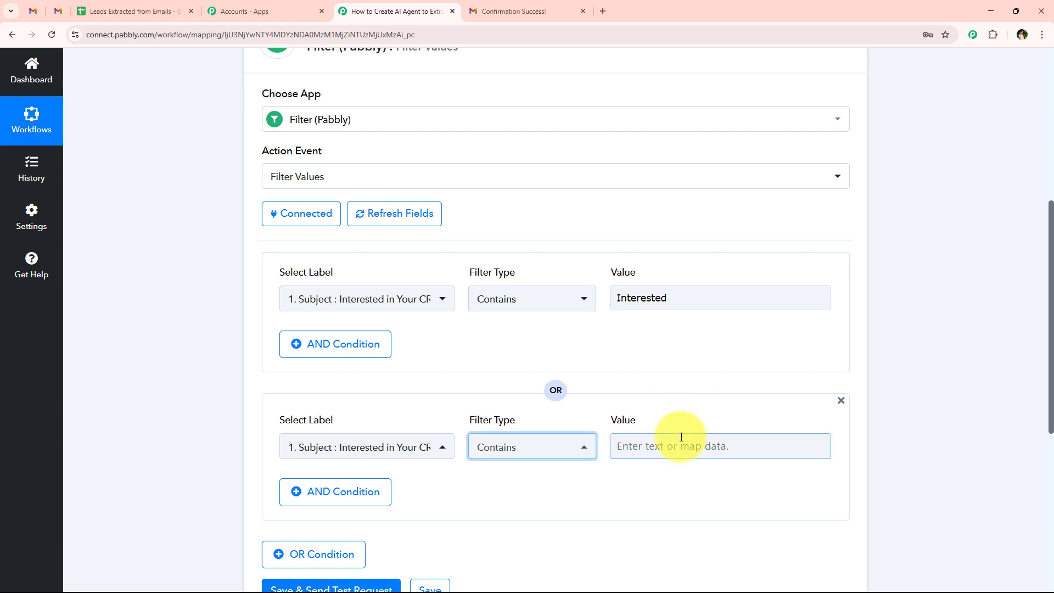
scroll(659, 417, down, 2)
click(657, 346)
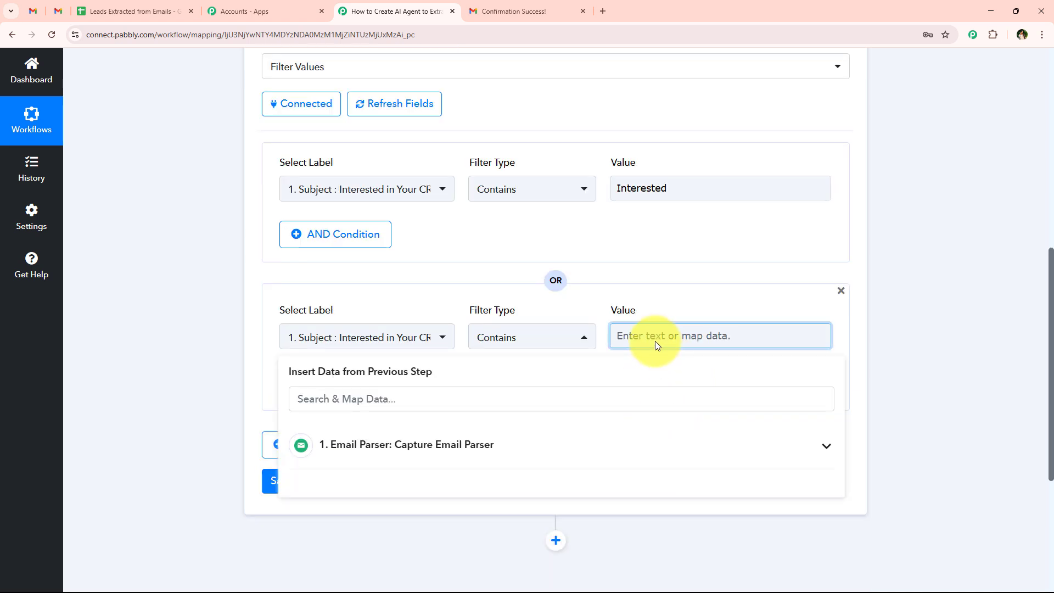
text(Enquiry)
click(232, 261)
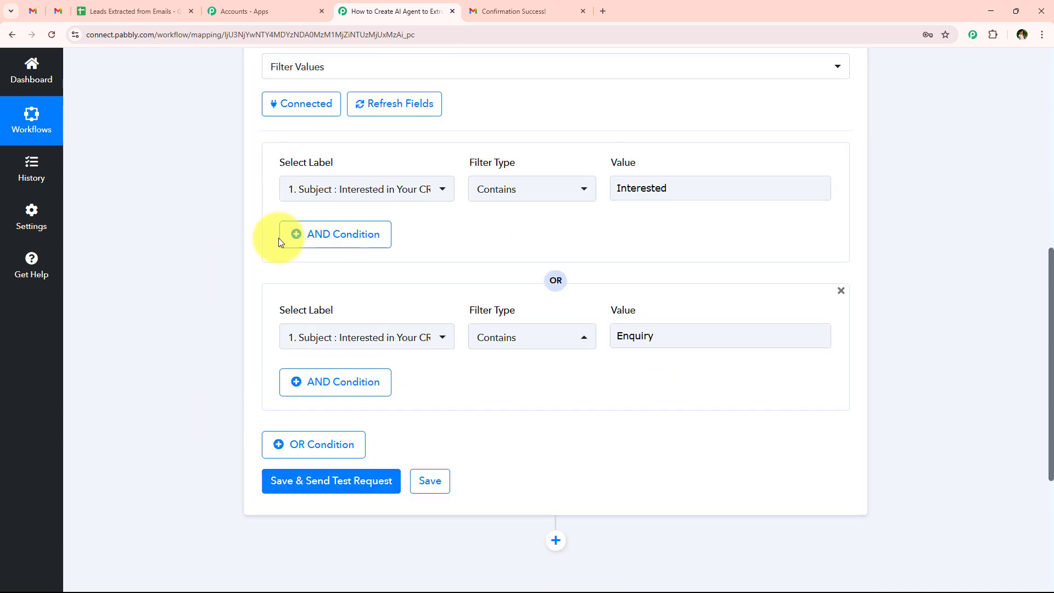
Step: Add a third OR condition: Subject contains 'Quote'
click(318, 447)
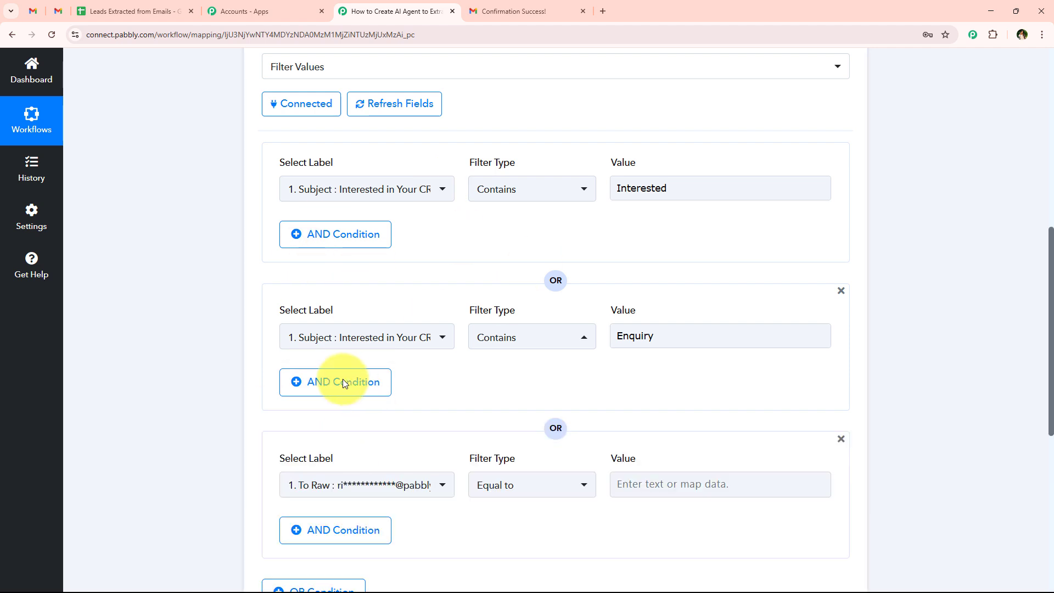
click(392, 485)
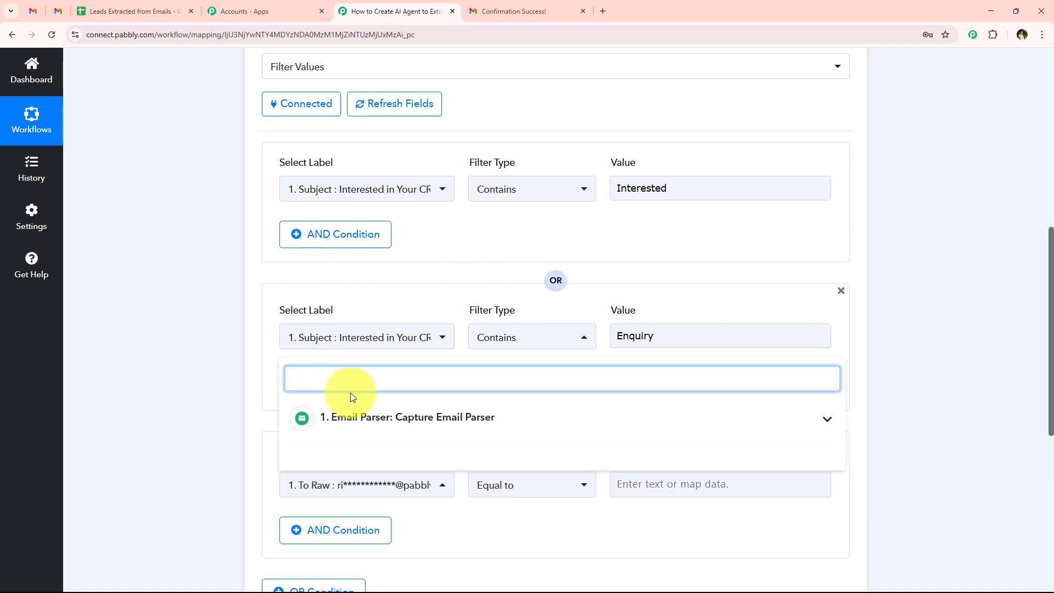
text(Sub)
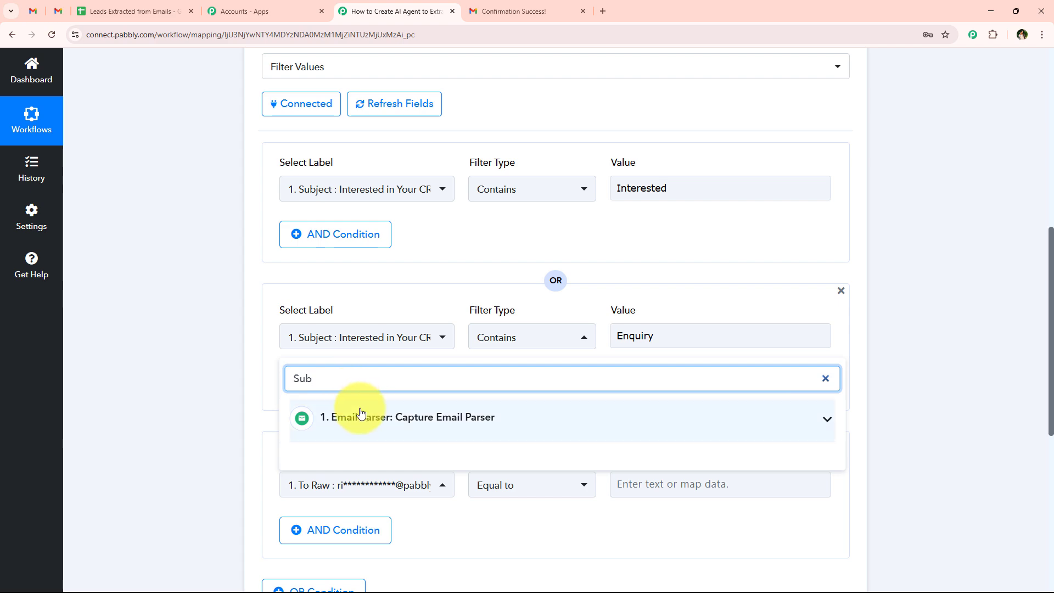
click(360, 413)
click(422, 426)
scroll(450, 426, down, 3)
click(498, 328)
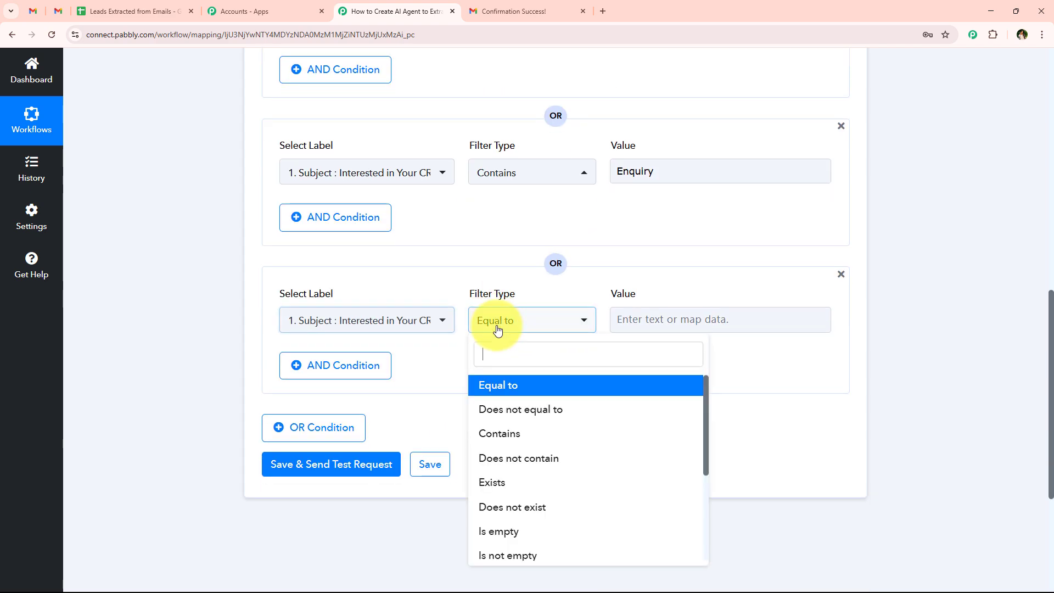
click(503, 438)
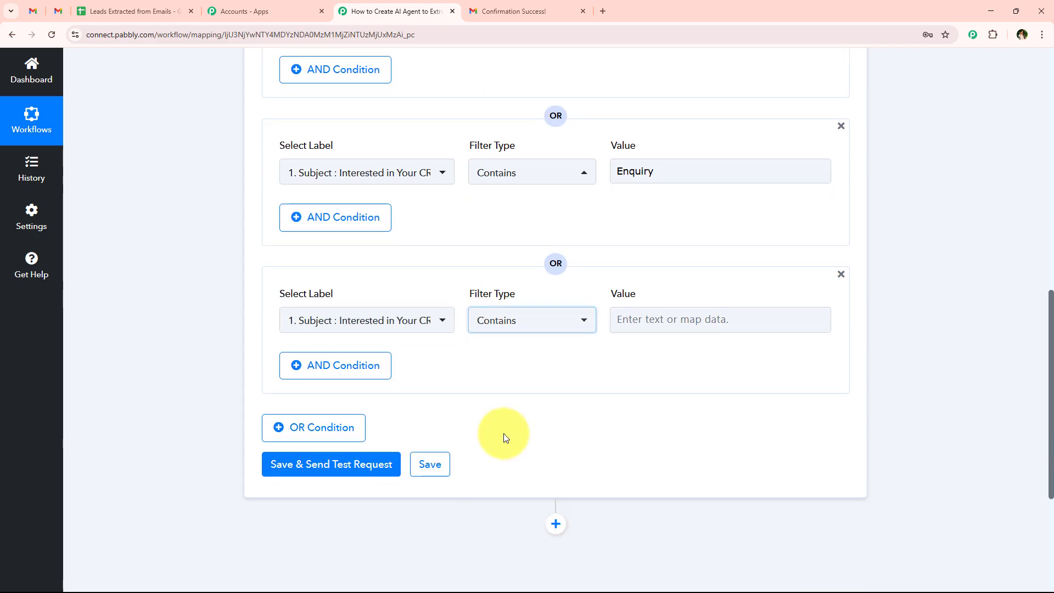
click(724, 321)
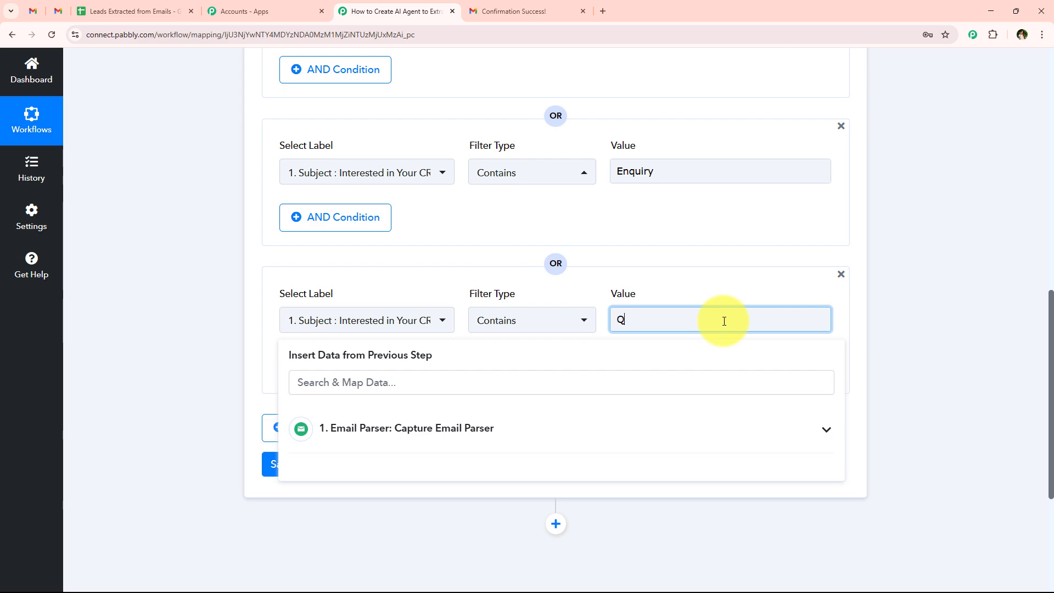
text(Q)
text(uote)
scroll(477, 325, up, 4)
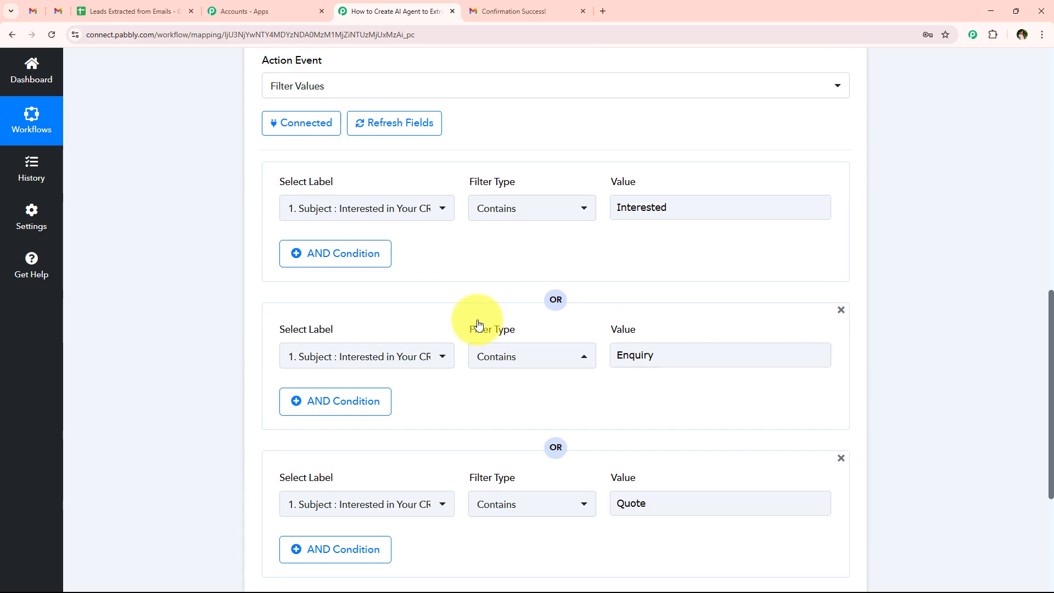
scroll(441, 348, down, 2)
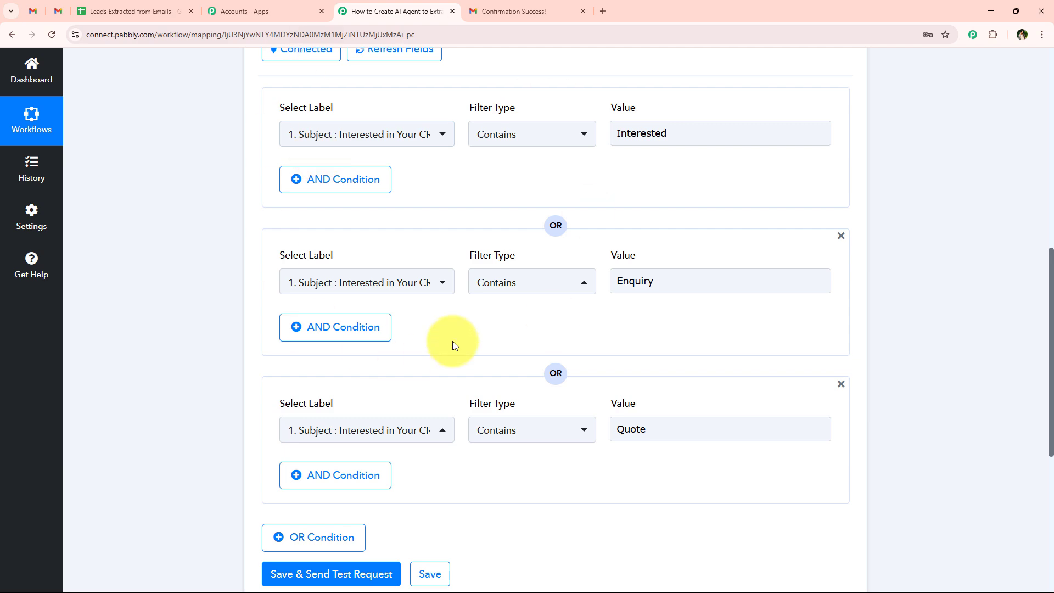
scroll(301, 335, up, 6)
scroll(305, 406, down, 4)
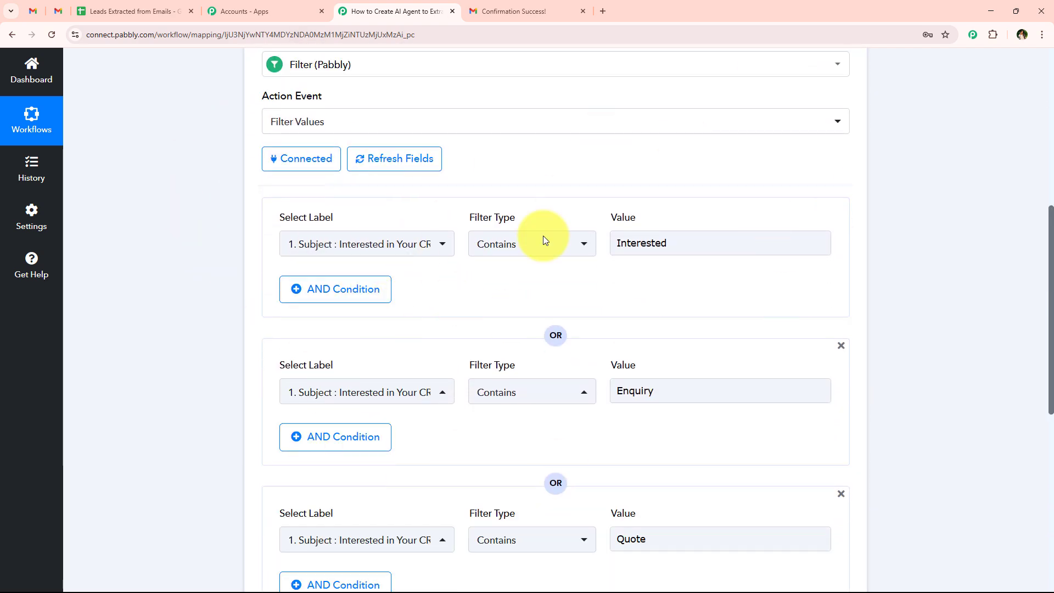
scroll(658, 291, down, 2)
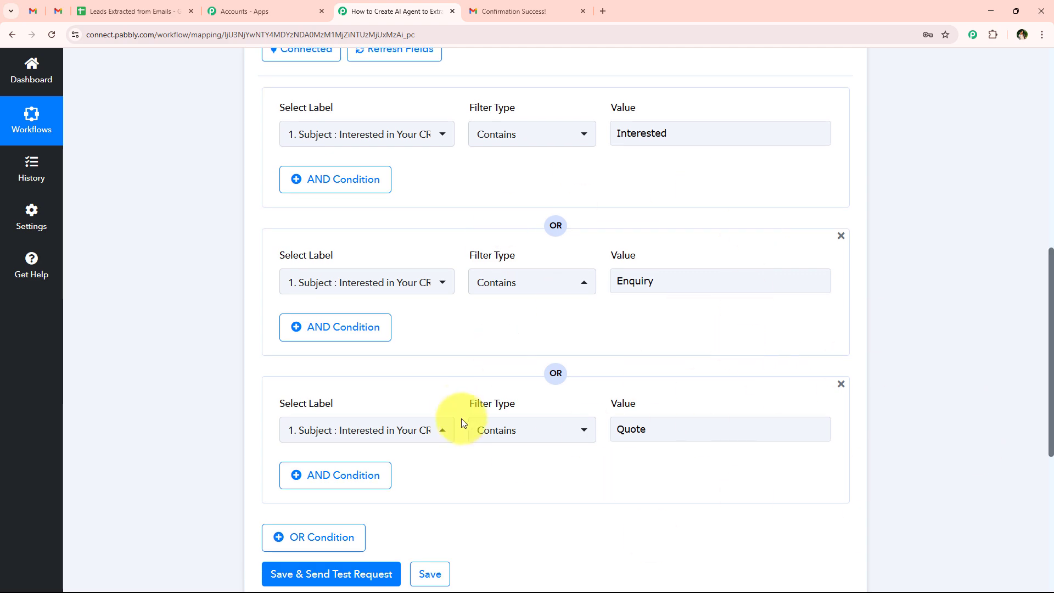
scroll(447, 373, up, 7)
scroll(379, 374, down, 8)
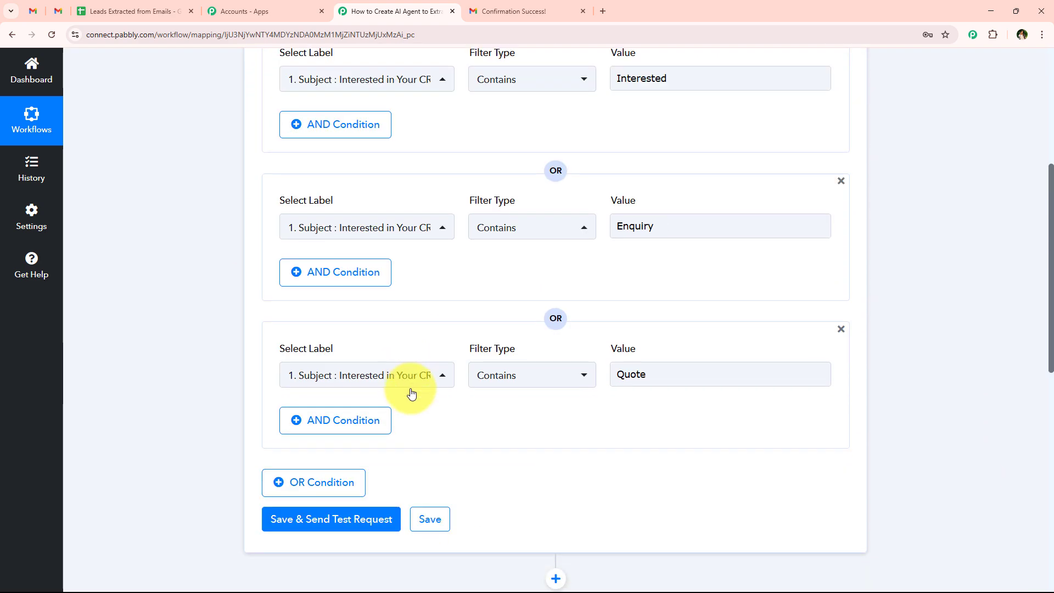
scroll(384, 385, down, 3)
Step: Save and test the filter, confirming the 'Condition is true' response
click(354, 365)
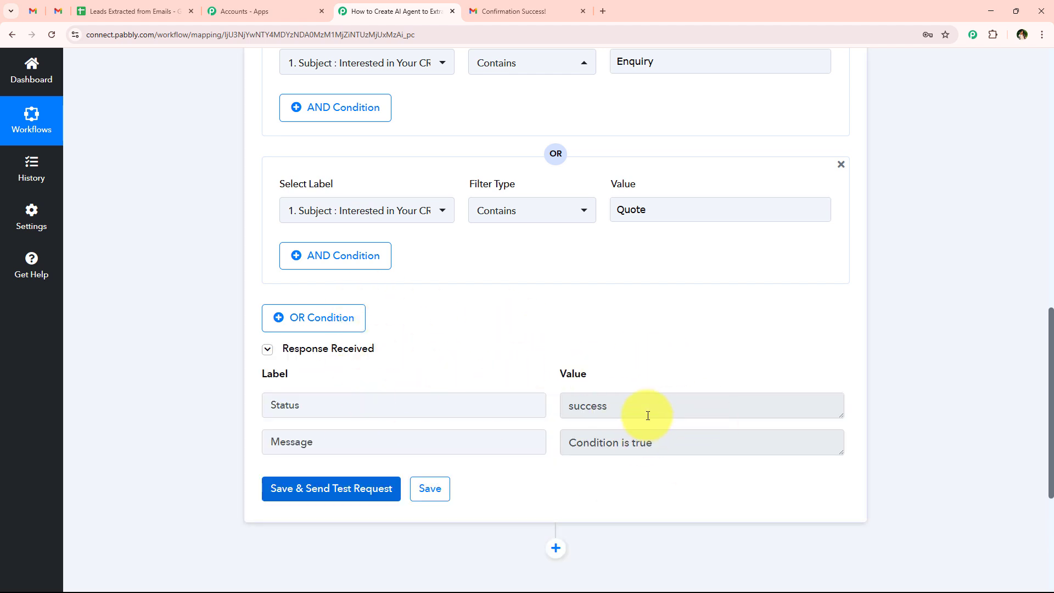
drag(648, 416, 469, 416)
drag(758, 447, 508, 442)
middle_click(218, 412)
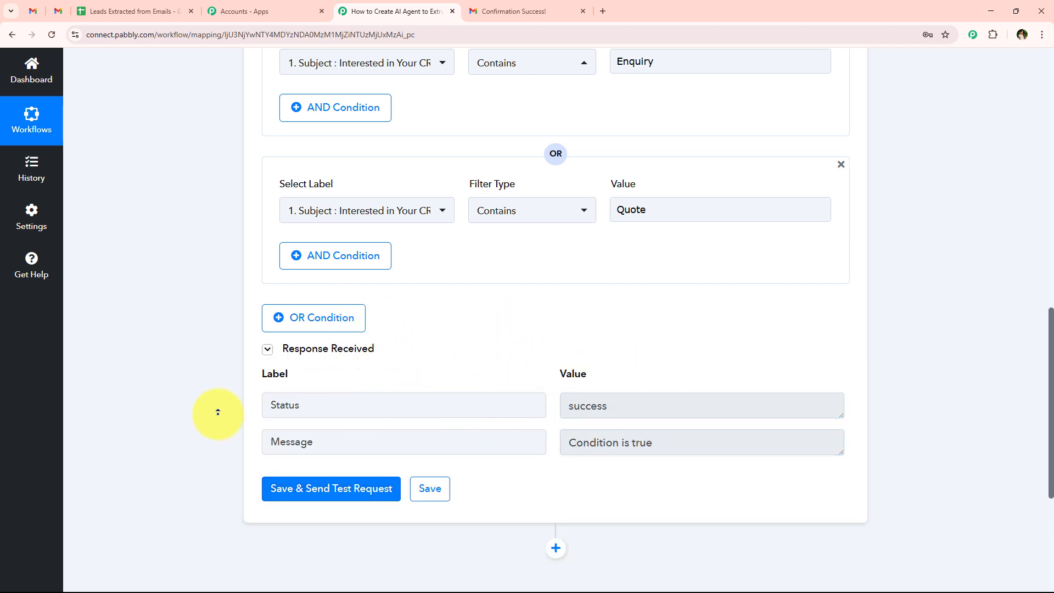
Step: Collapse the Filter step card and return to the top of the workflow
scroll(226, 355, up, 13)
scroll(515, 412, down, 5)
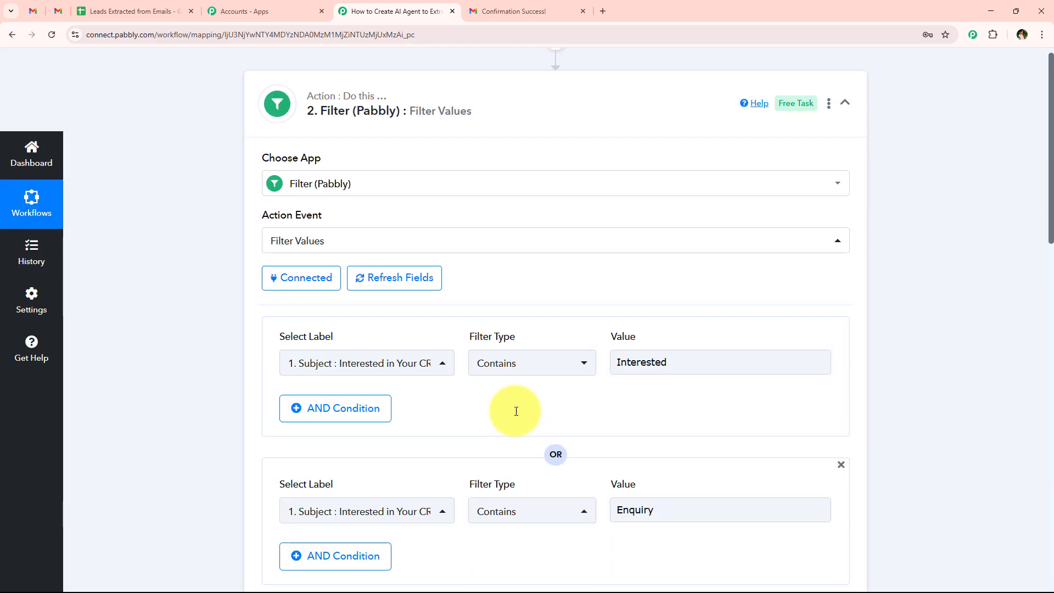
scroll(516, 411, down, 3)
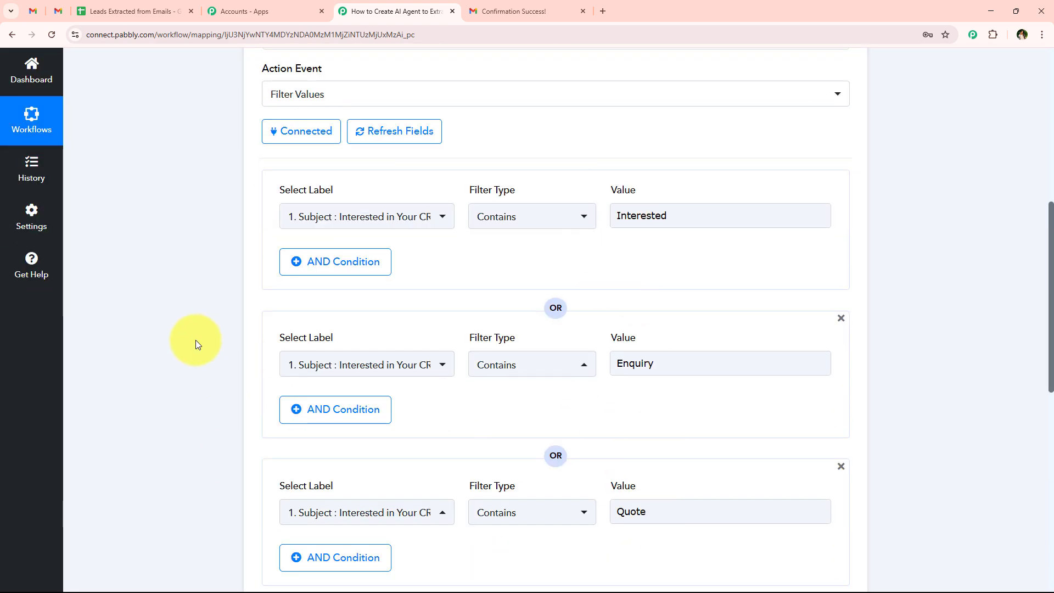
scroll(197, 344, up, 7)
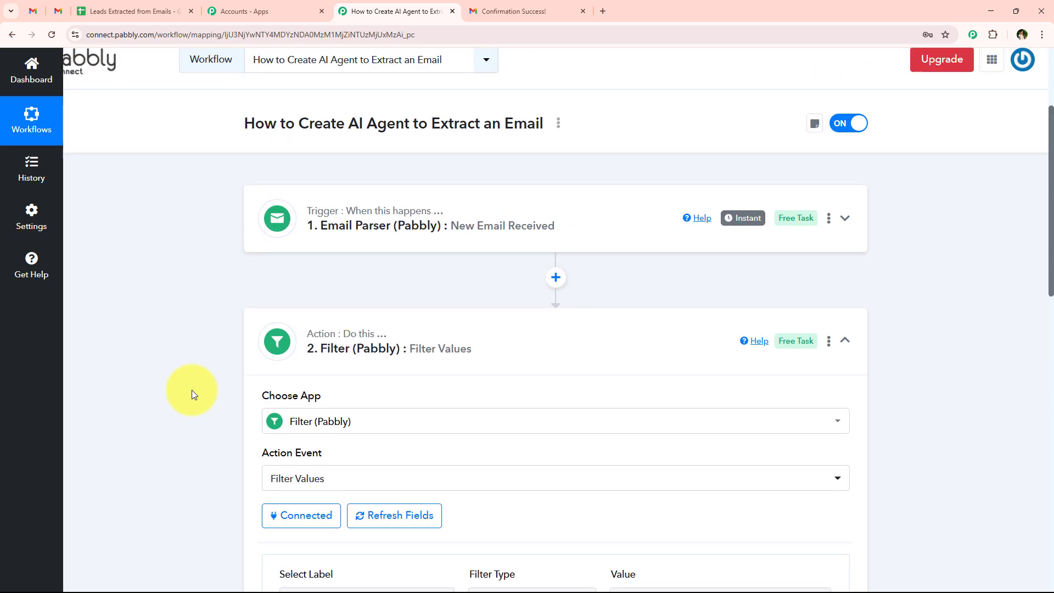
click(353, 346)
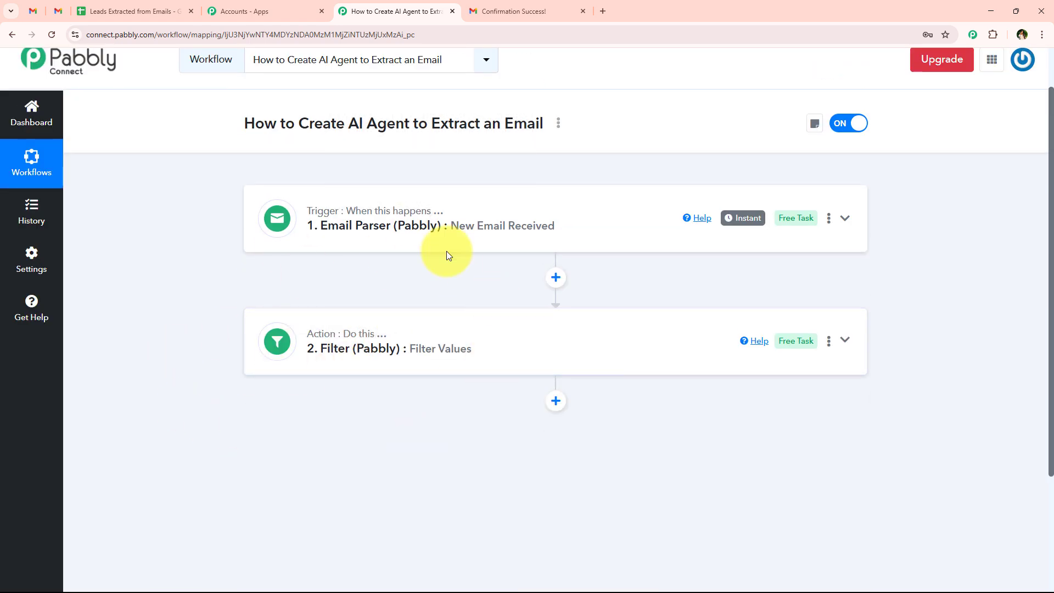
scroll(353, 331, up, 1)
scroll(351, 335, down, 2)
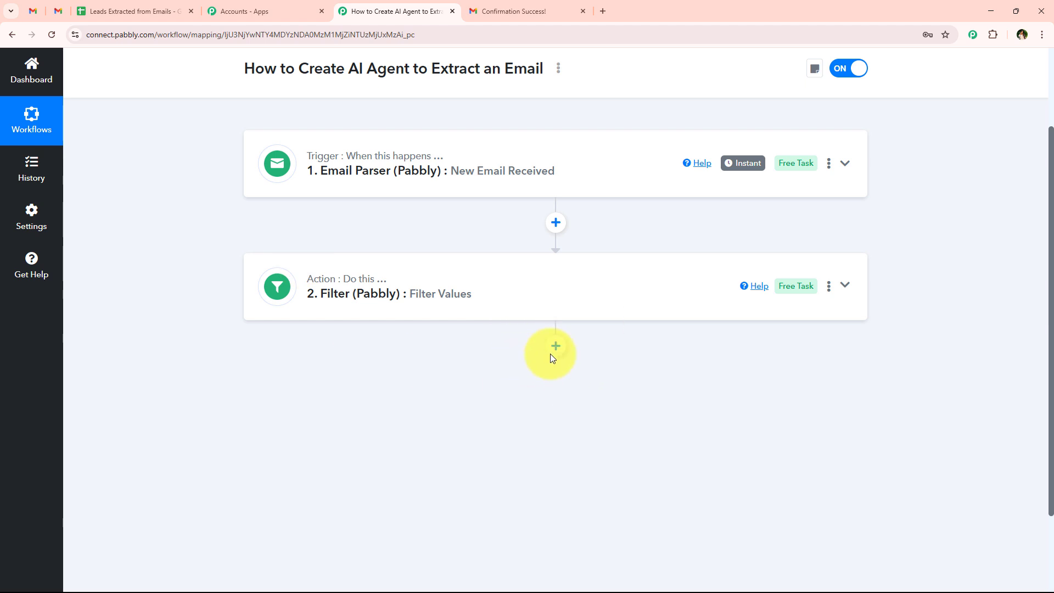
scroll(306, 354, up, 2)
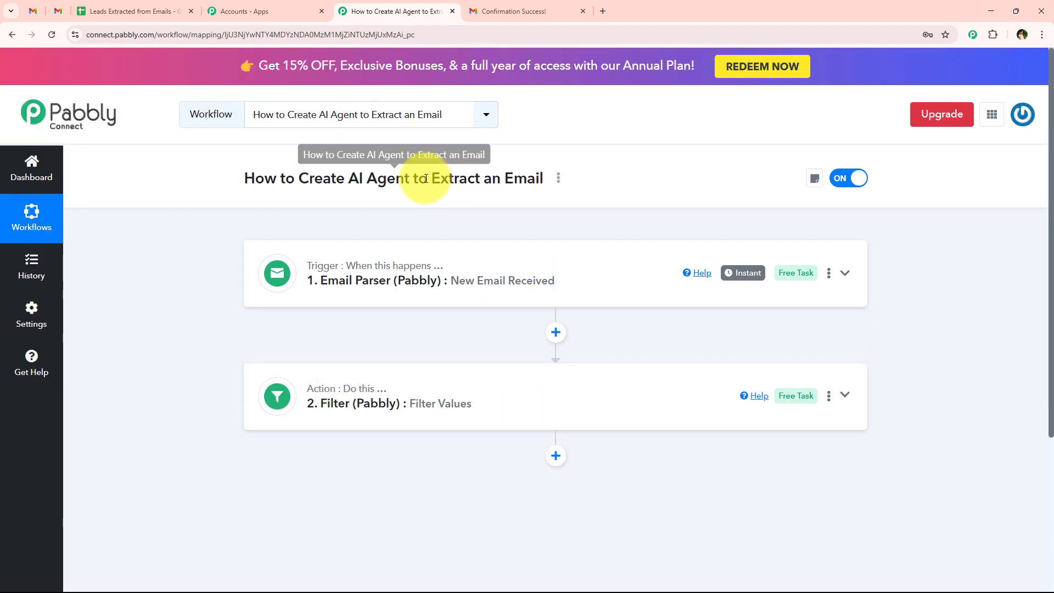
drag(429, 178, 544, 177)
drag(346, 178, 419, 179)
Step: Add a new step after the filter using the OpenAI app
click(555, 456)
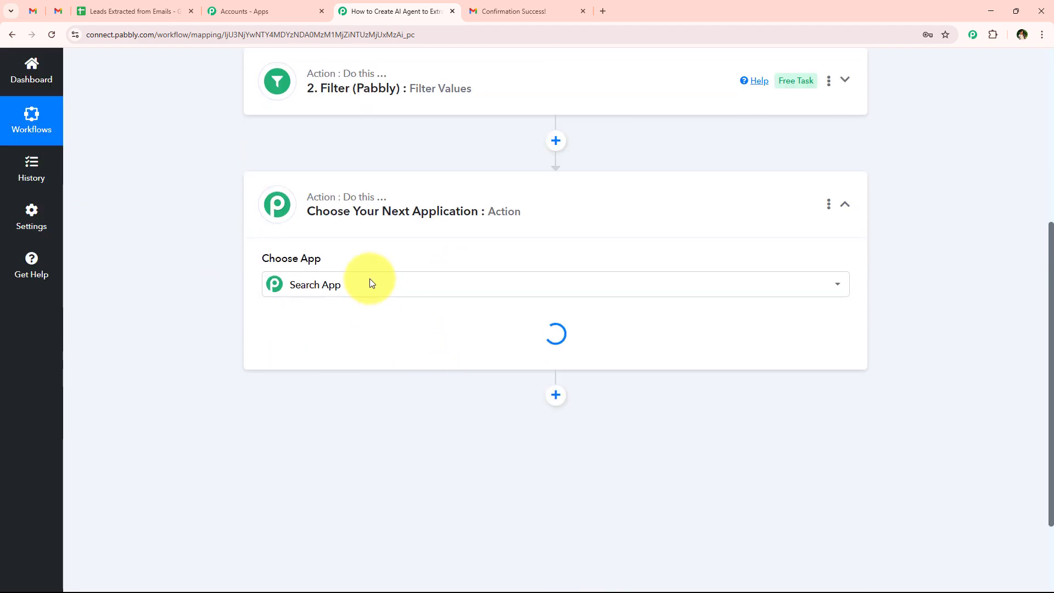
click(339, 285)
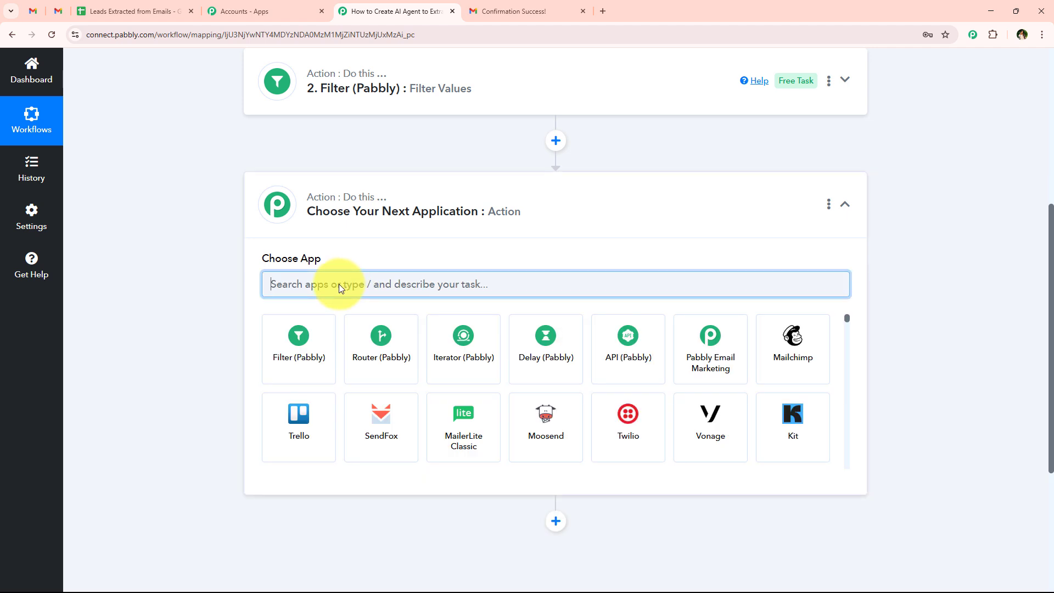
text(Open)
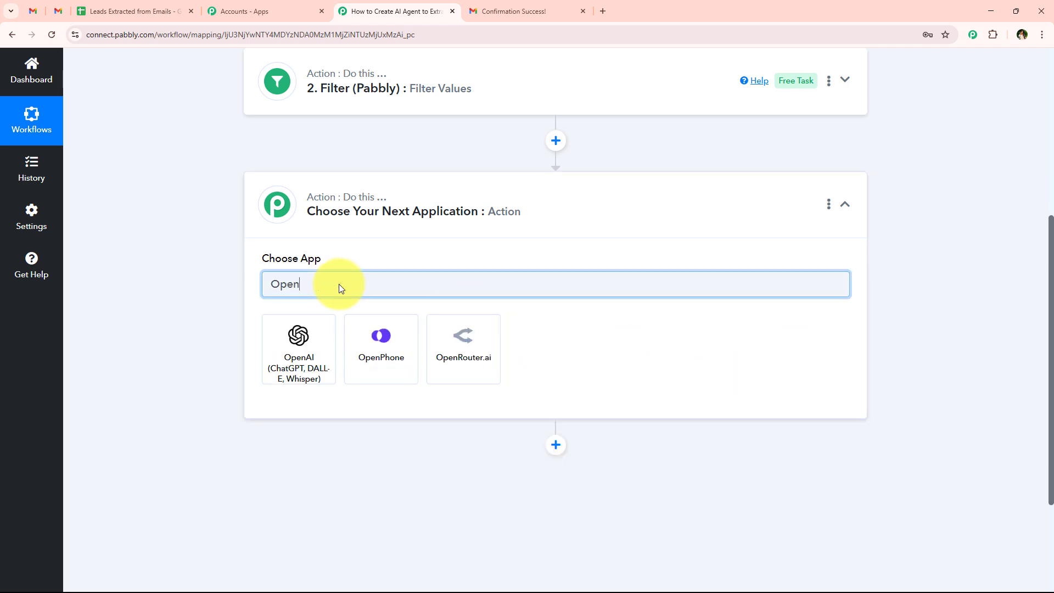
text(AI)
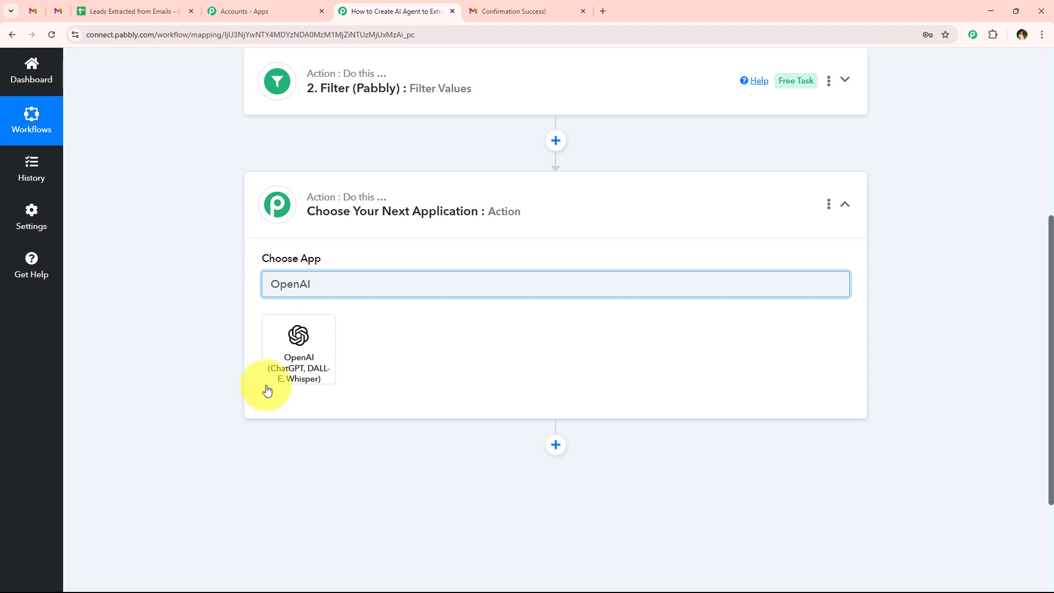
click(294, 332)
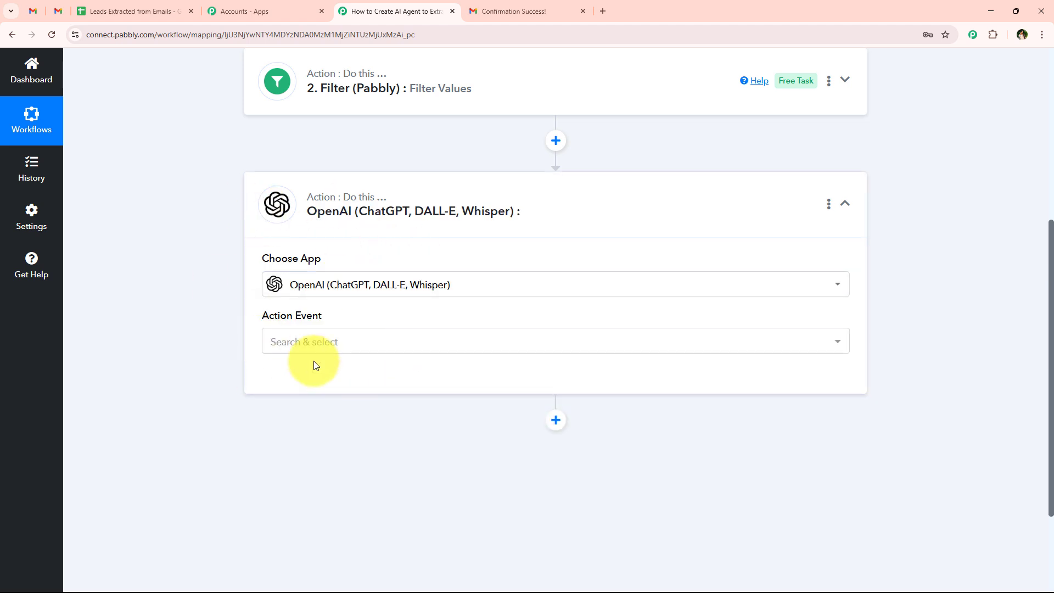
Step: Set the OpenAI action event to ChatGPT and start connecting an account
drag(263, 316, 321, 322)
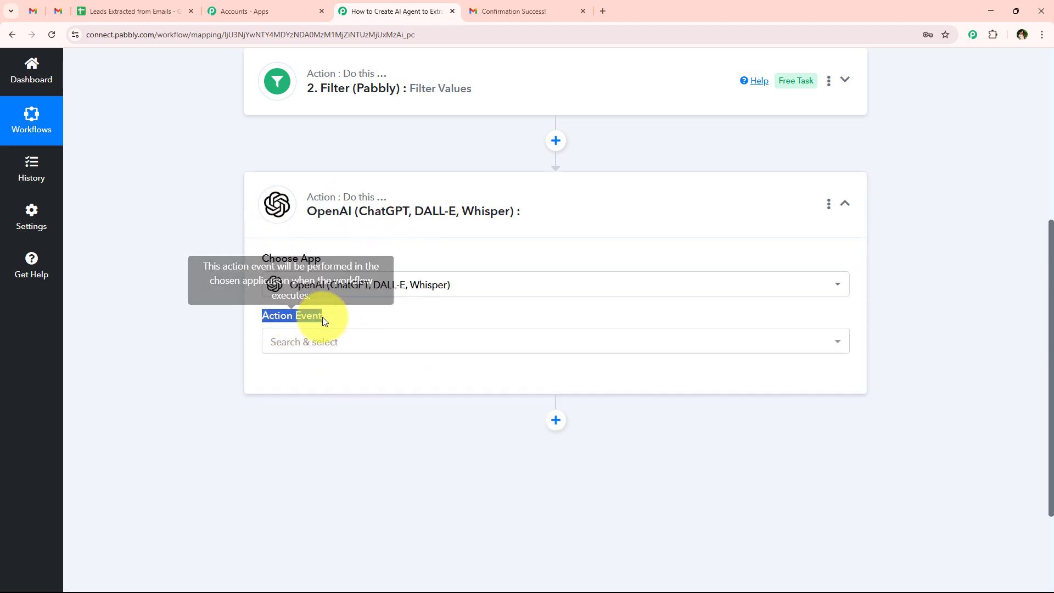
click(323, 342)
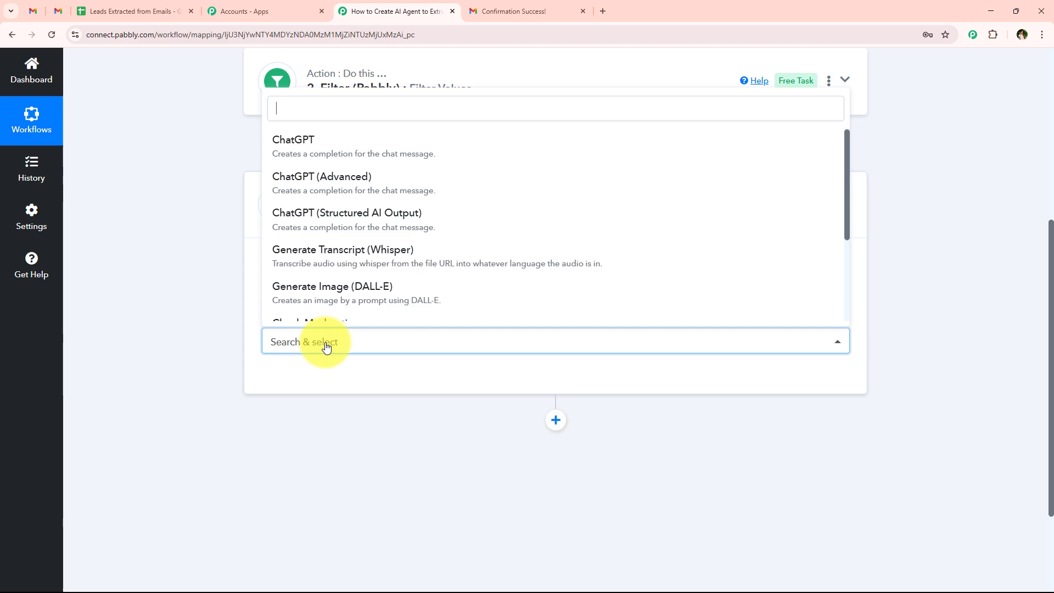
click(340, 141)
click(296, 382)
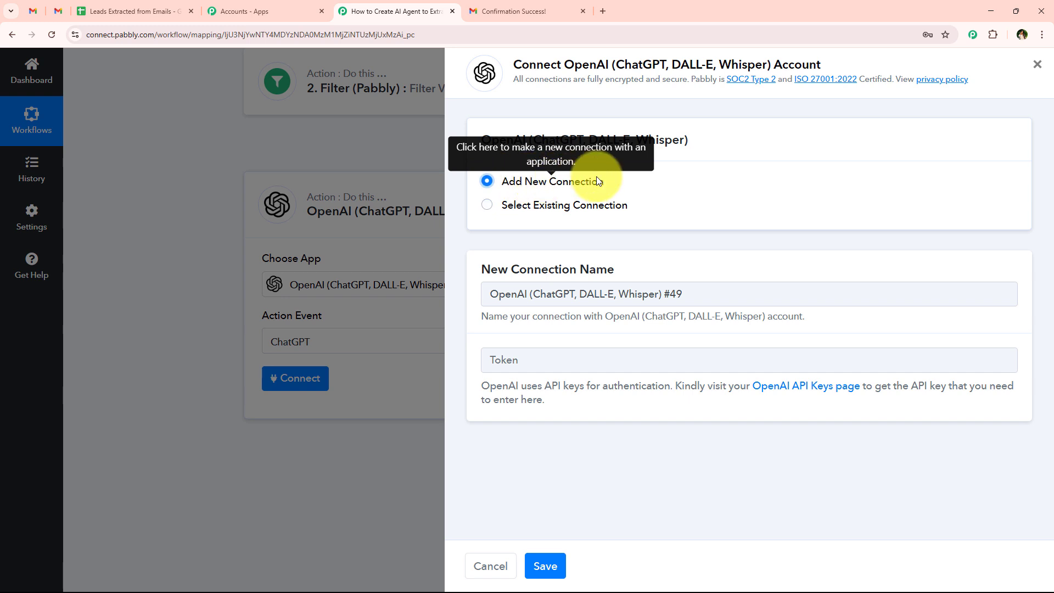
click(515, 205)
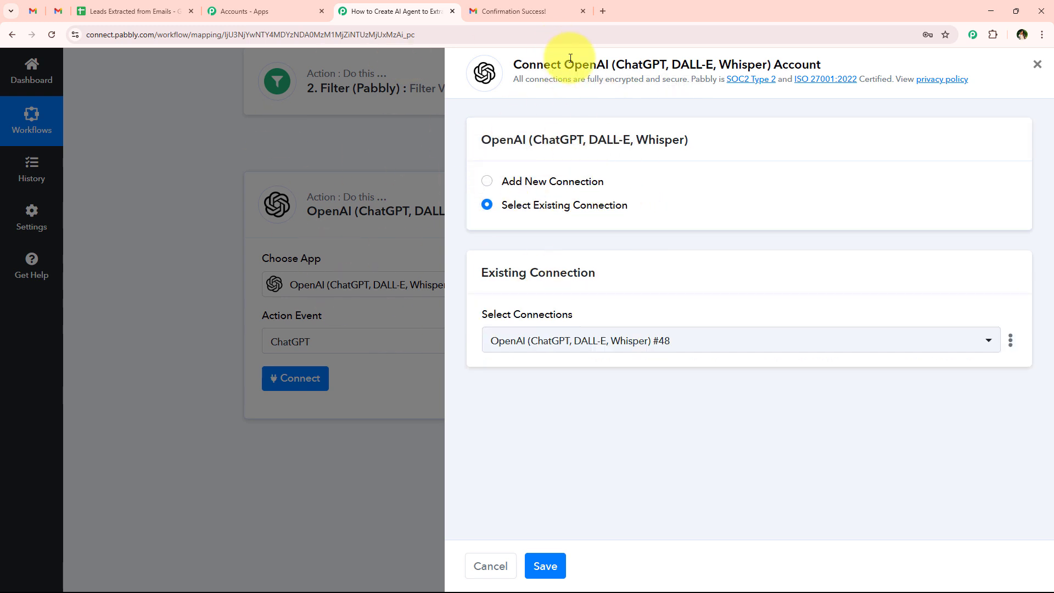
drag(570, 59, 601, 62)
click(608, 62)
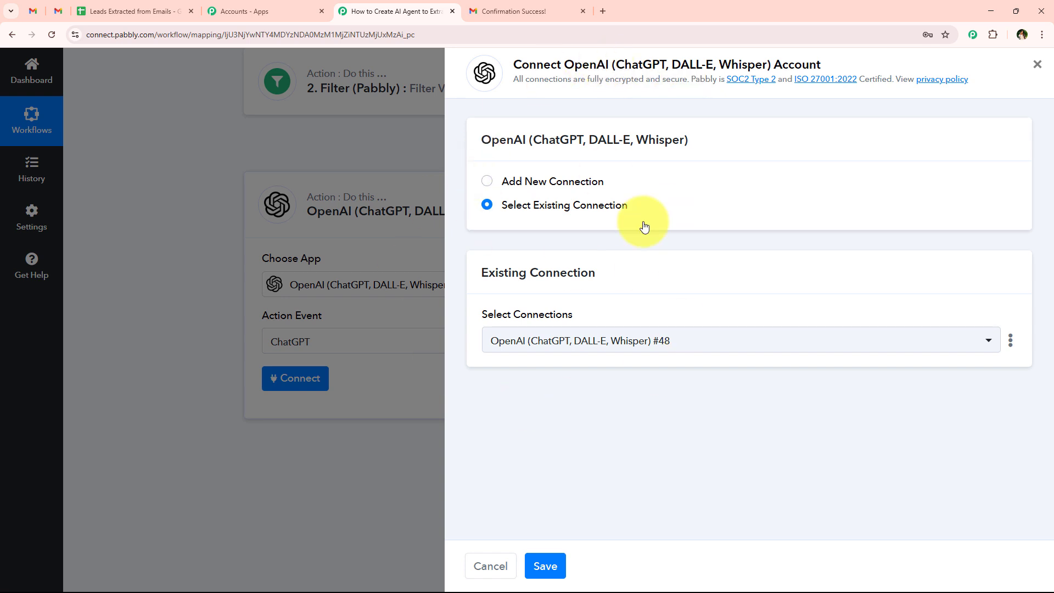
click(512, 209)
click(536, 210)
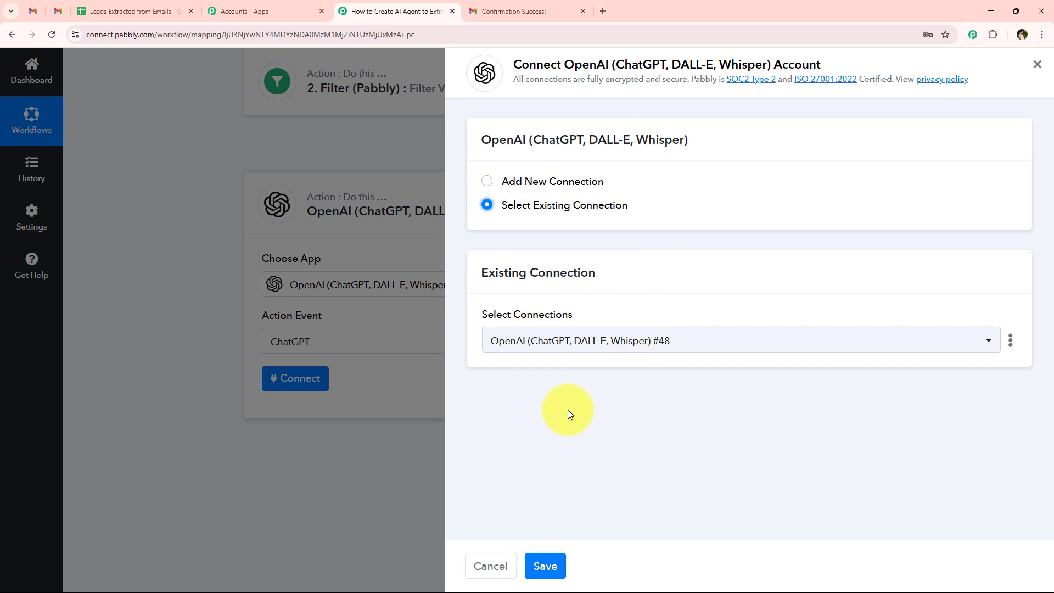
click(541, 183)
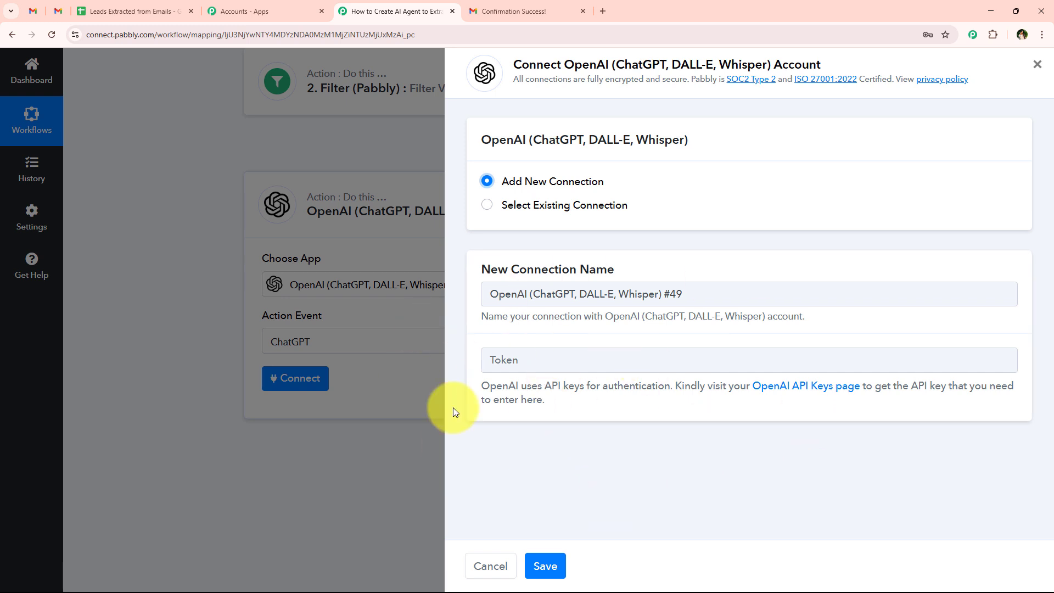
drag(456, 381, 600, 413)
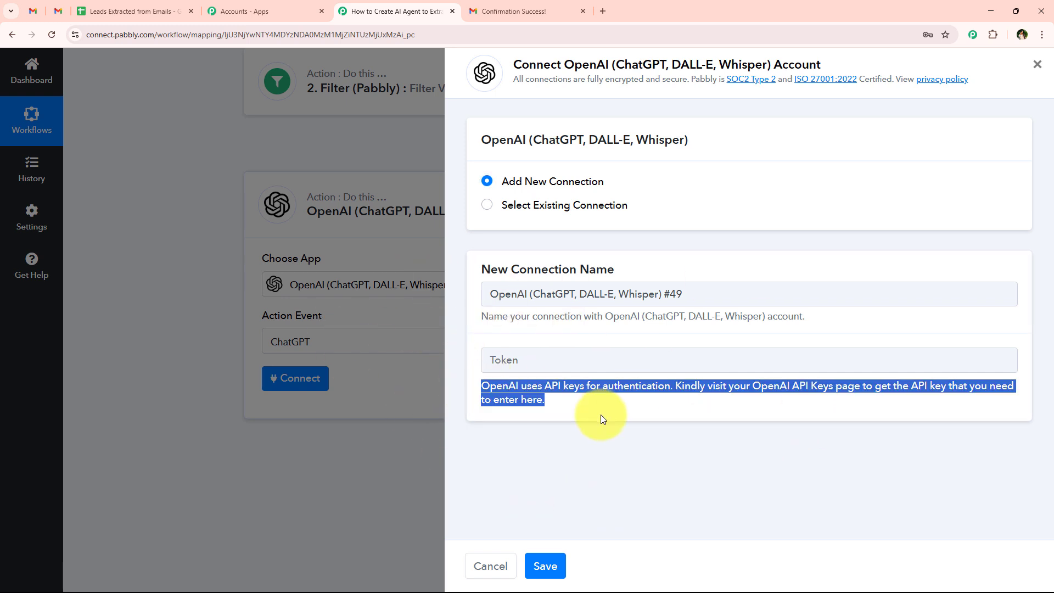
click(596, 417)
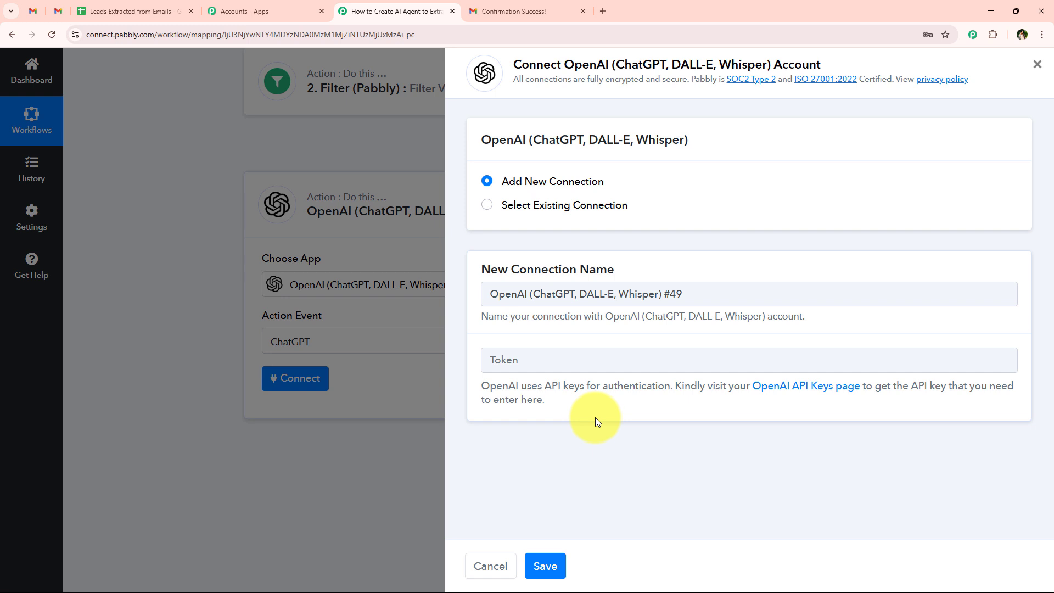
drag(670, 386, 1018, 410)
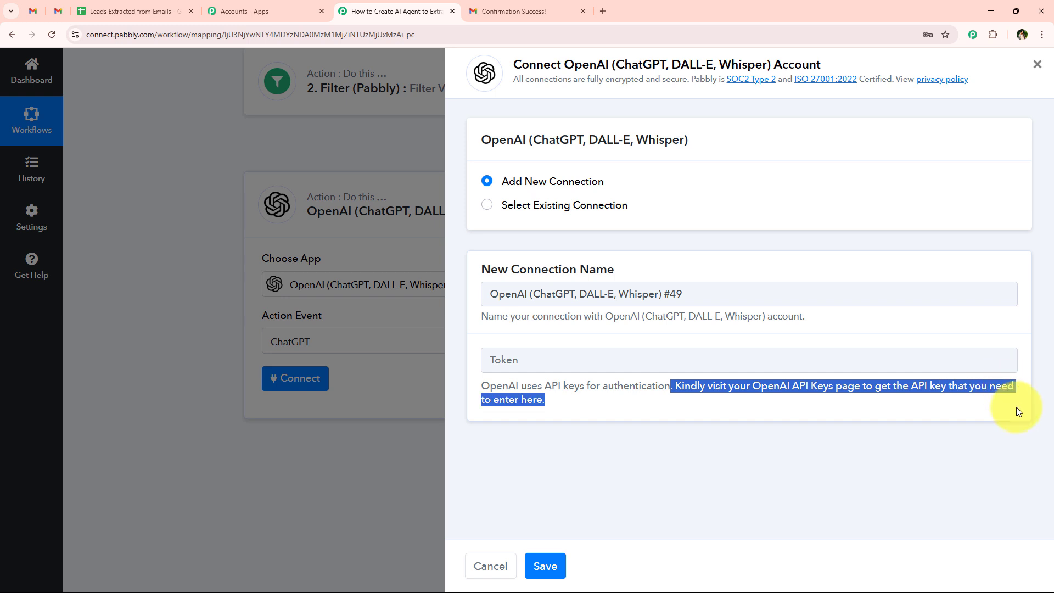
click(691, 458)
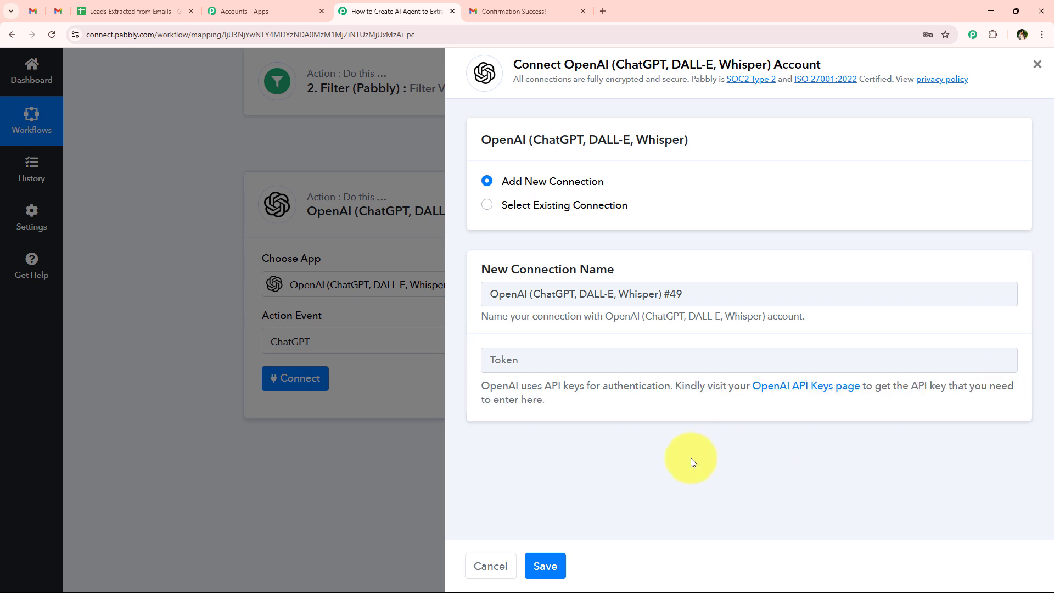
Step: Create a secret key named 'Email' in the Default project and copy it
click(811, 393)
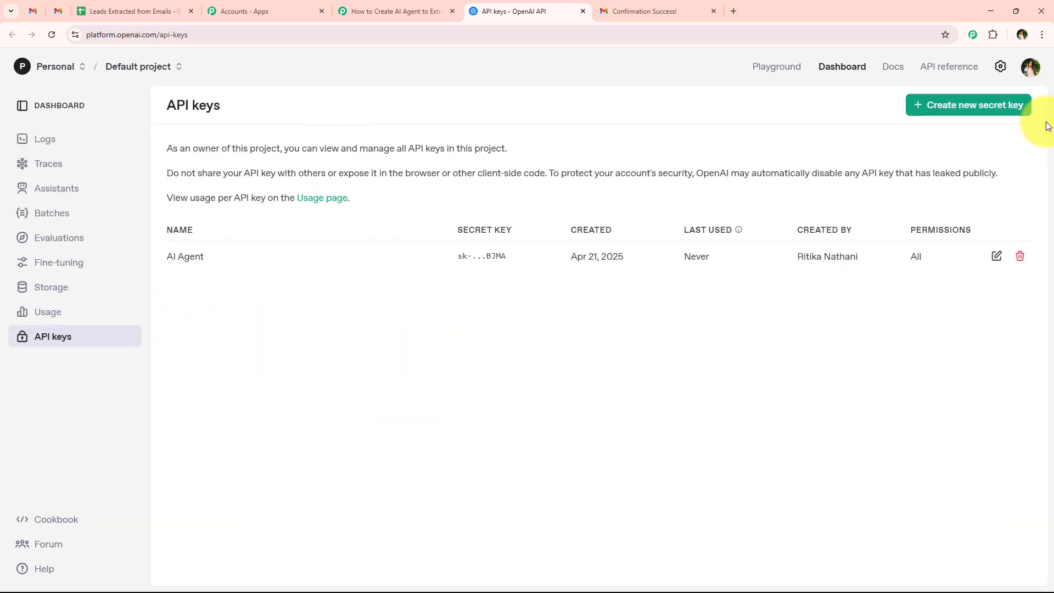
click(985, 103)
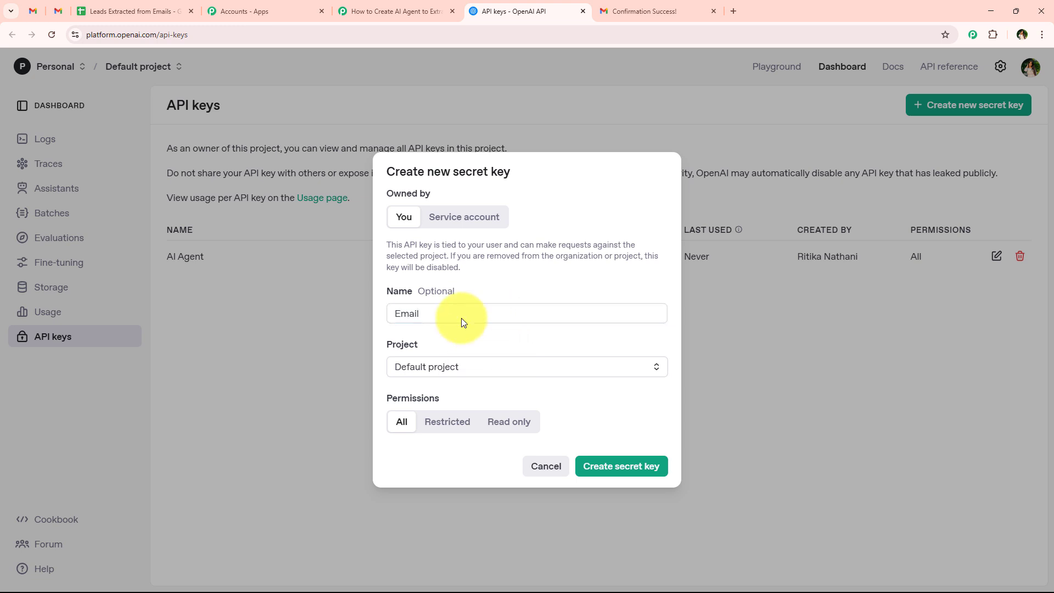
click(494, 376)
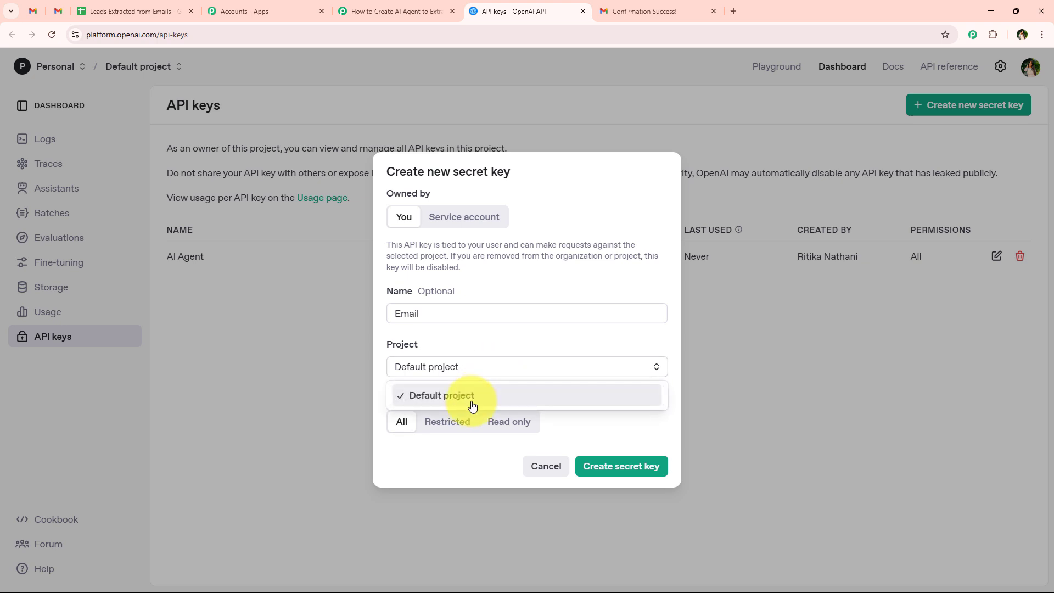
click(472, 407)
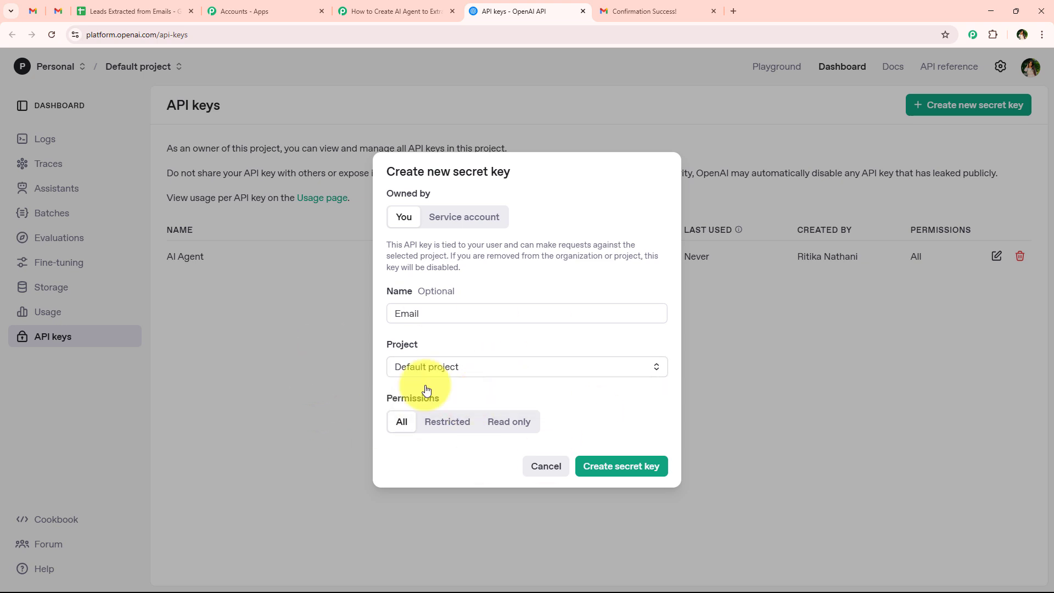
click(634, 459)
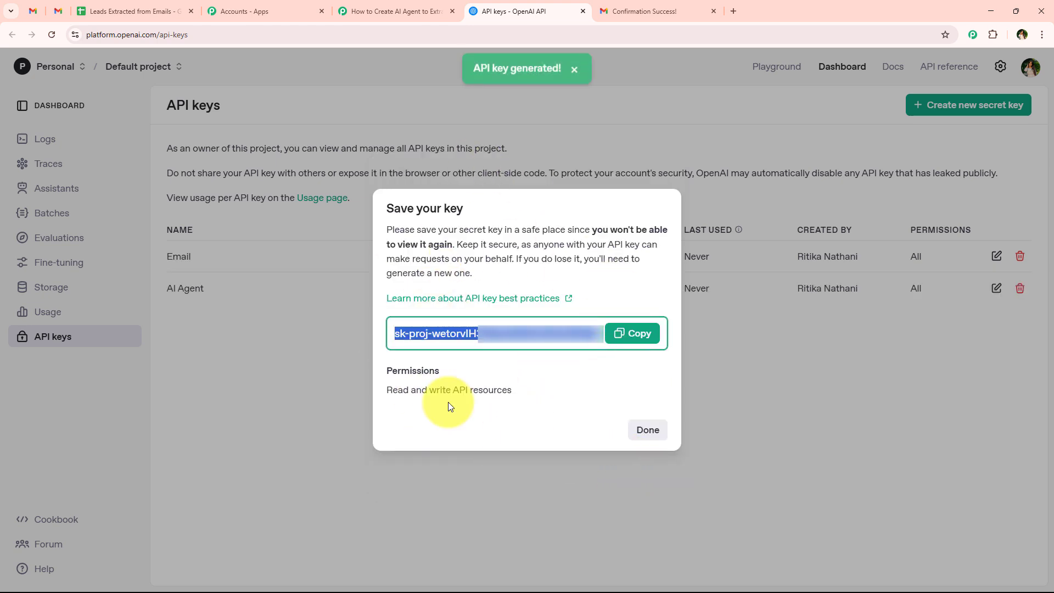
click(631, 334)
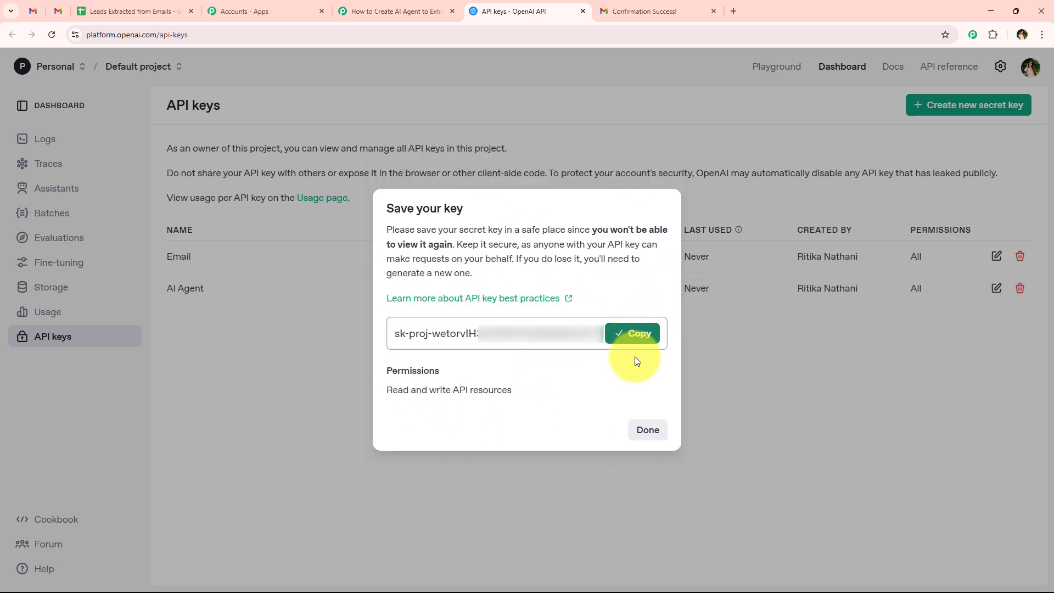
click(662, 437)
click(399, 11)
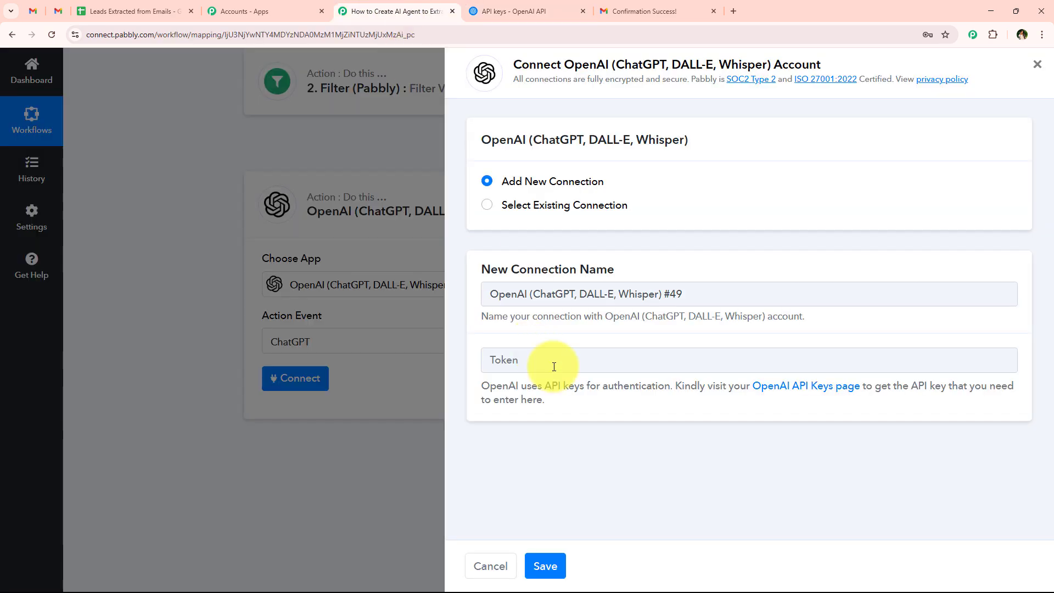
click(555, 364)
right_click(555, 368)
click(578, 235)
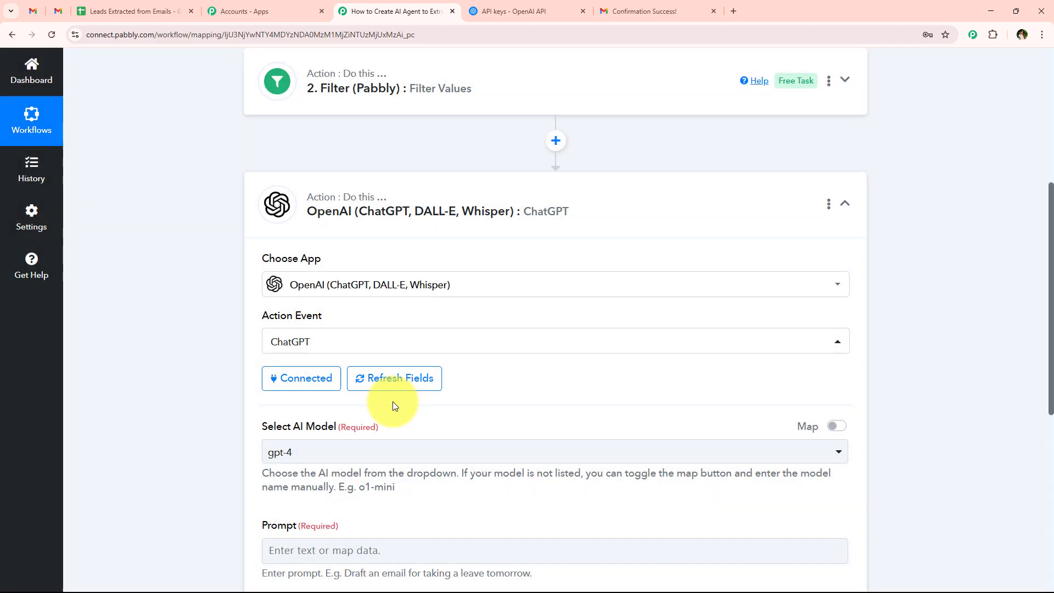
scroll(215, 327, down, 1)
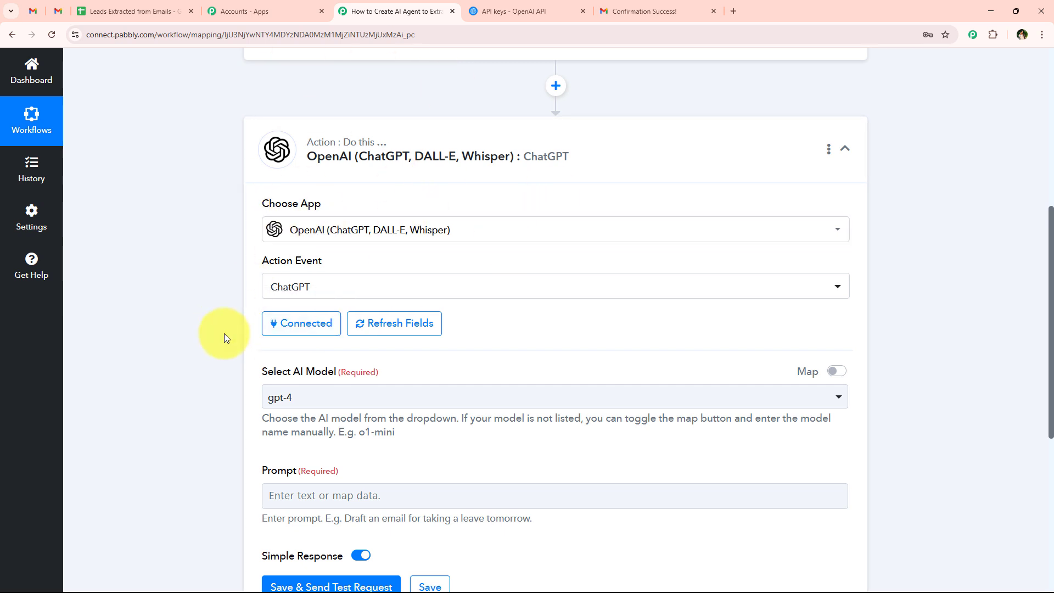
scroll(224, 334, down, 2)
scroll(224, 337, down, 1)
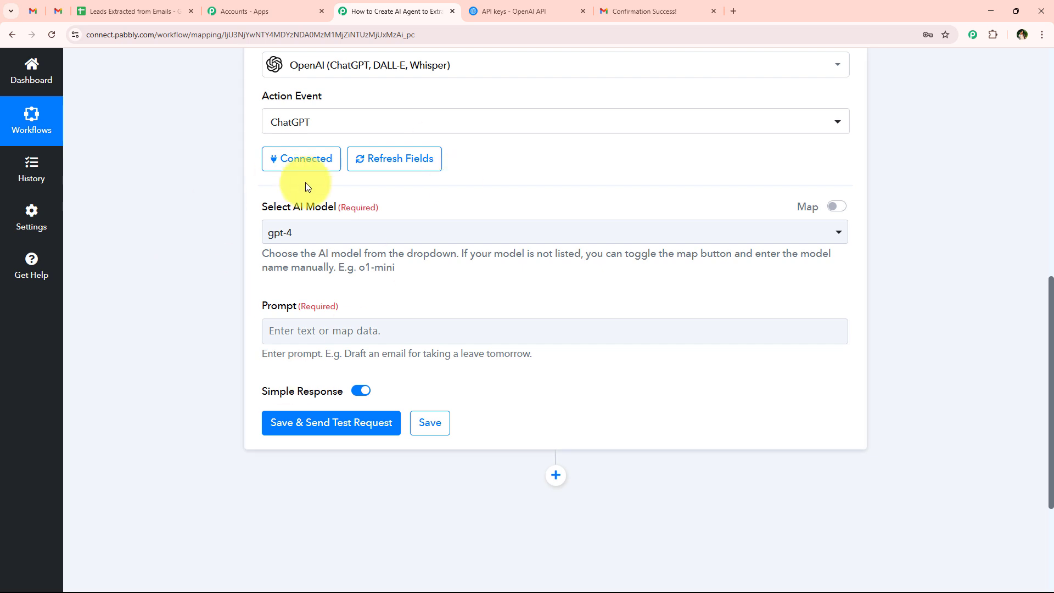
click(292, 231)
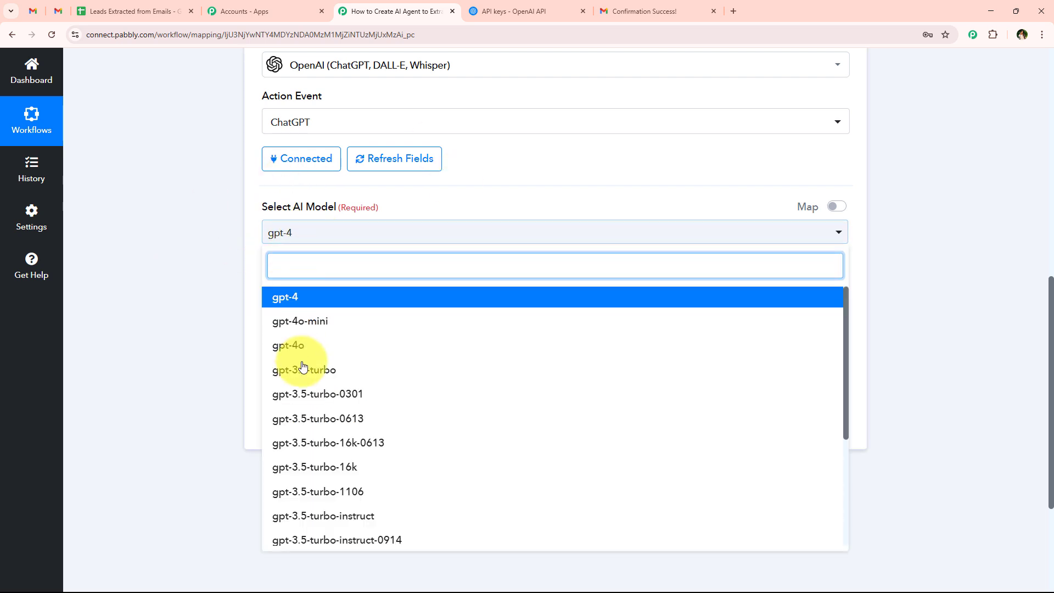
click(371, 299)
click(318, 231)
scroll(323, 409, down, 2)
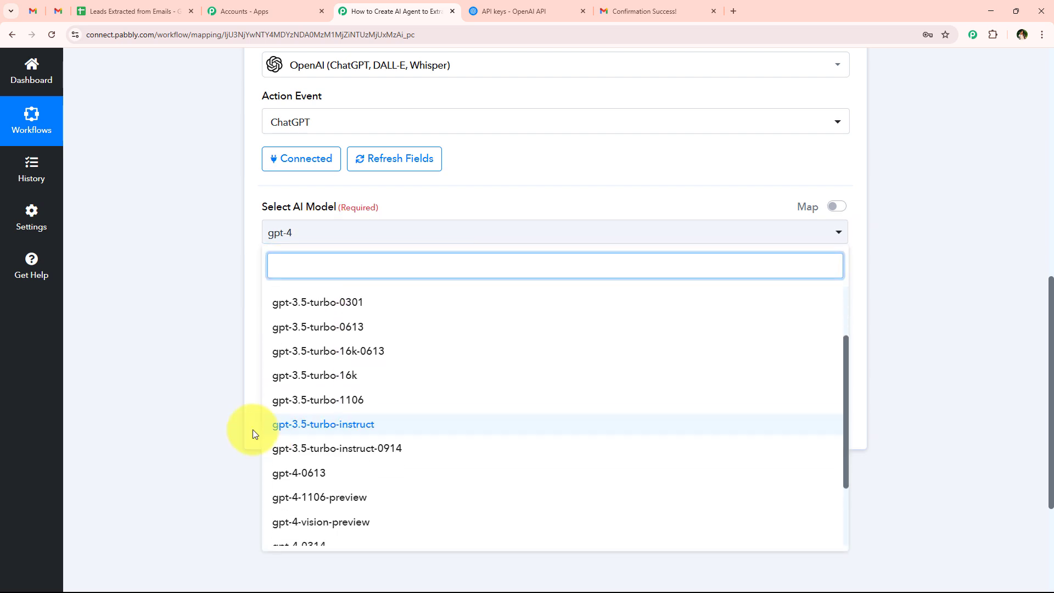
click(253, 434)
scroll(168, 256, down, 2)
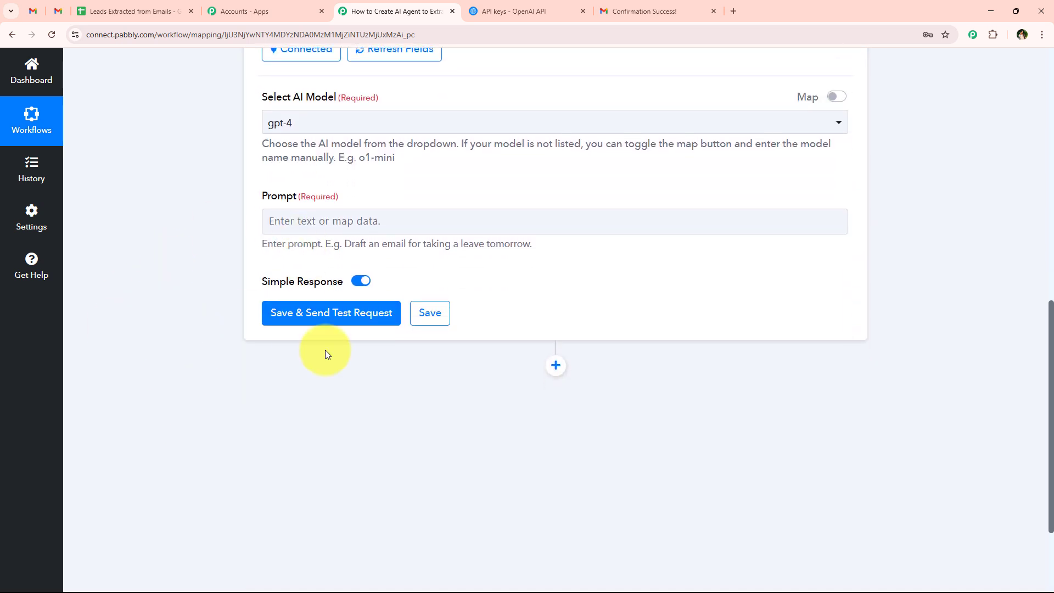
click(405, 230)
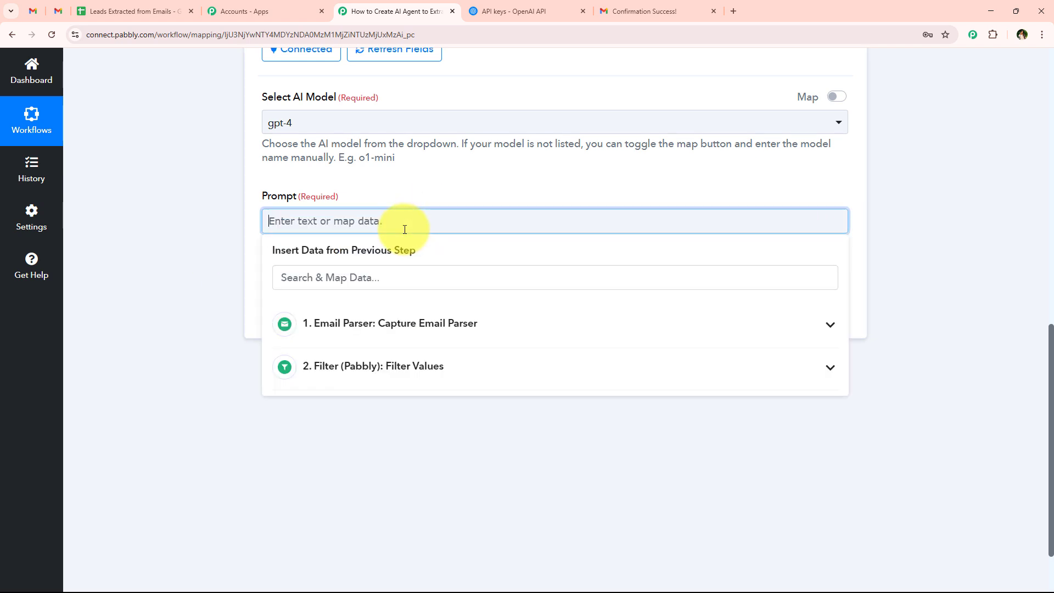
Step: Paste the lead-extraction prompt (full name, phone, company, inquiry summary) into the Prompt box
scroll(403, 253, up, 2)
scroll(356, 313, down, 2)
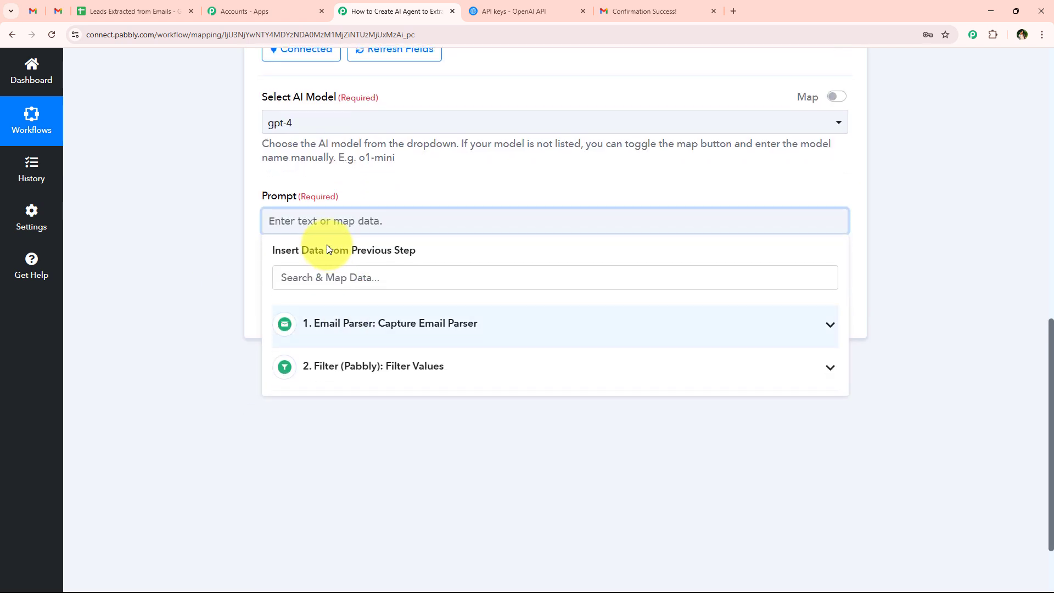
key(ctrl+v)
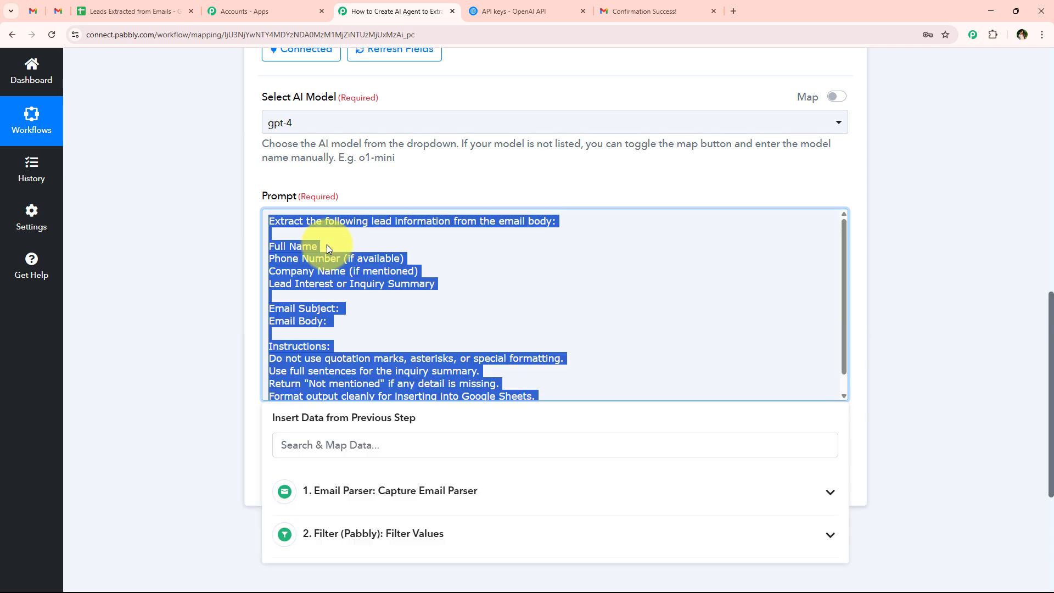
click(428, 246)
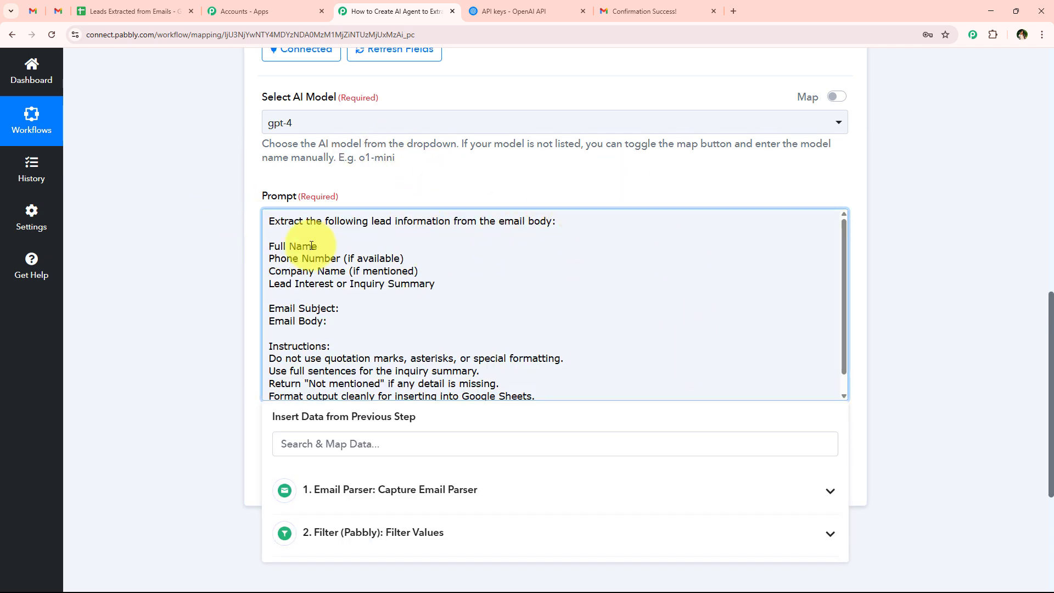
scroll(288, 283, down, 1)
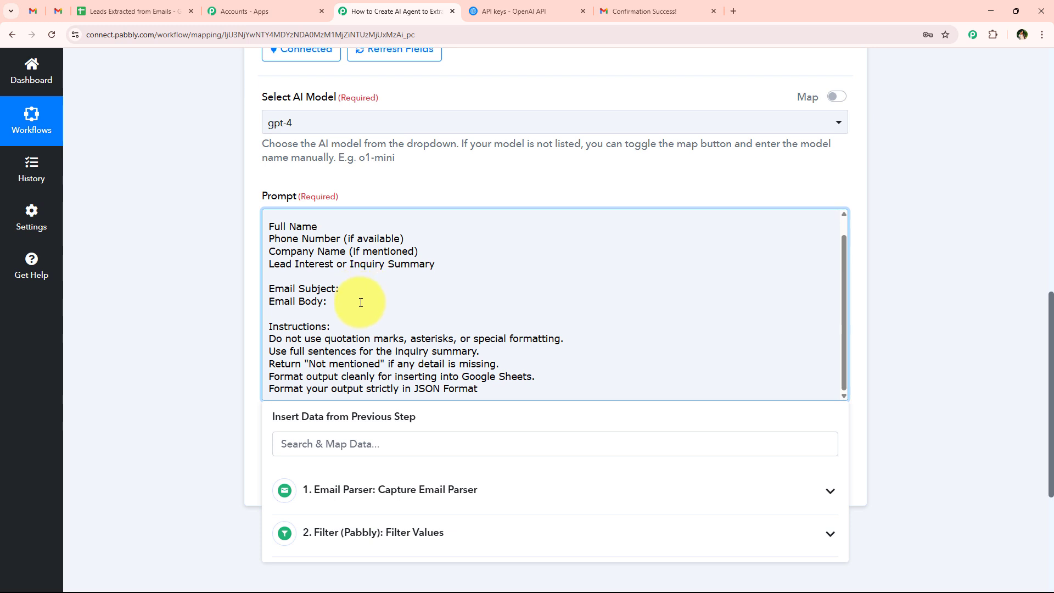
scroll(369, 287, down, 1)
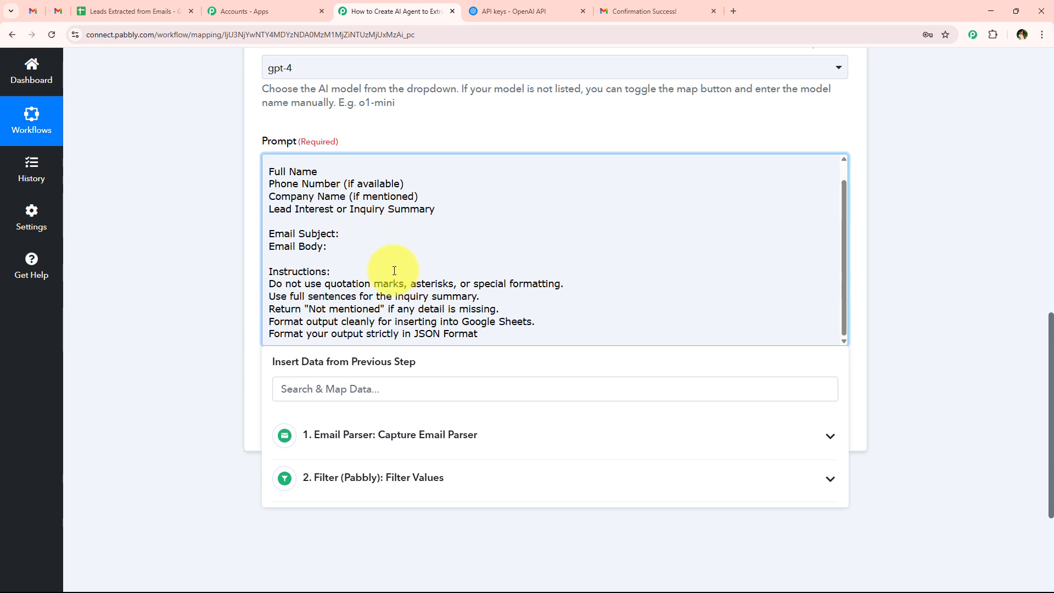
scroll(285, 310, up, 2)
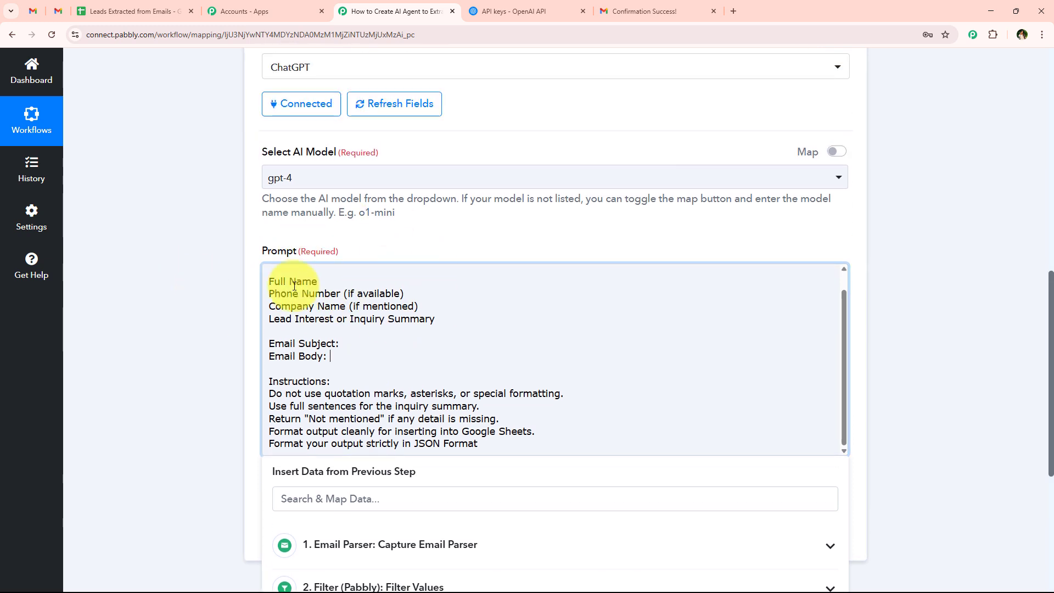
drag(495, 320, 225, 285)
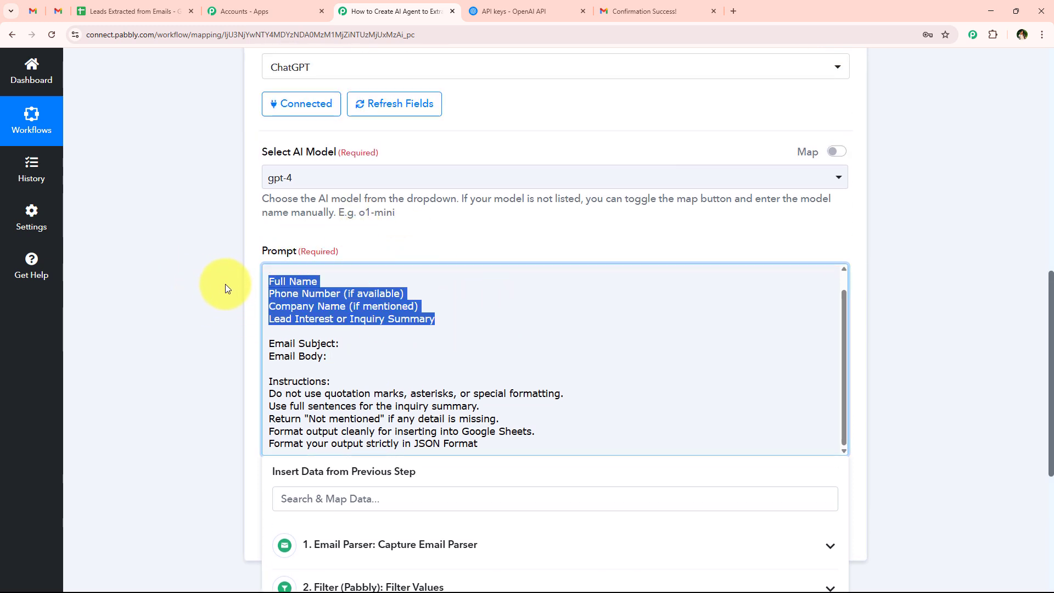
click(291, 306)
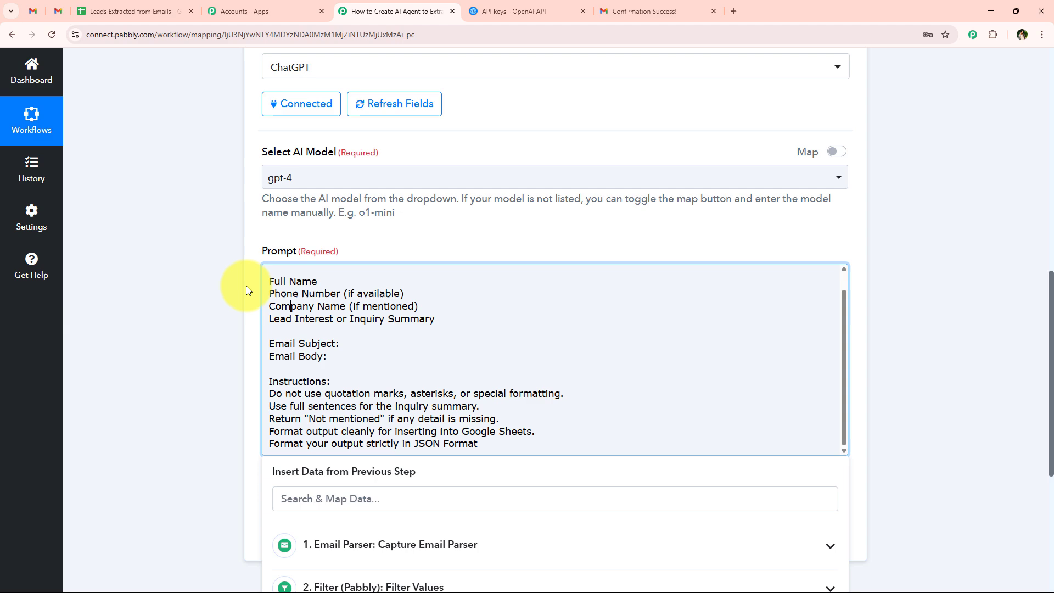
Step: Compare with the Leads Extracted from Emails sheet columns, then position after 'Email Subject:'
click(131, 11)
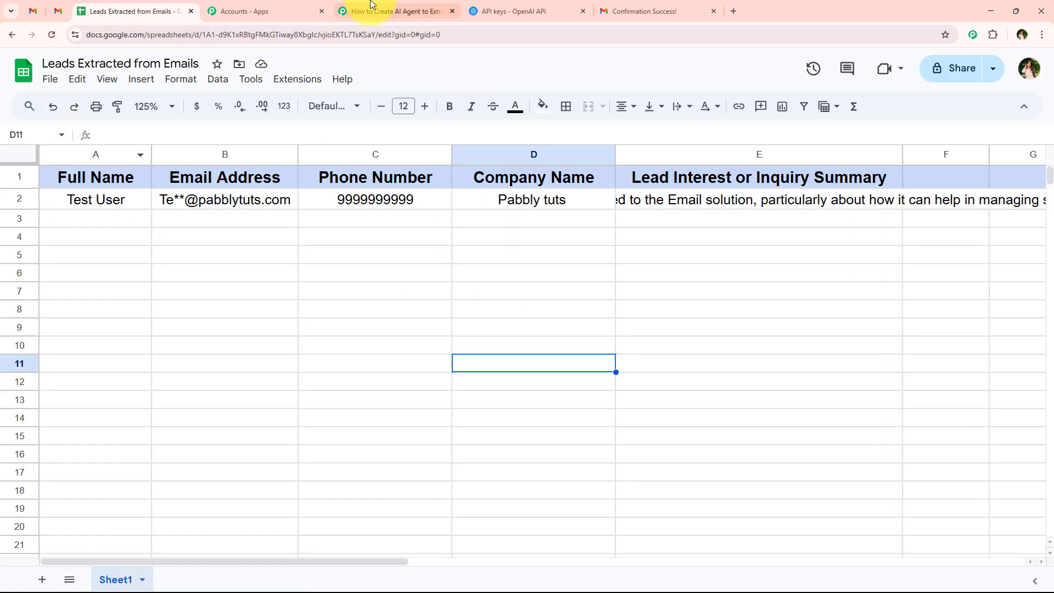
click(392, 11)
click(354, 286)
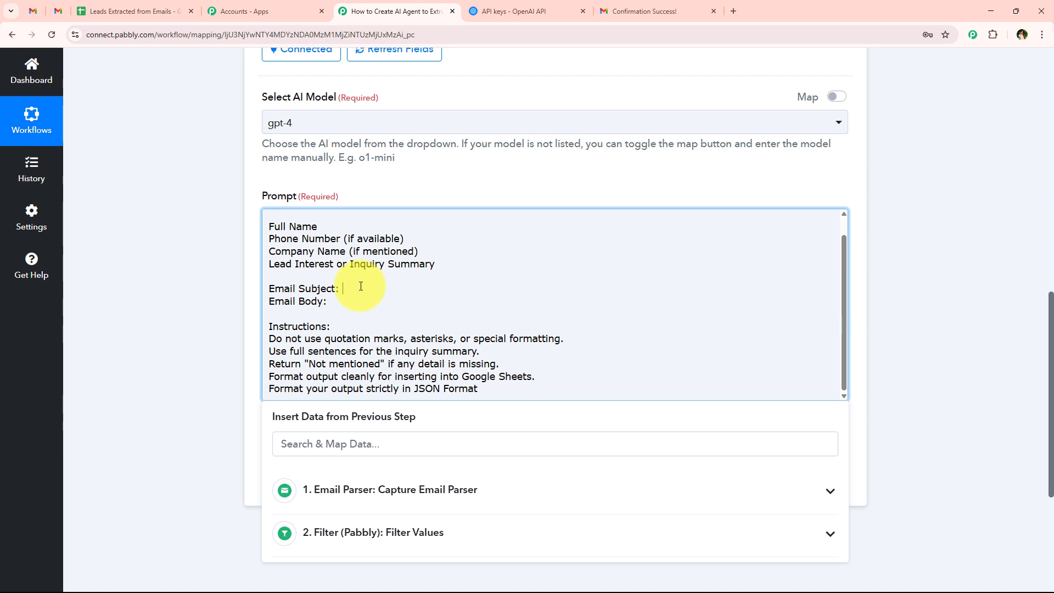
scroll(361, 286, down, 2)
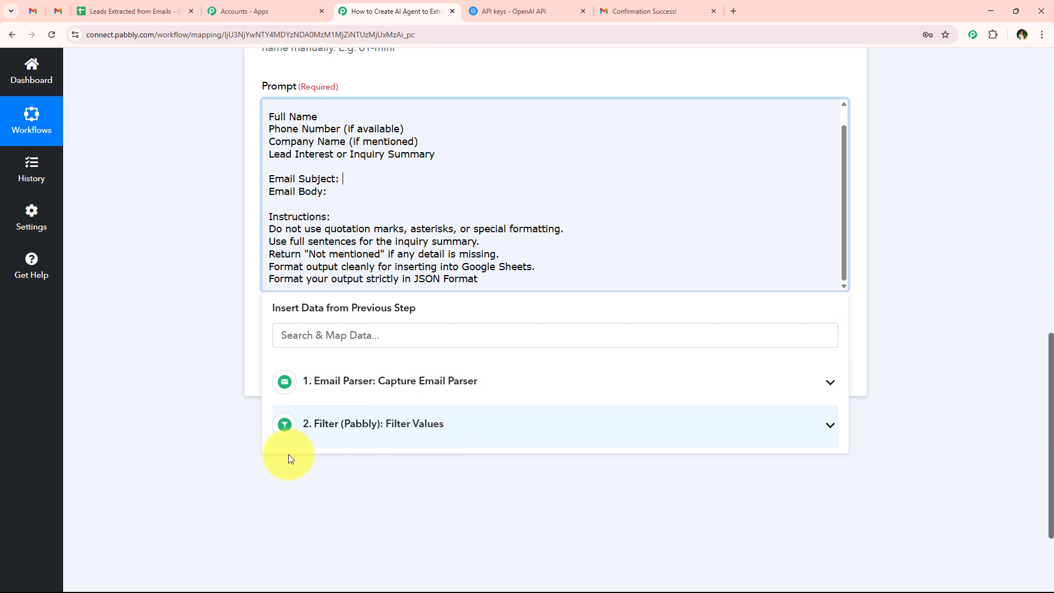
Step: Insert the parser's Subject field after 'Email Subject:' in the prompt
click(299, 382)
scroll(347, 472, down, 2)
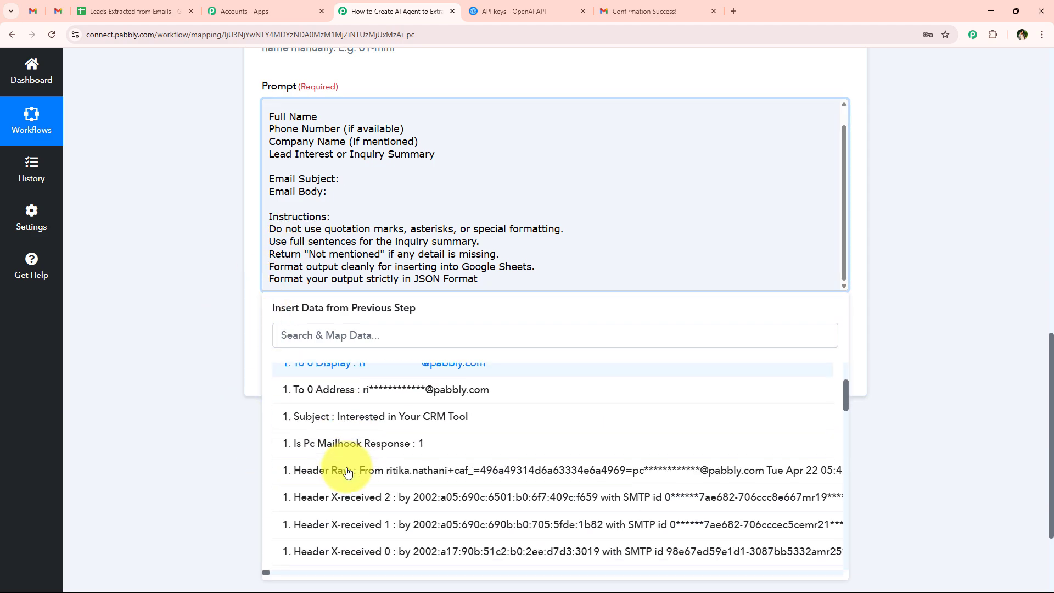
scroll(348, 469, down, 3)
click(247, 332)
click(345, 177)
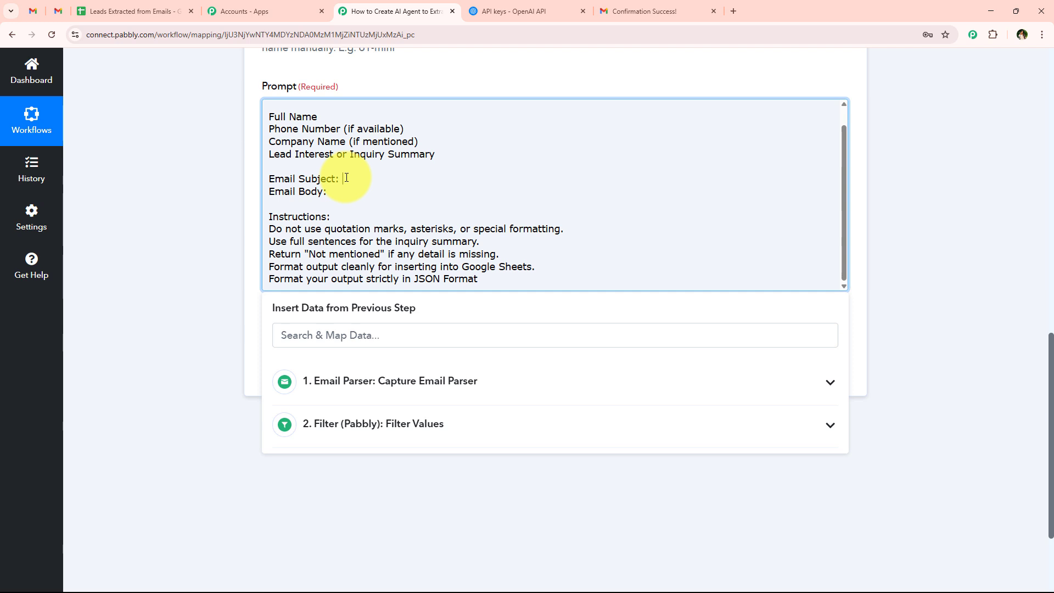
click(340, 329)
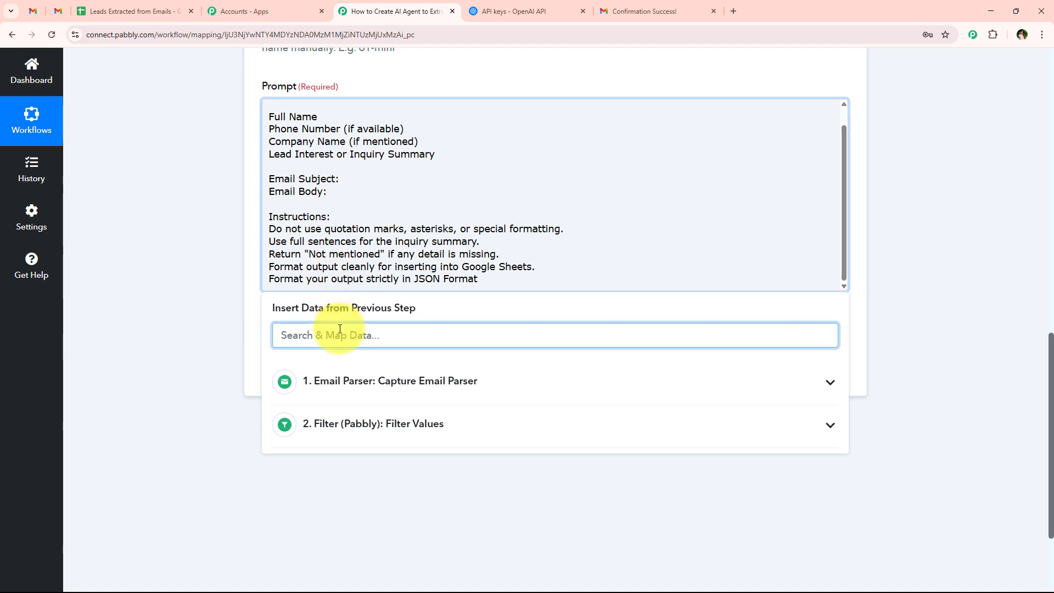
text(sub)
click(412, 419)
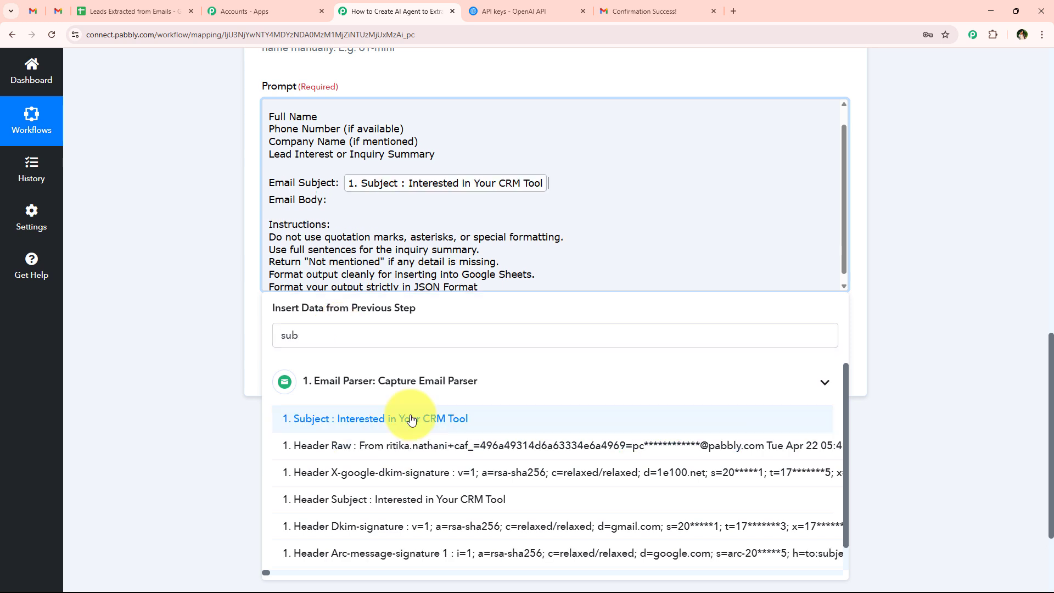
Step: Insert the parser's Body Text field under 'Email Body:'
click(349, 200)
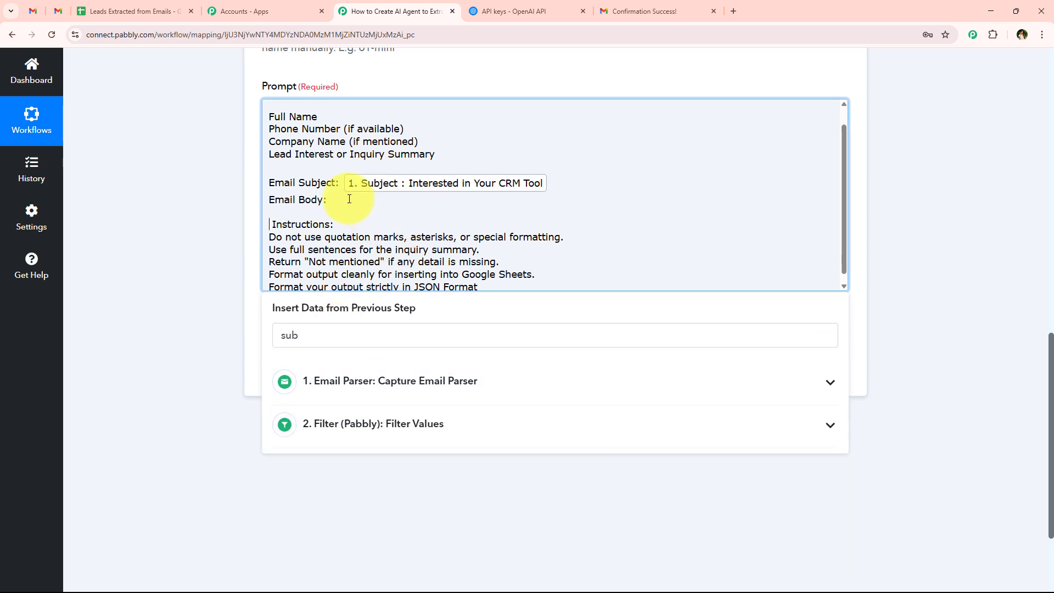
click(323, 328)
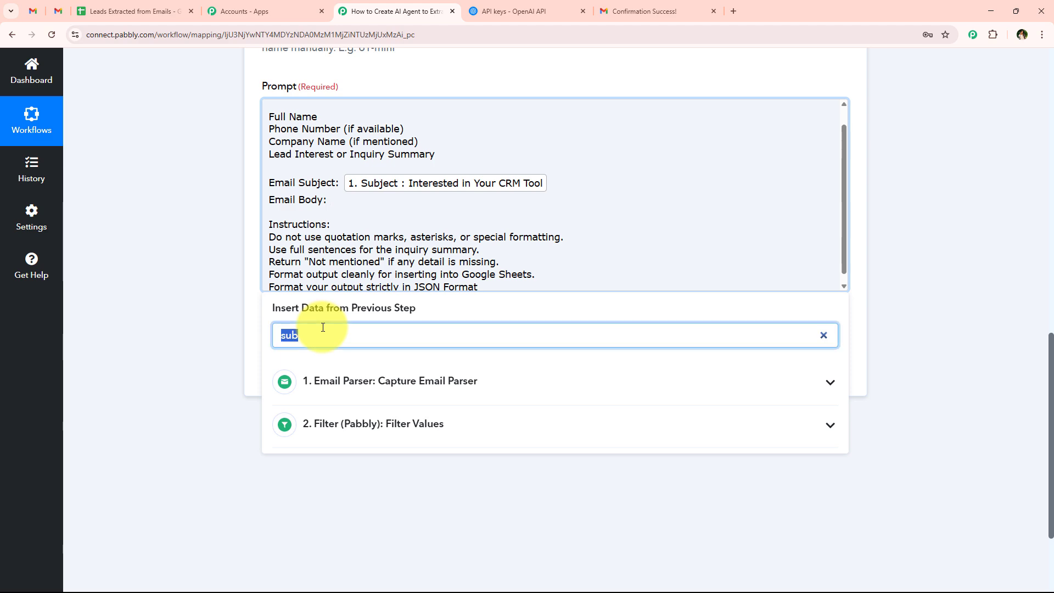
text(body)
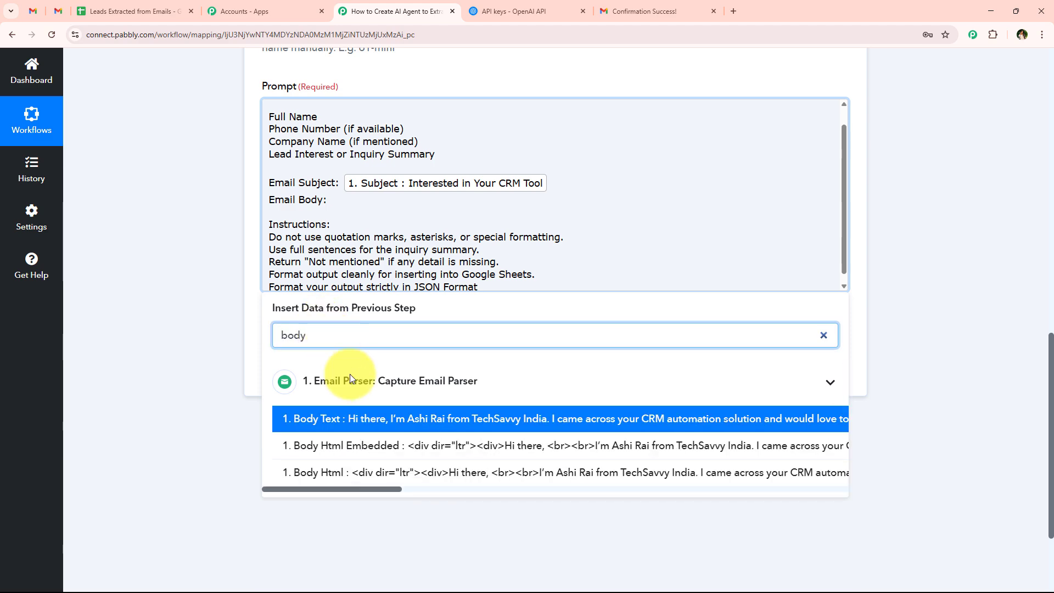
click(351, 419)
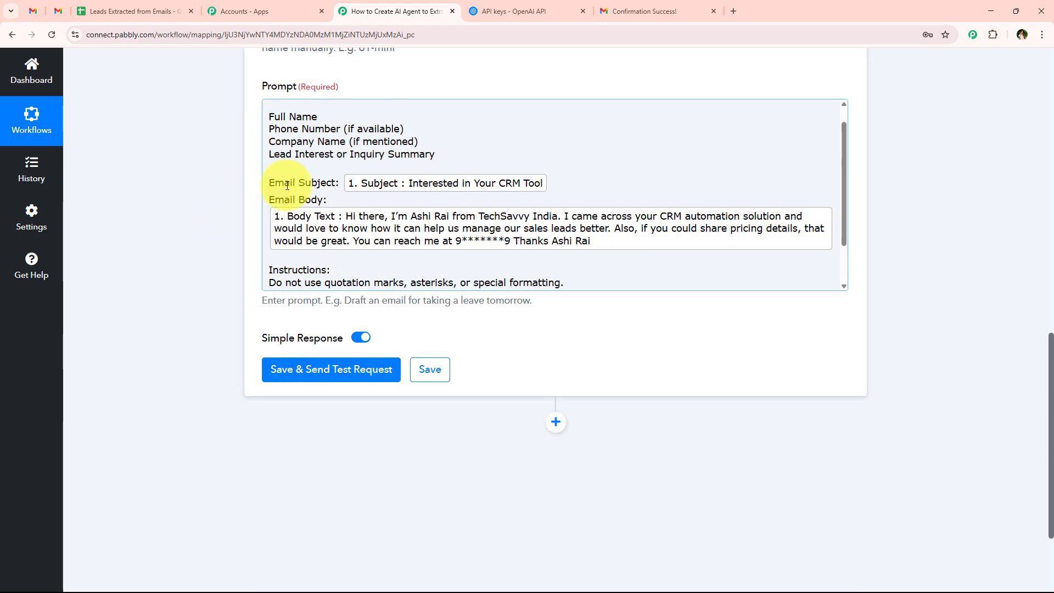
Step: Close the Insert Data panel and review the prompt's closing JSON-output instructions
scroll(391, 200, down, 2)
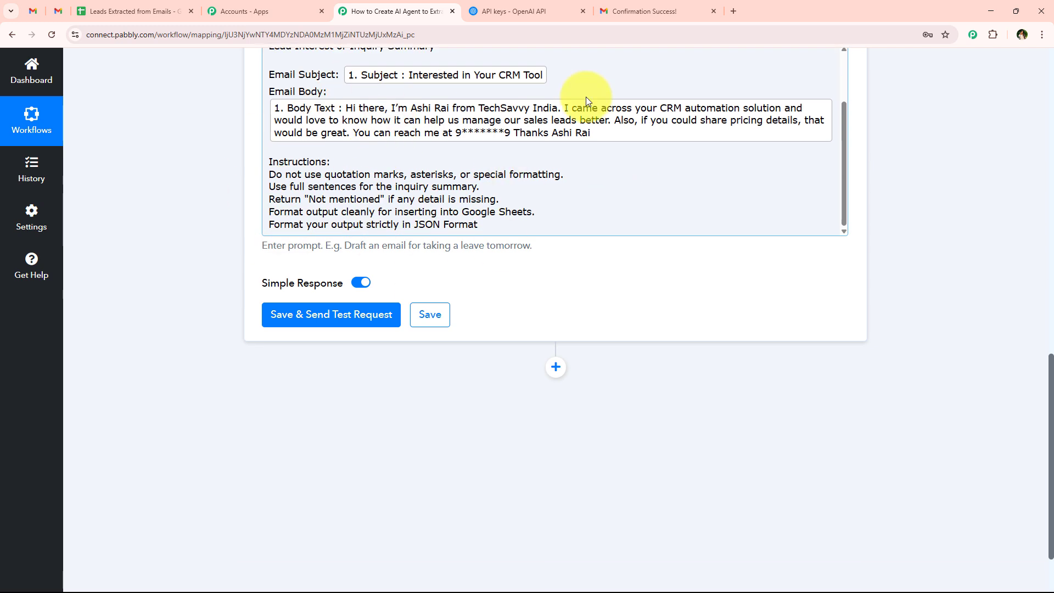
scroll(263, 268, up, 1)
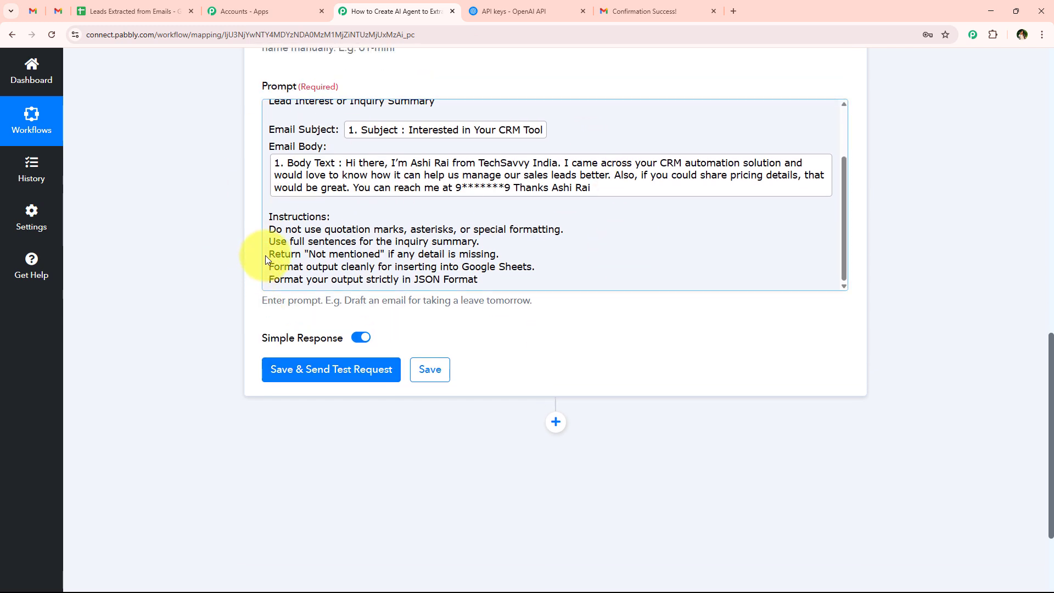
click(365, 253)
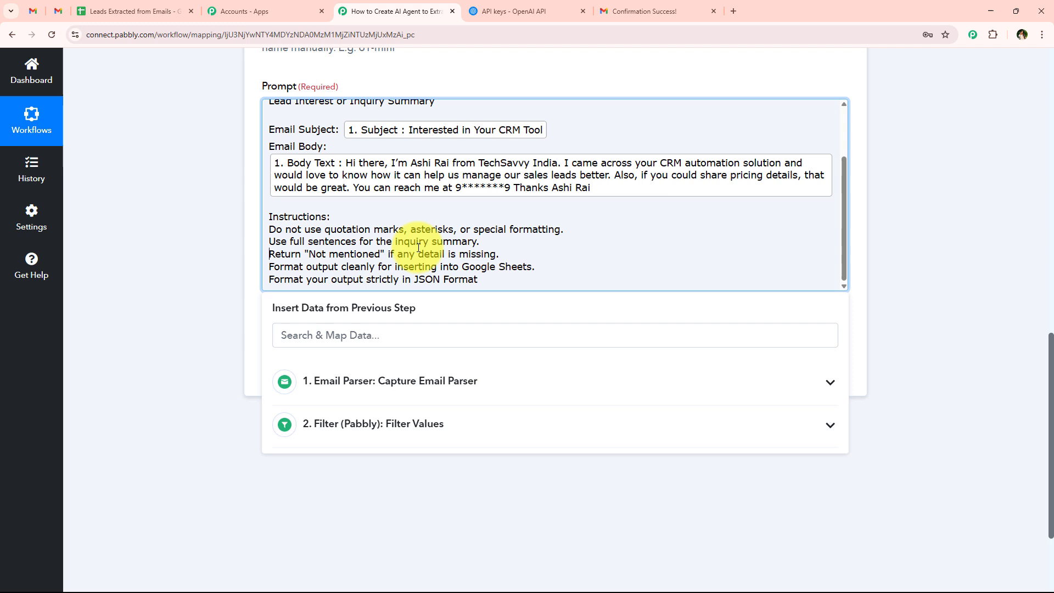
click(521, 251)
click(74, 223)
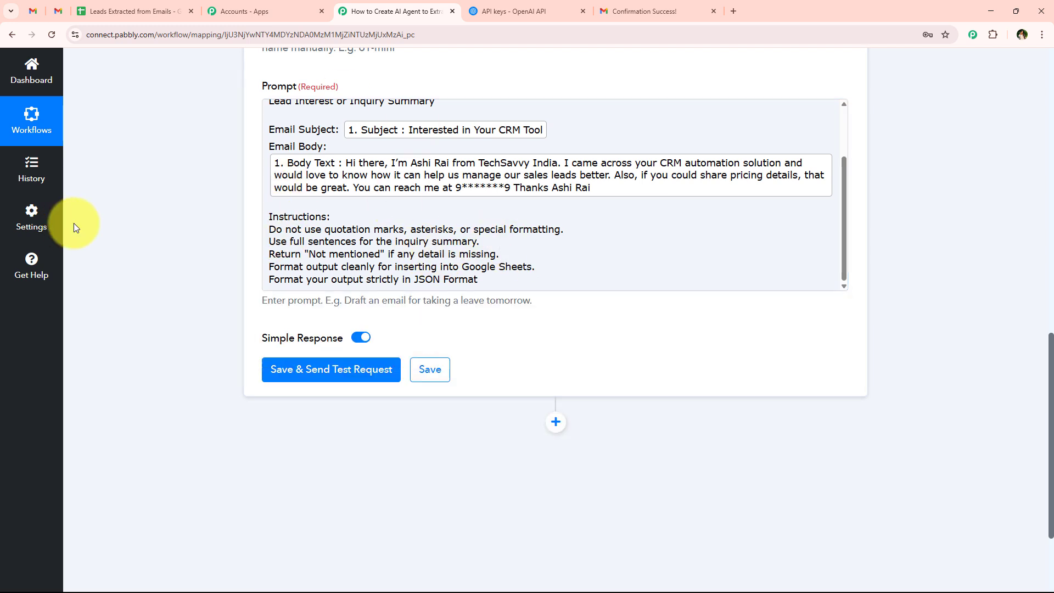
scroll(330, 280, up, 2)
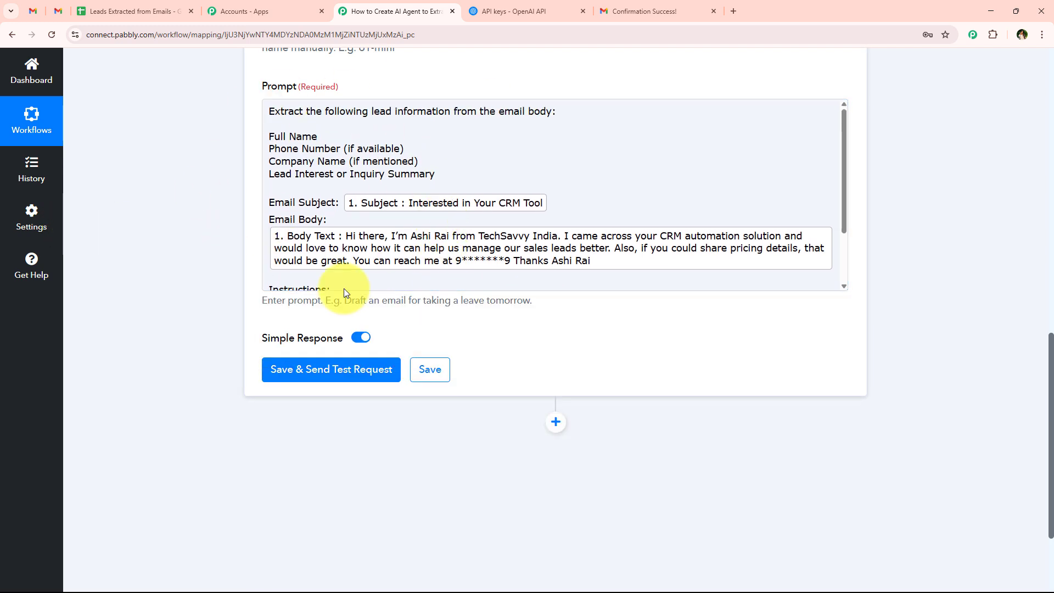
scroll(308, 214, down, 2)
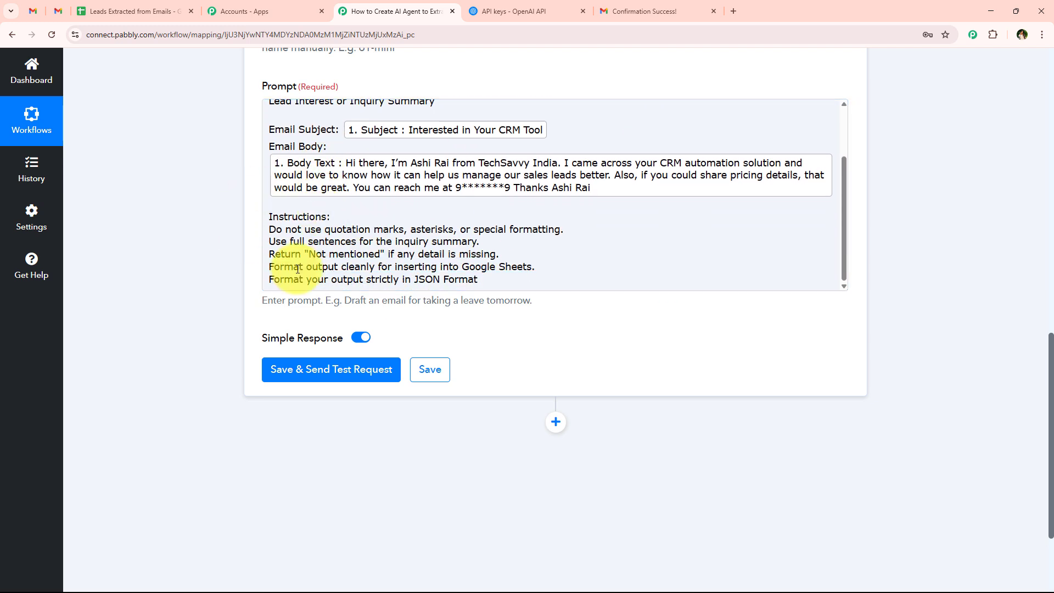
scroll(328, 218, up, 2)
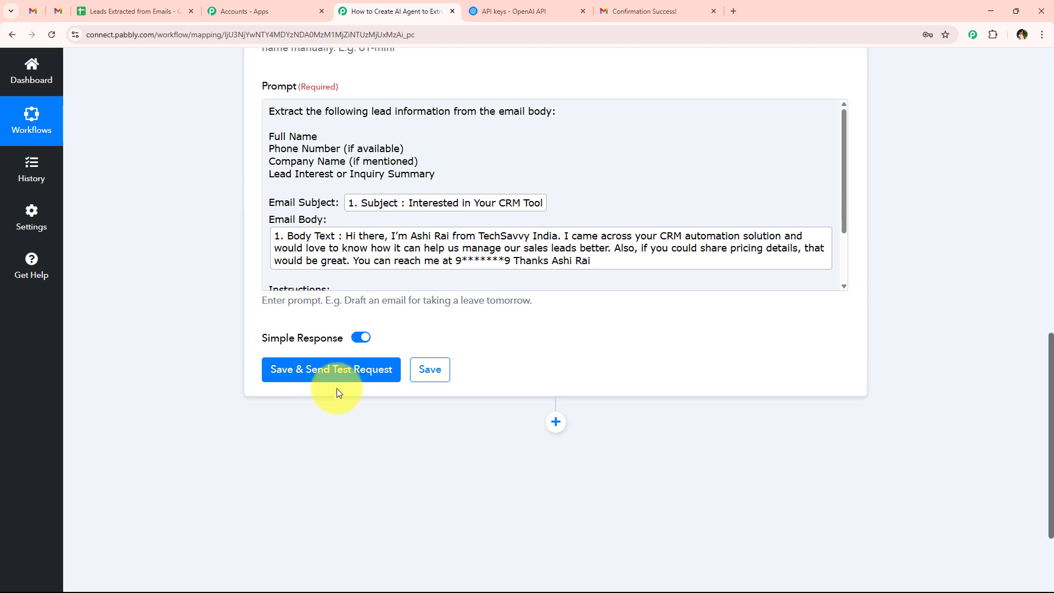
Step: Save the ChatGPT step and send a test request, scrolling to the Response Received
click(347, 371)
scroll(212, 268, down, 1)
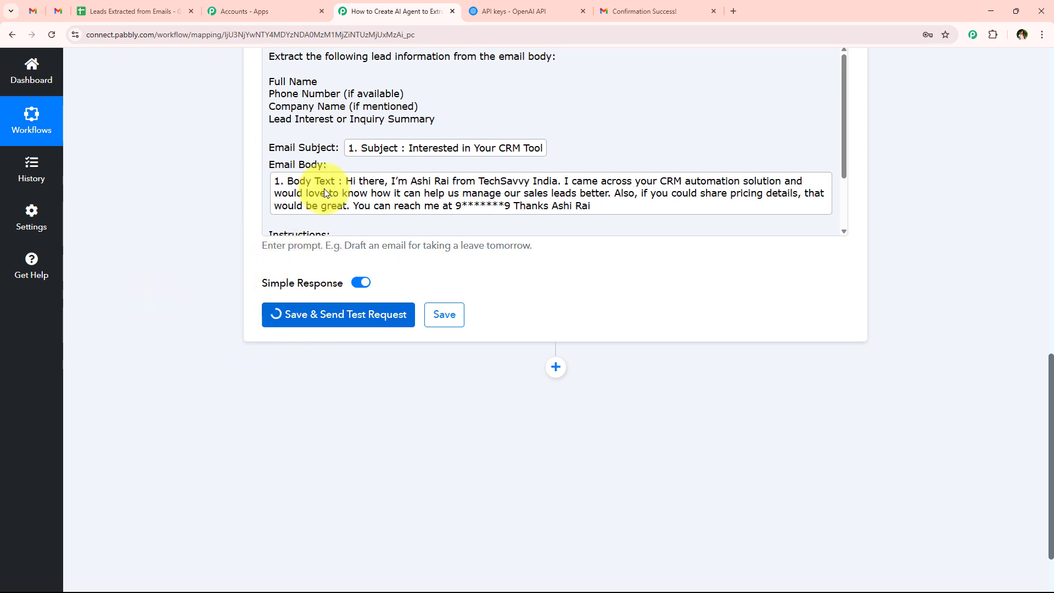
scroll(222, 311, down, 1)
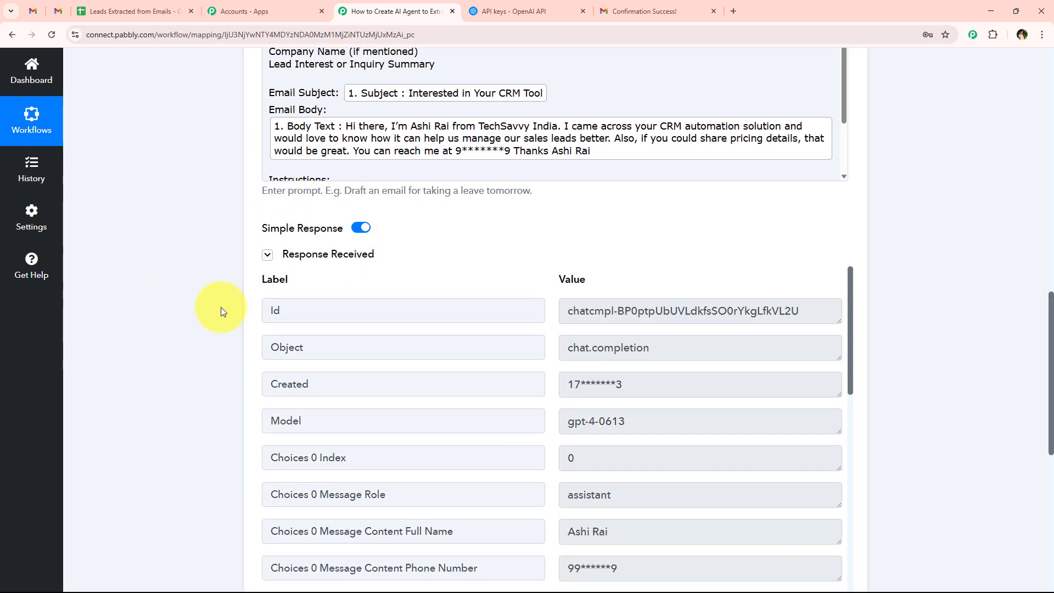
scroll(221, 309, down, 2)
scroll(490, 329, down, 3)
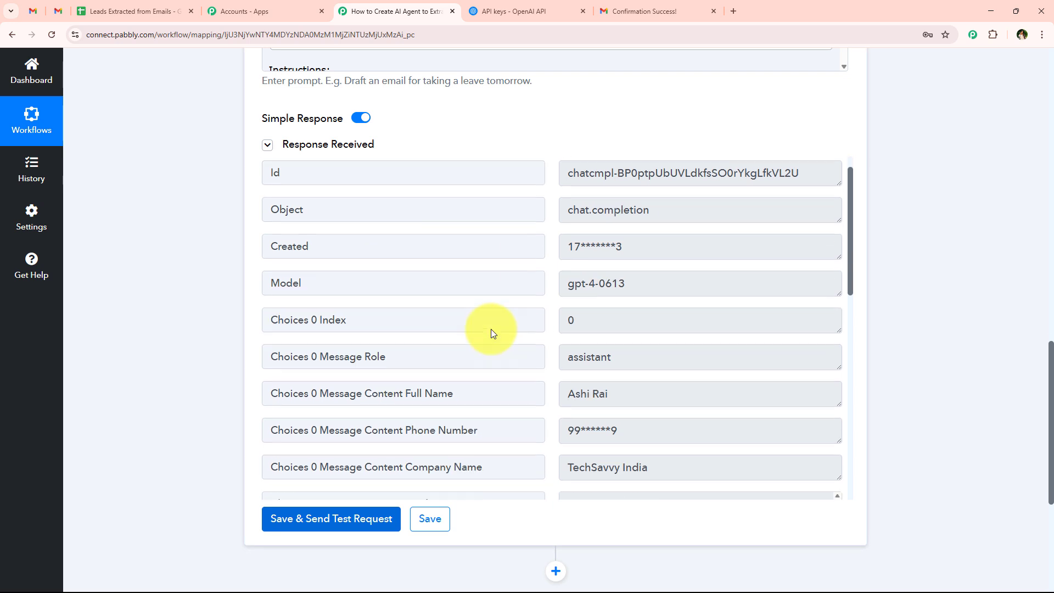
scroll(459, 351, up, 2)
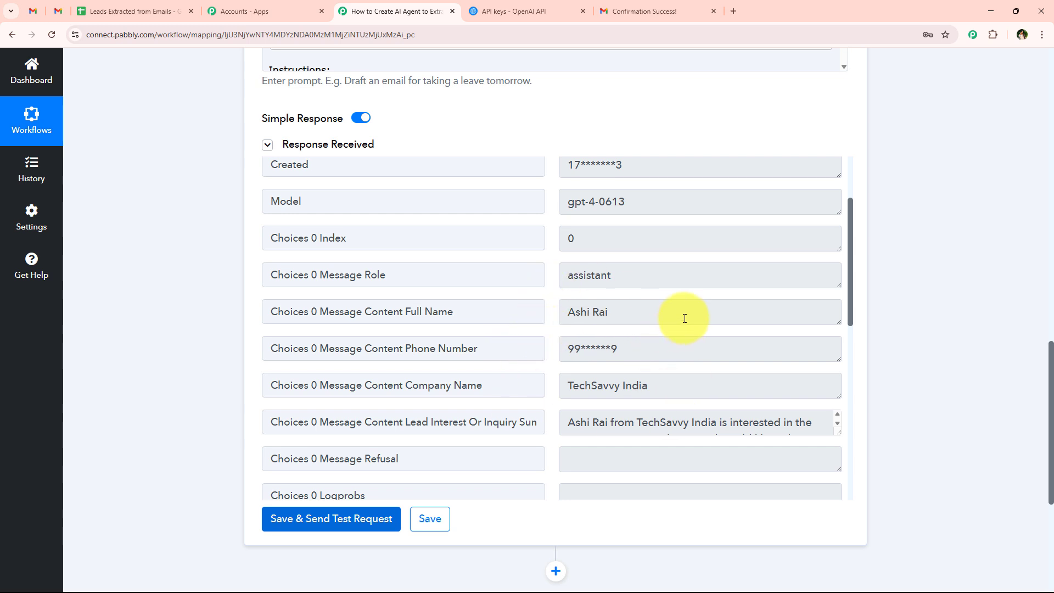
Step: Inspect the extracted full name and phone number, and enlarge the inquiry summary to read it
drag(683, 316, 487, 315)
click(677, 354)
drag(677, 355, 535, 356)
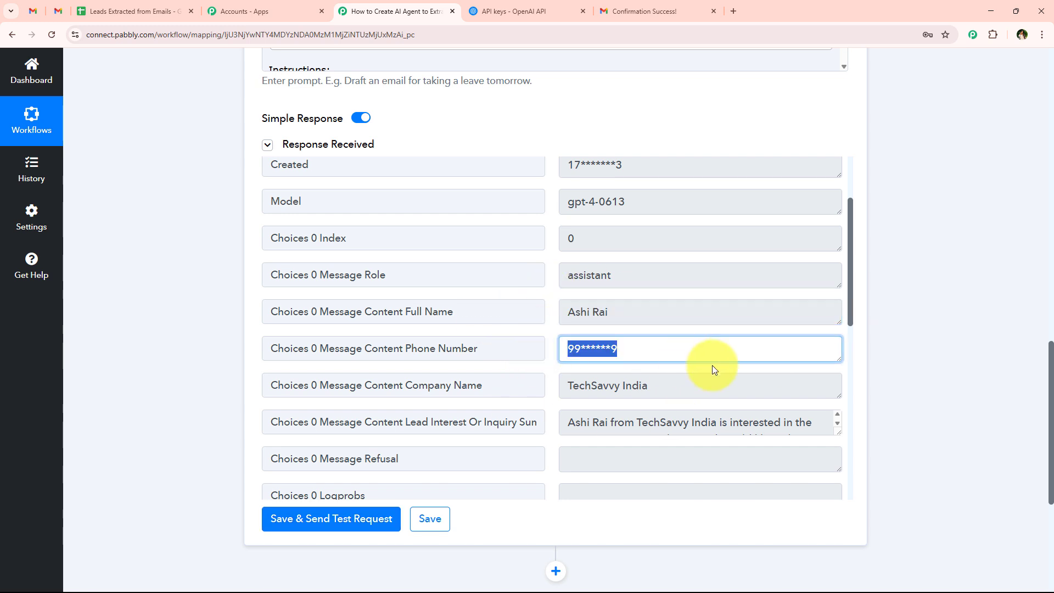
drag(764, 387, 478, 387)
scroll(848, 341, down, 2)
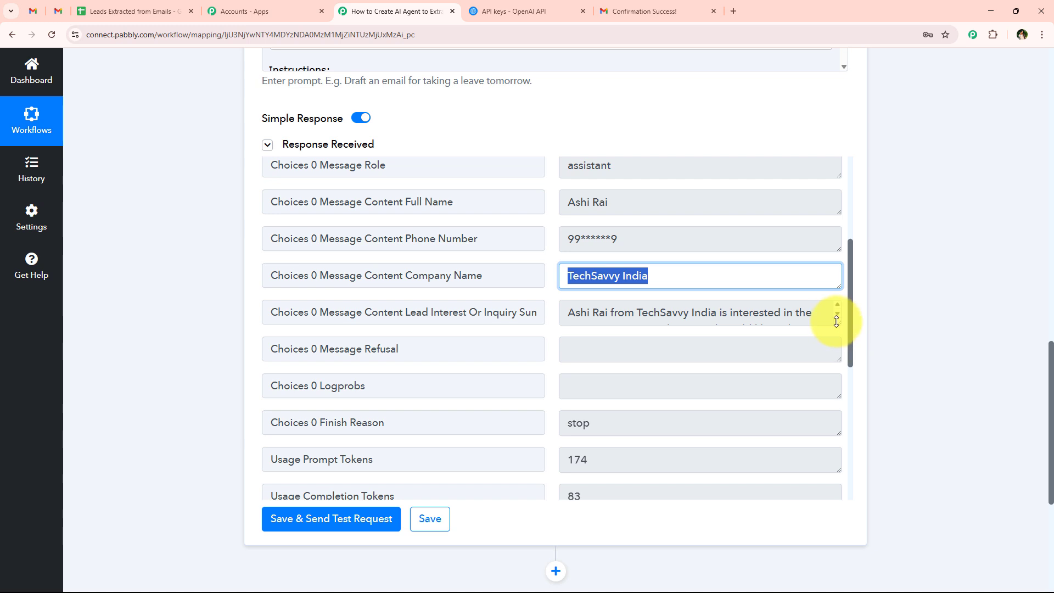
drag(836, 321, 833, 407)
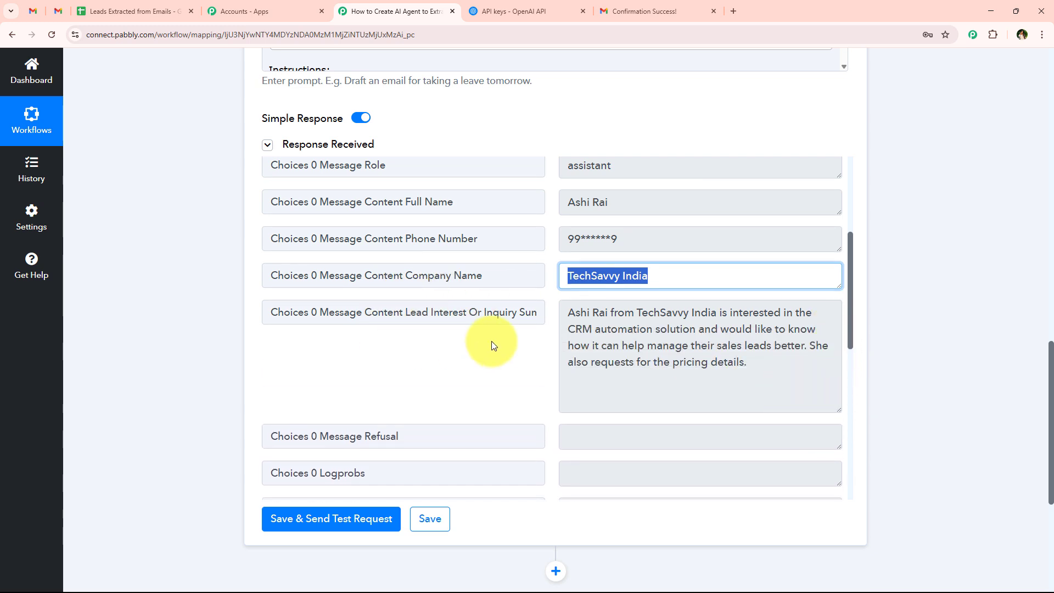
drag(791, 361, 521, 313)
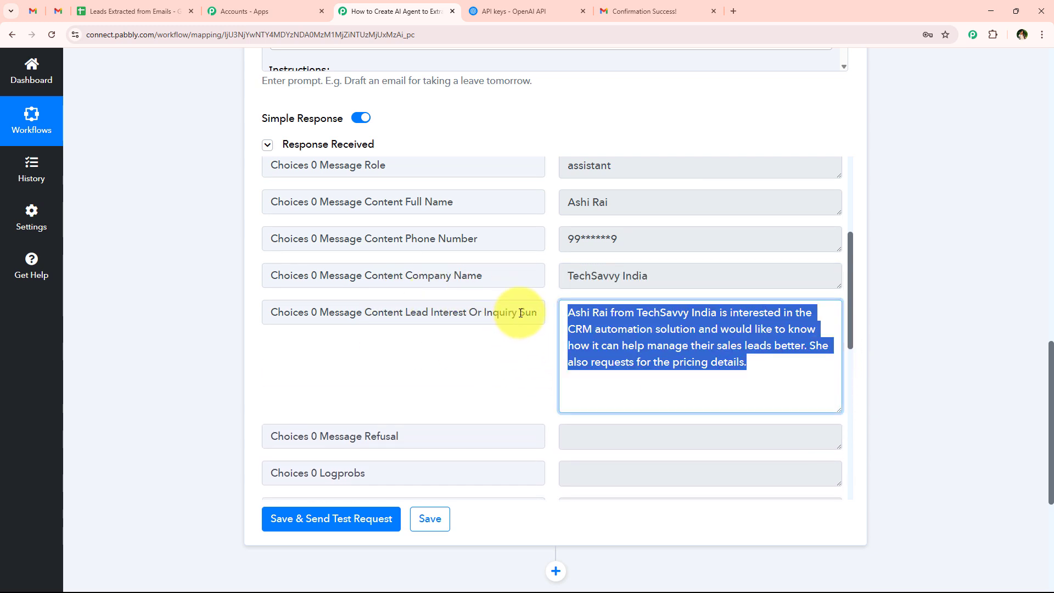
click(618, 319)
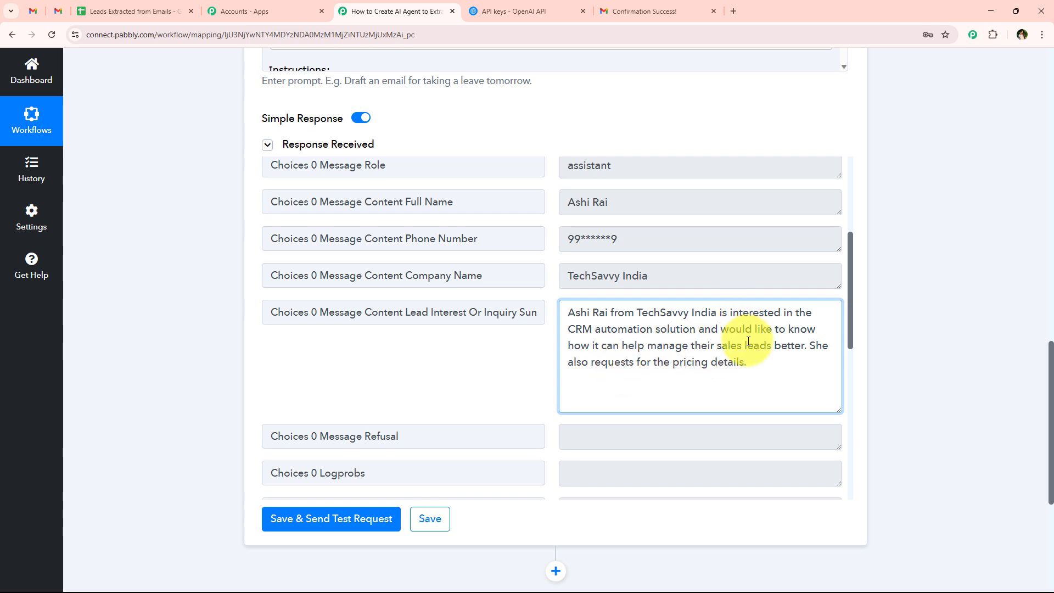
Step: Review the extracted full name, phone number, company name and inquiry summary once more
scroll(604, 384, up, 1)
drag(677, 260, 549, 265)
drag(662, 297, 450, 299)
drag(632, 330, 472, 334)
drag(760, 430, 352, 378)
click(346, 369)
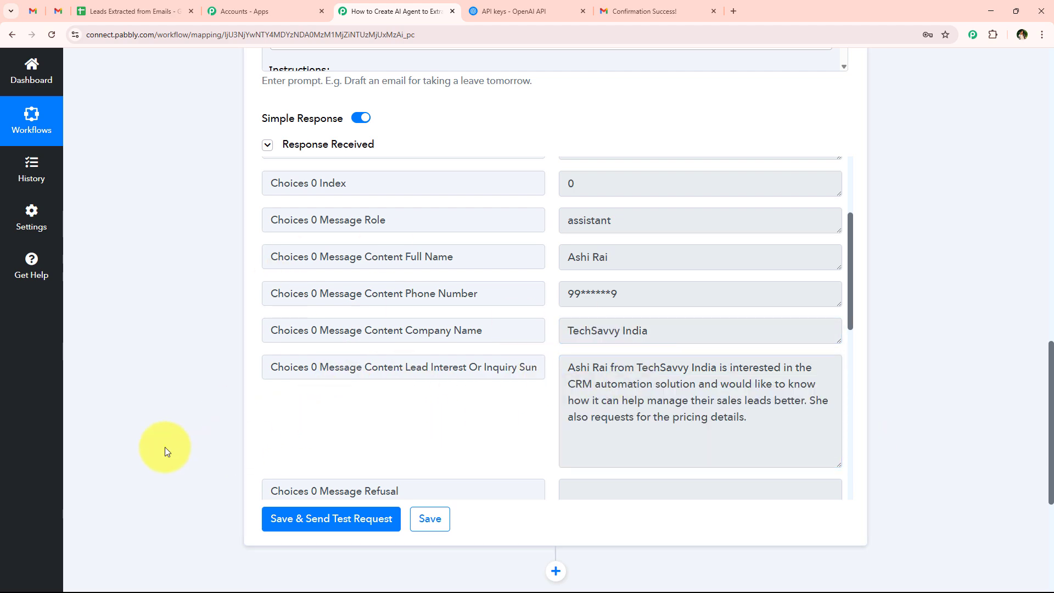
scroll(165, 446, up, 15)
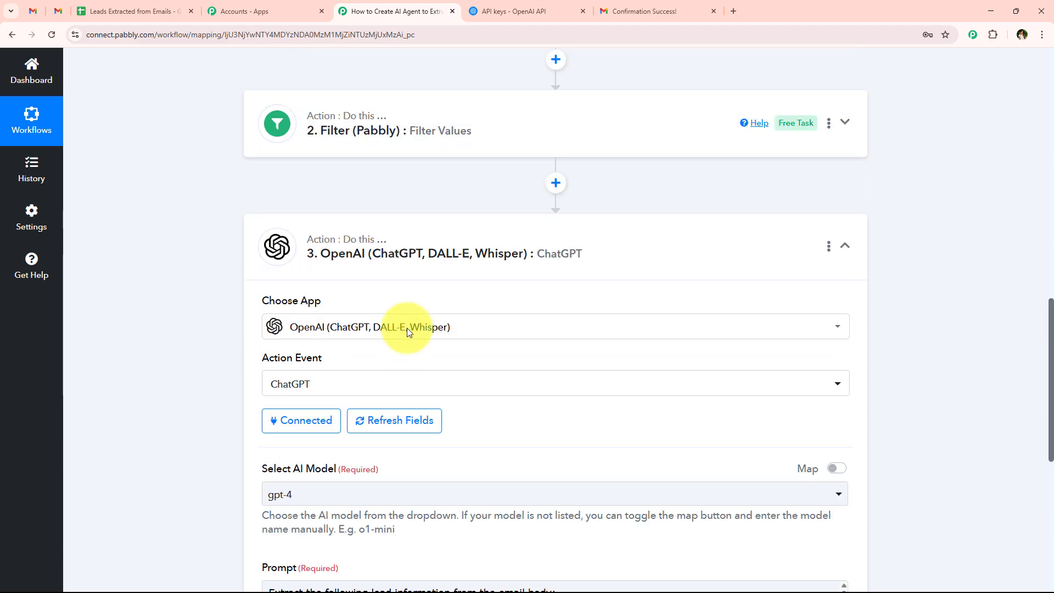
Step: Collapse the OpenAI ChatGPT step and glance at the Leads Extracted from Emails spreadsheet
click(271, 251)
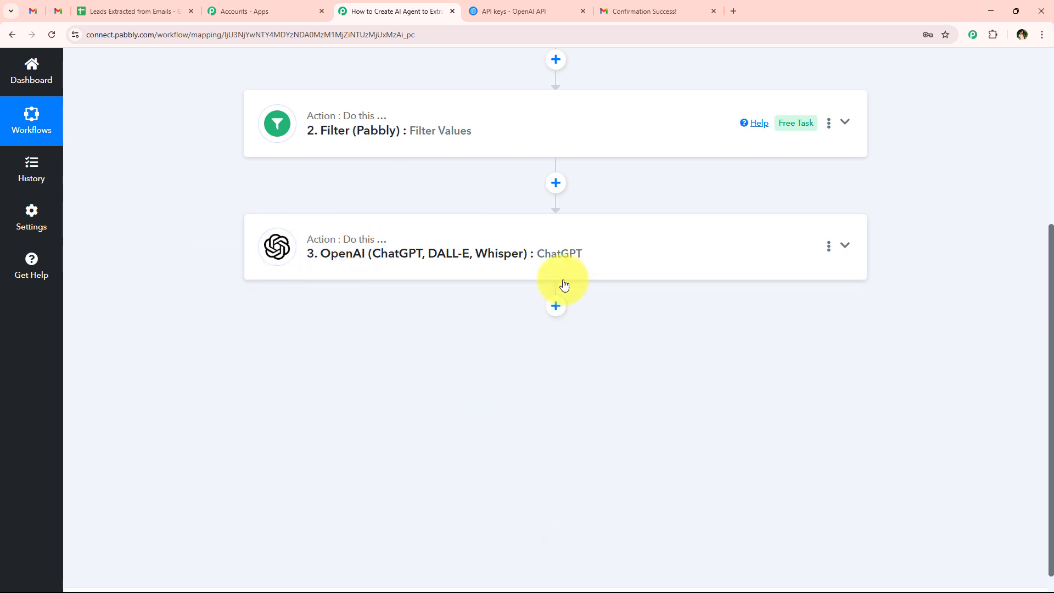
click(132, 11)
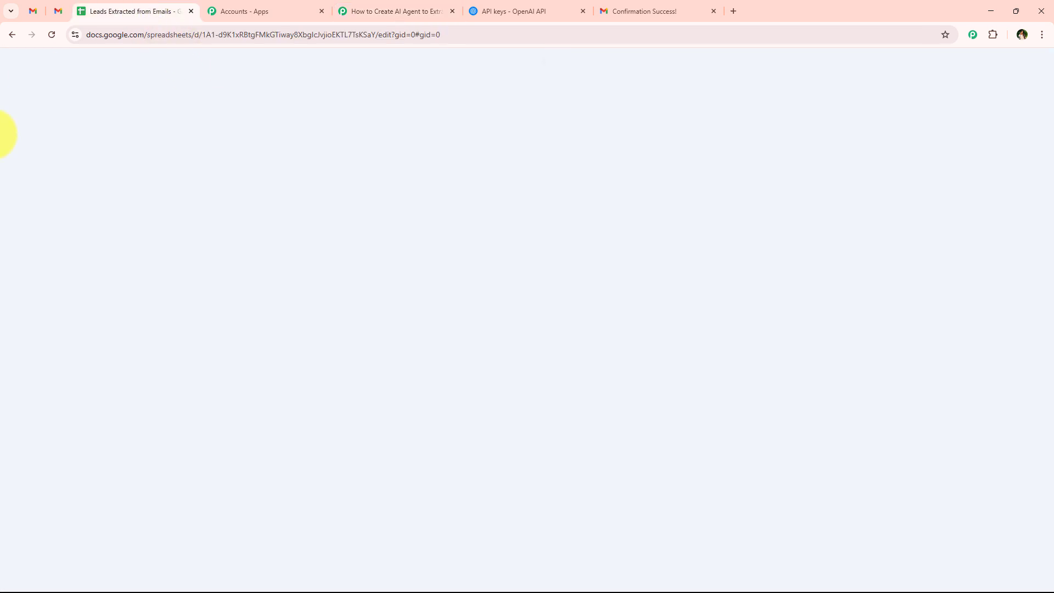
click(397, 11)
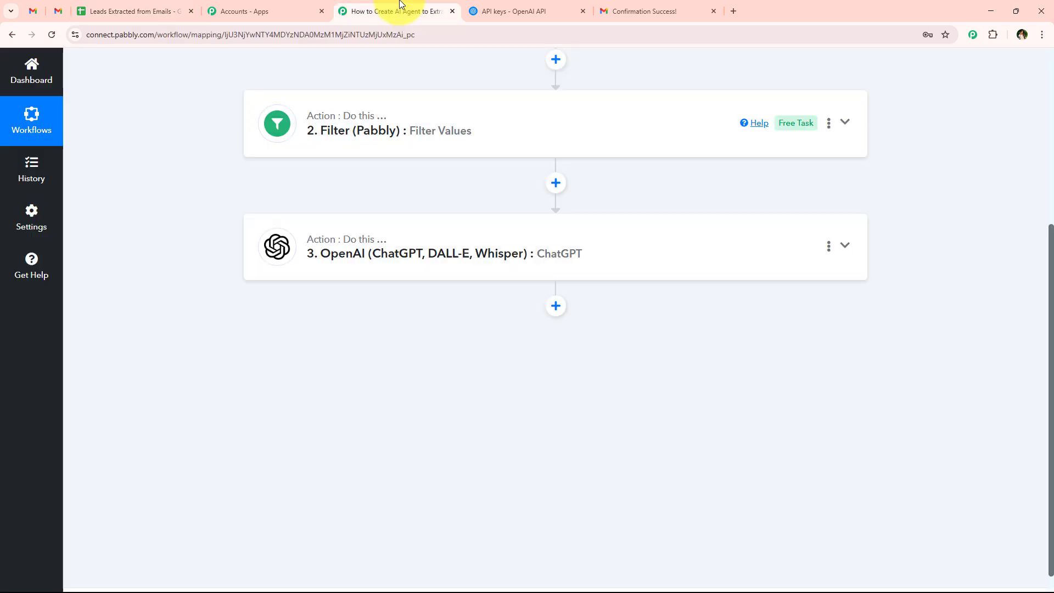
Step: Add a Google Sheets step after ChatGPT with the Add New Row action event and start connecting it
click(554, 307)
scroll(522, 315, down, 3)
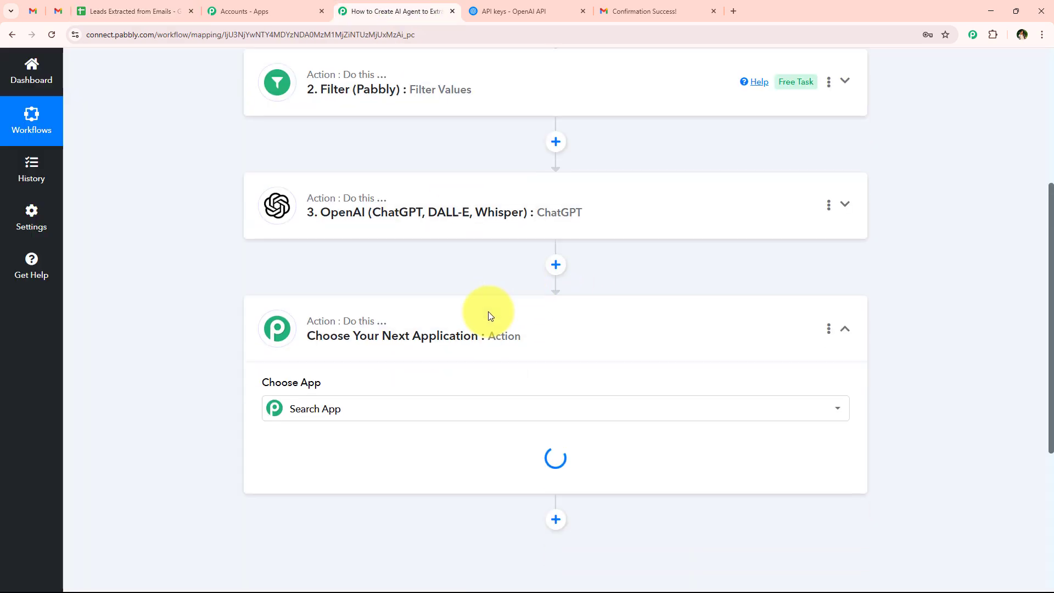
click(335, 277)
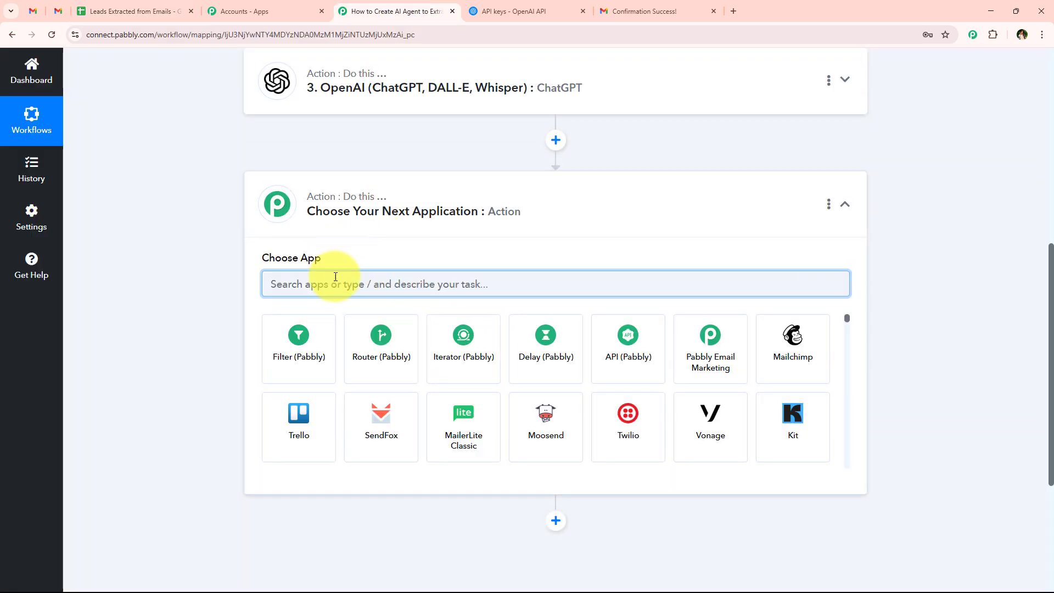
text(Go)
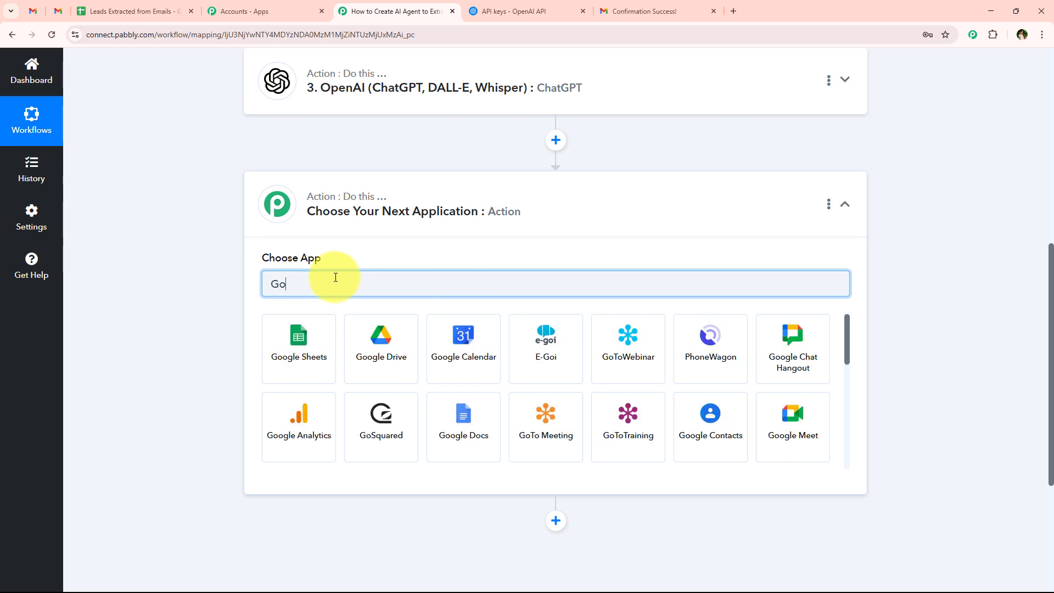
text(ogle Sheets)
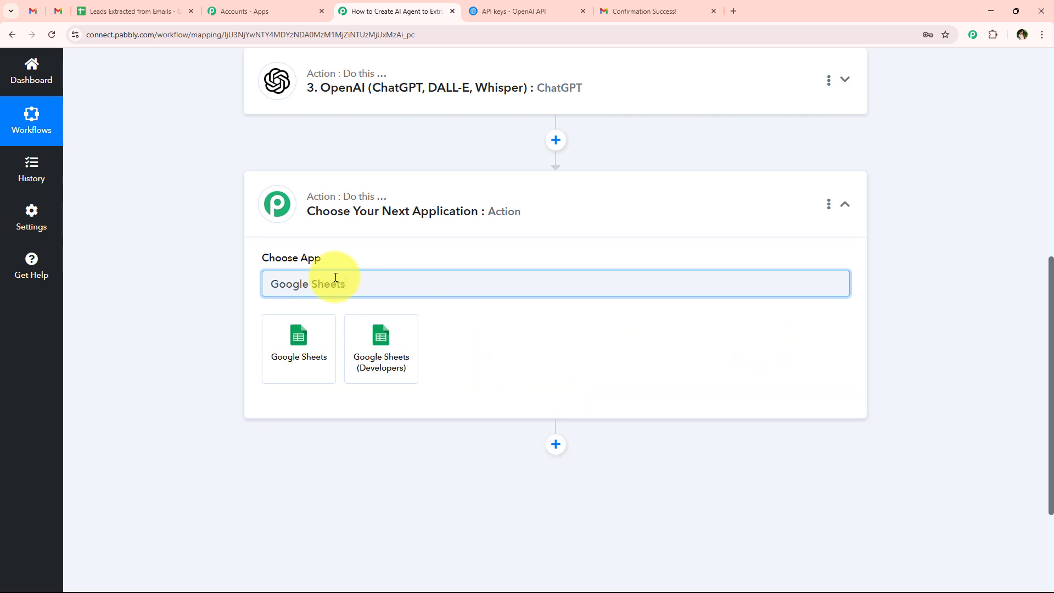
click(301, 332)
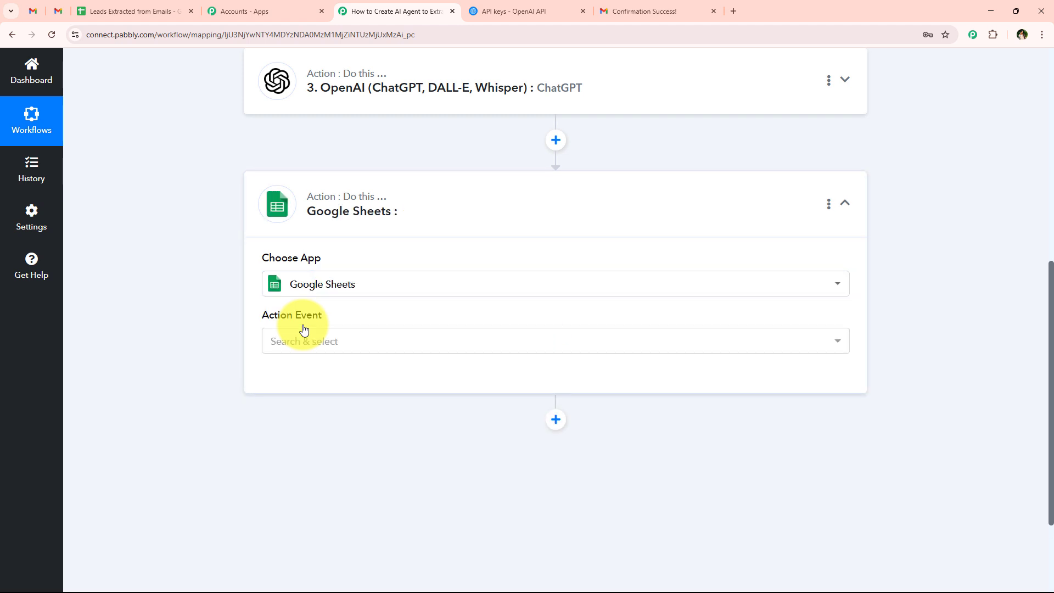
click(325, 341)
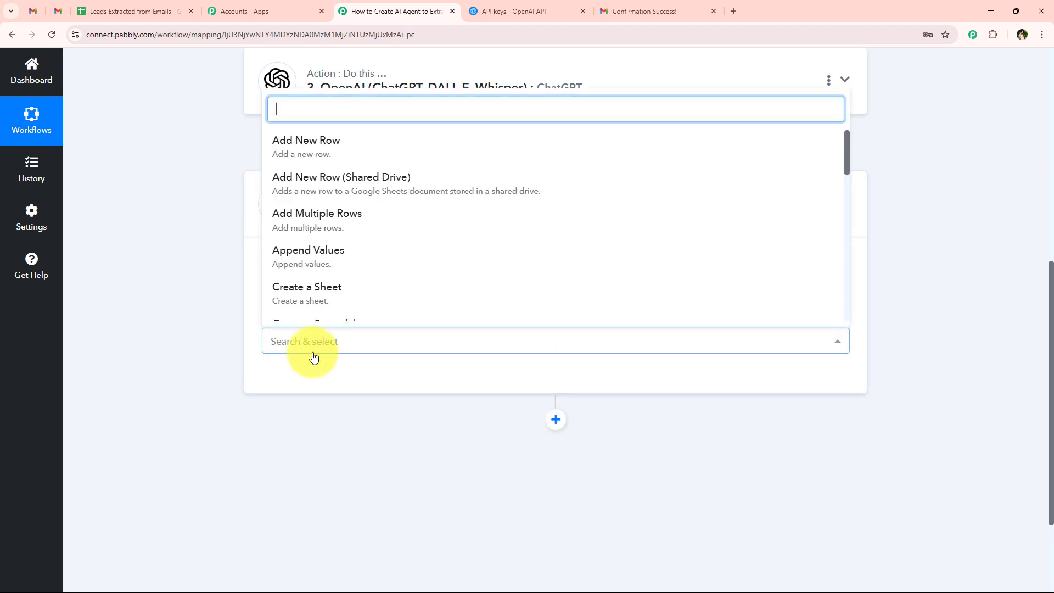
click(295, 154)
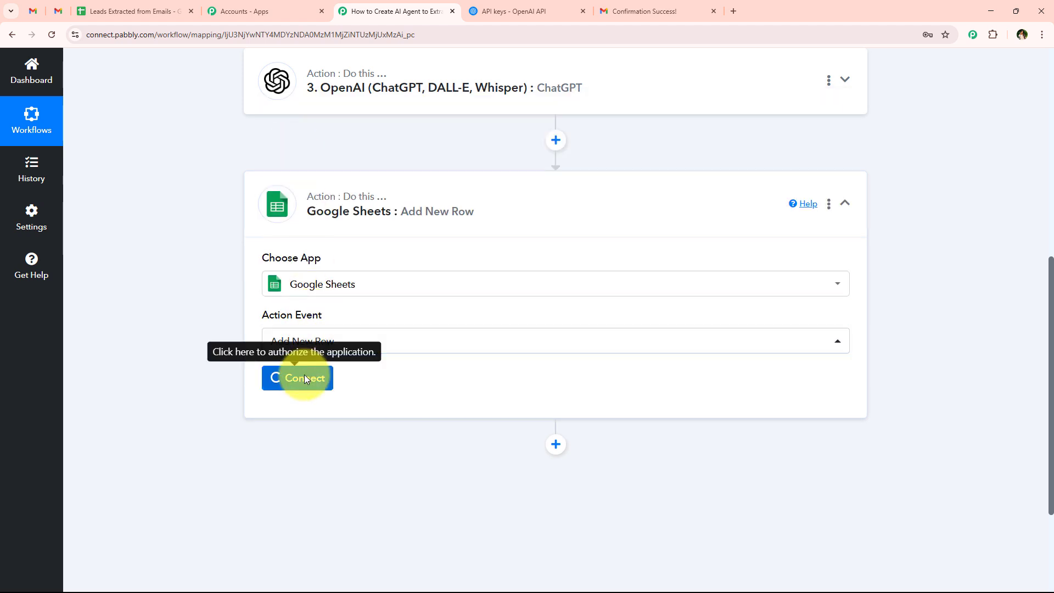
click(301, 377)
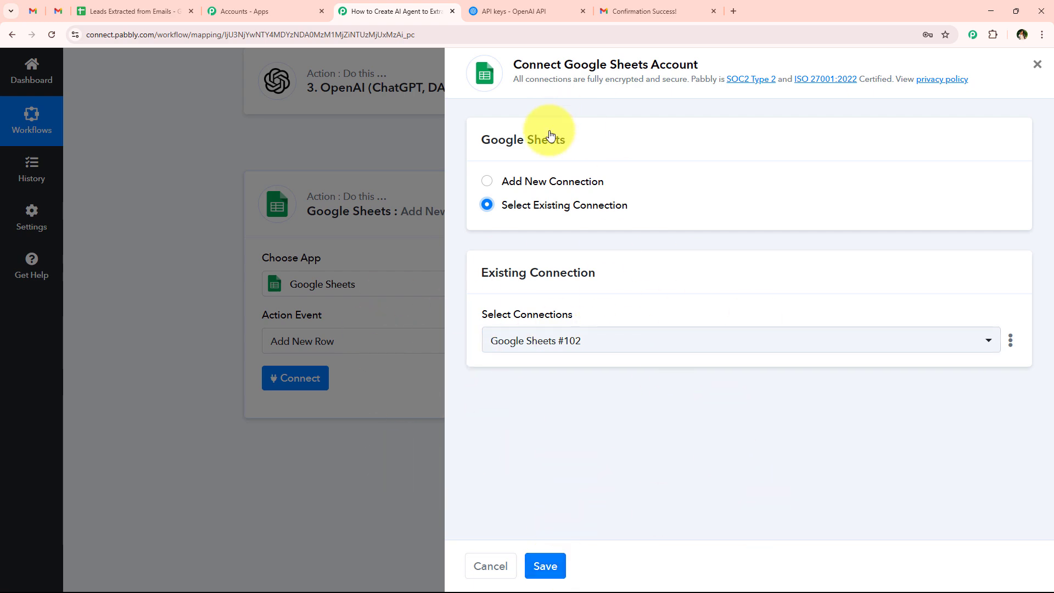
Step: Create new connection Google Sheets #103 by authorizing a Google account
click(556, 184)
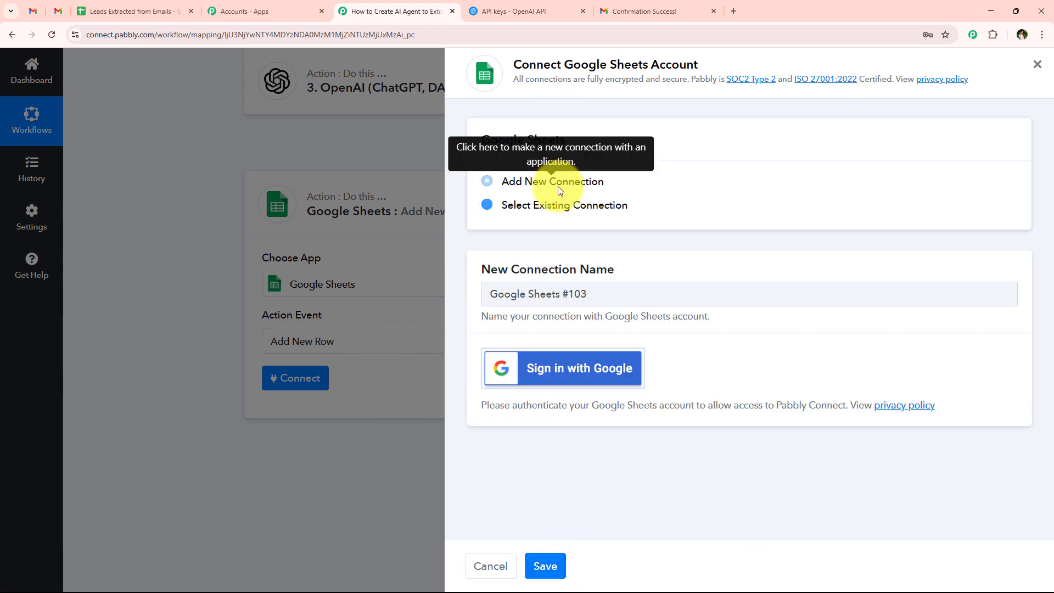
click(563, 368)
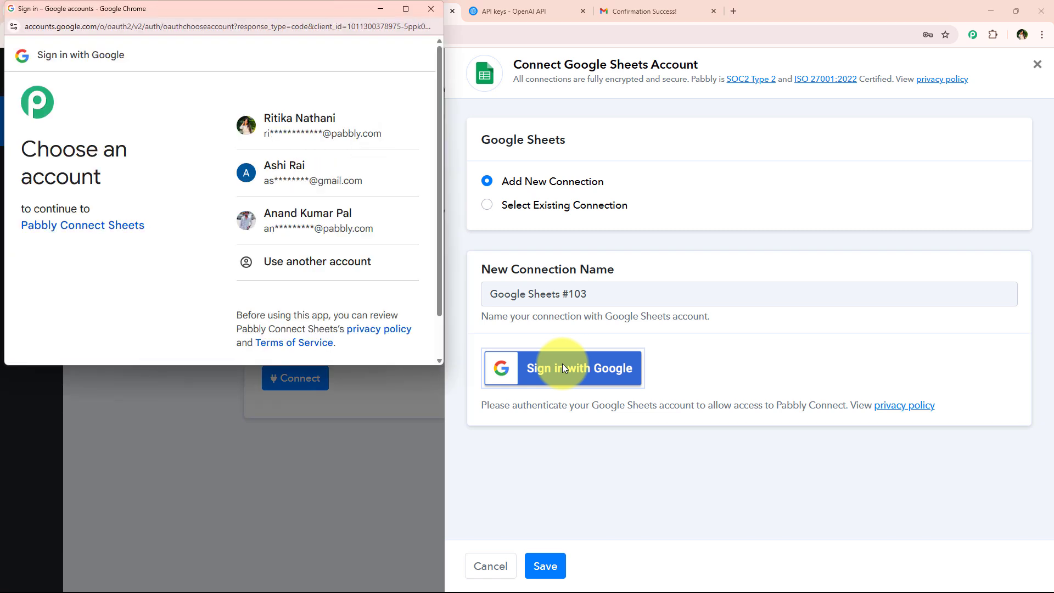
click(275, 120)
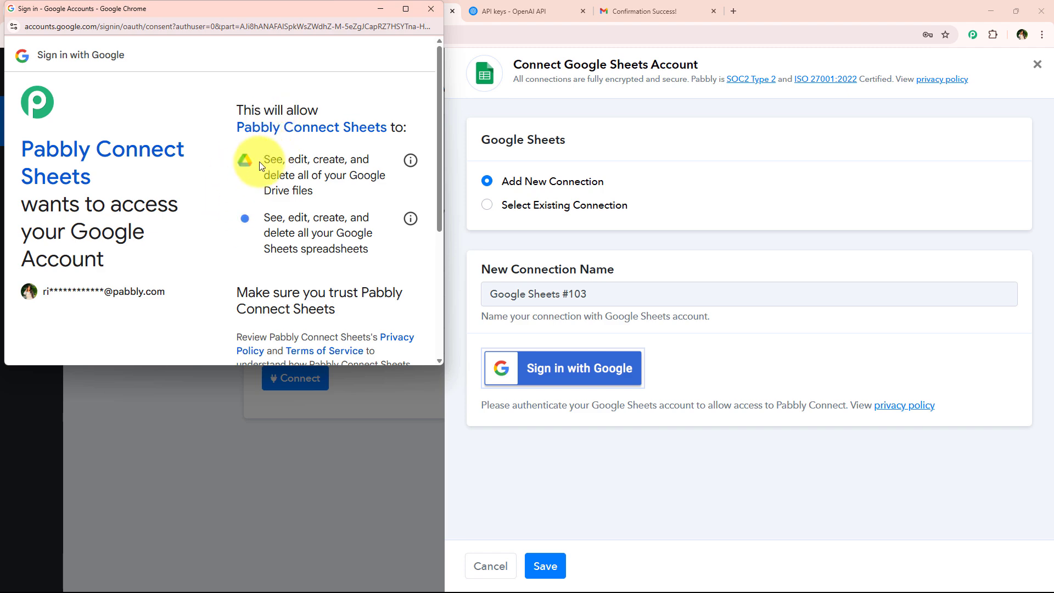
drag(259, 165, 368, 244)
scroll(365, 243, down, 4)
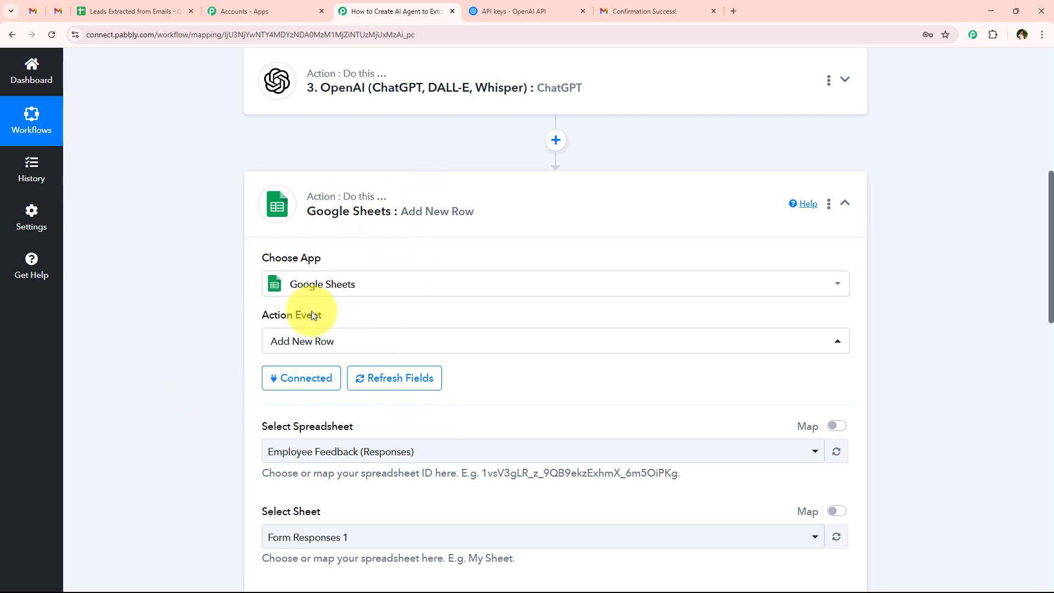
Step: Target Sheet1 of the Leads Extracted from Emails spreadsheet, after checking its column headers
scroll(215, 384, down, 3)
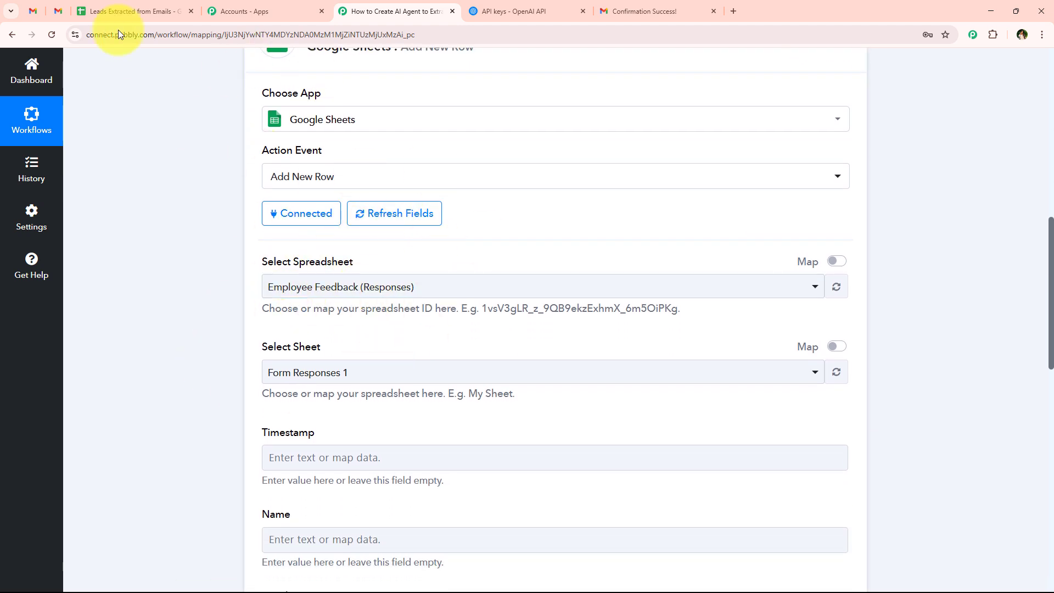
click(93, 9)
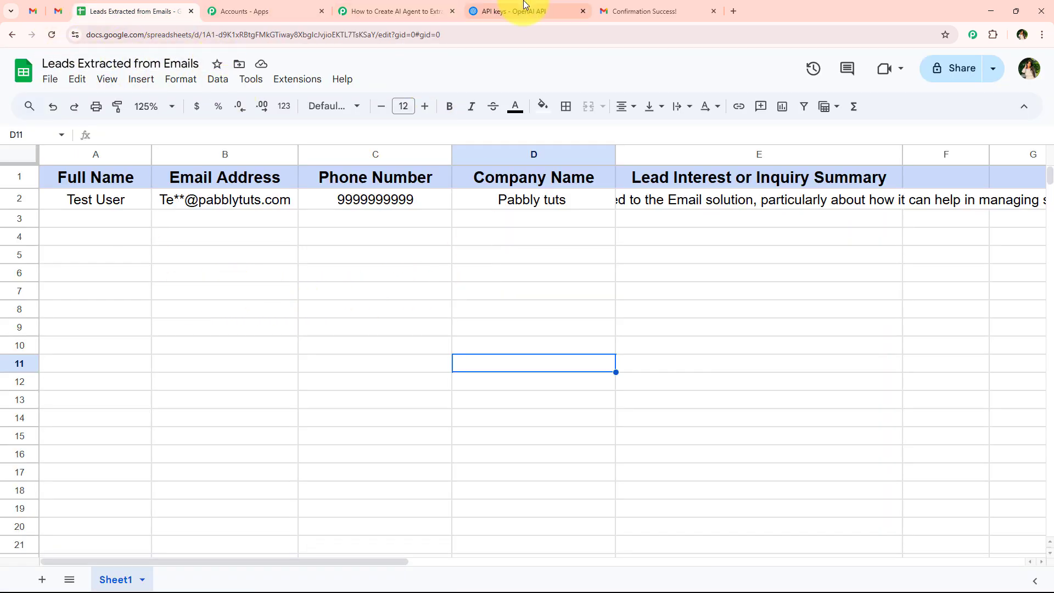
click(407, 9)
click(308, 283)
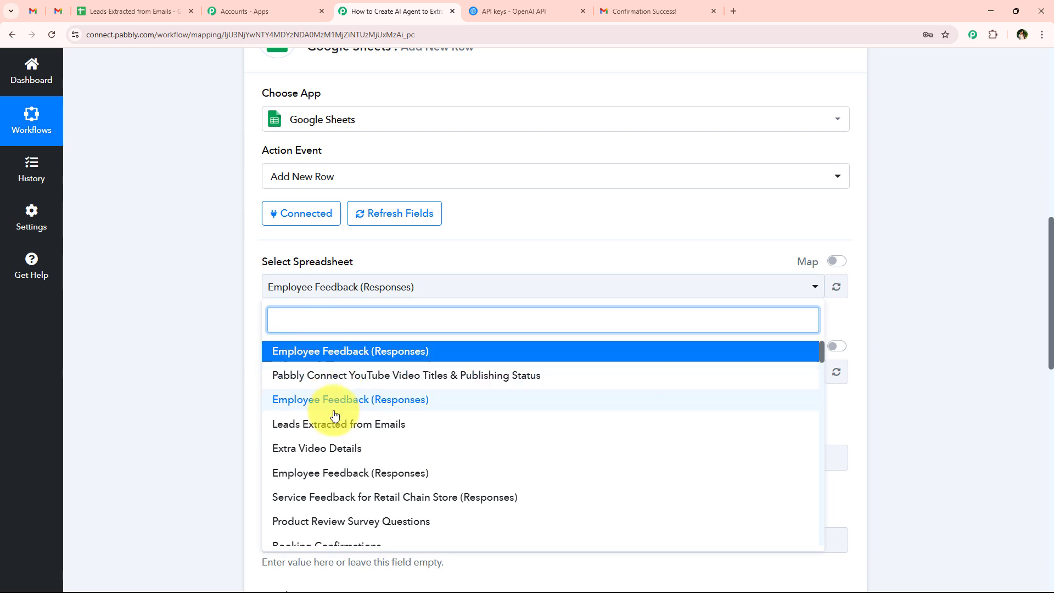
click(436, 425)
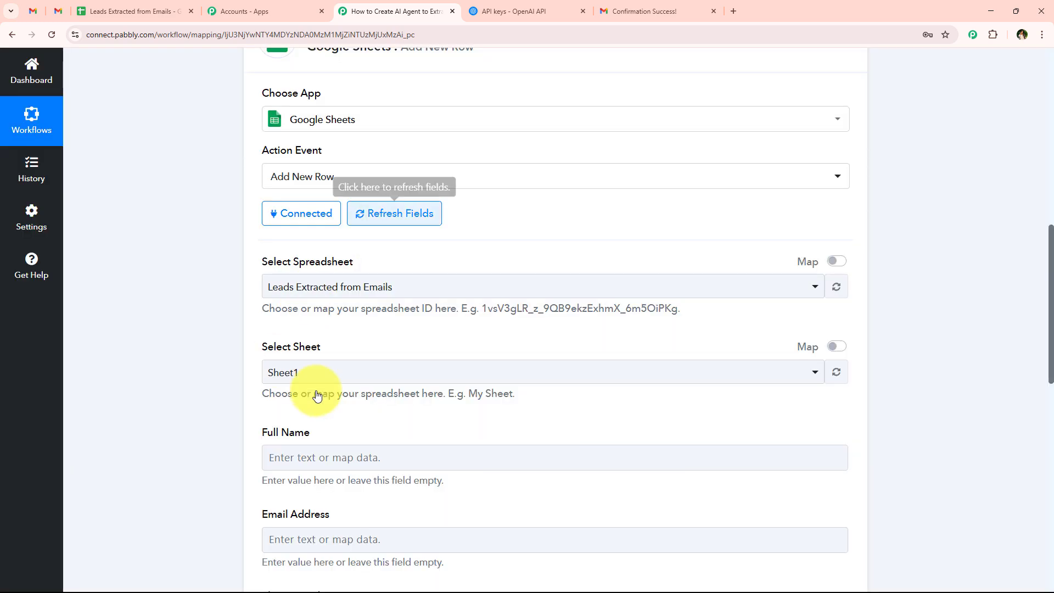
scroll(326, 304, down, 1)
click(103, 5)
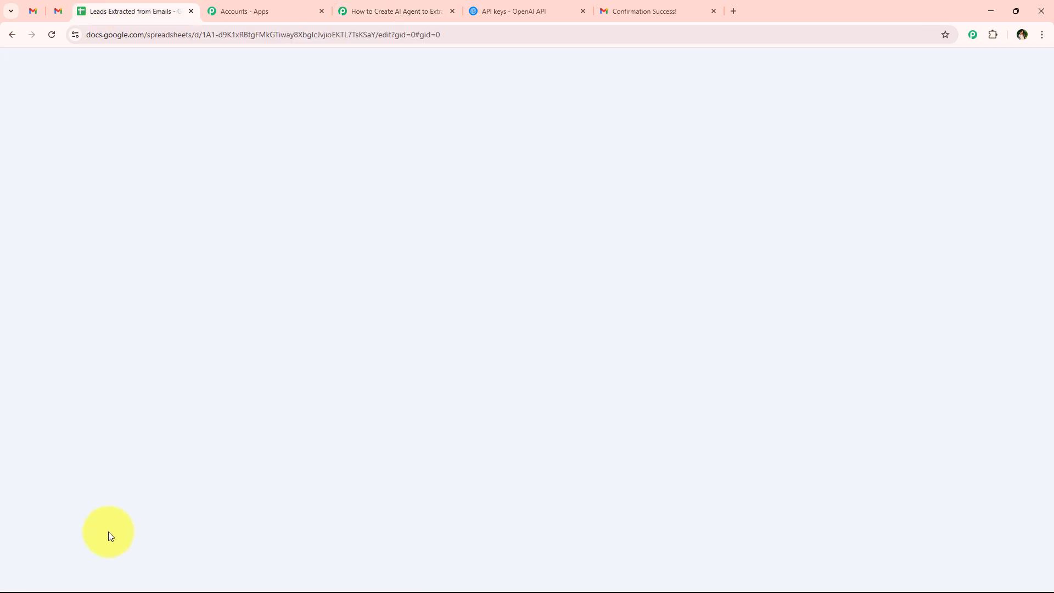
click(385, 11)
click(315, 327)
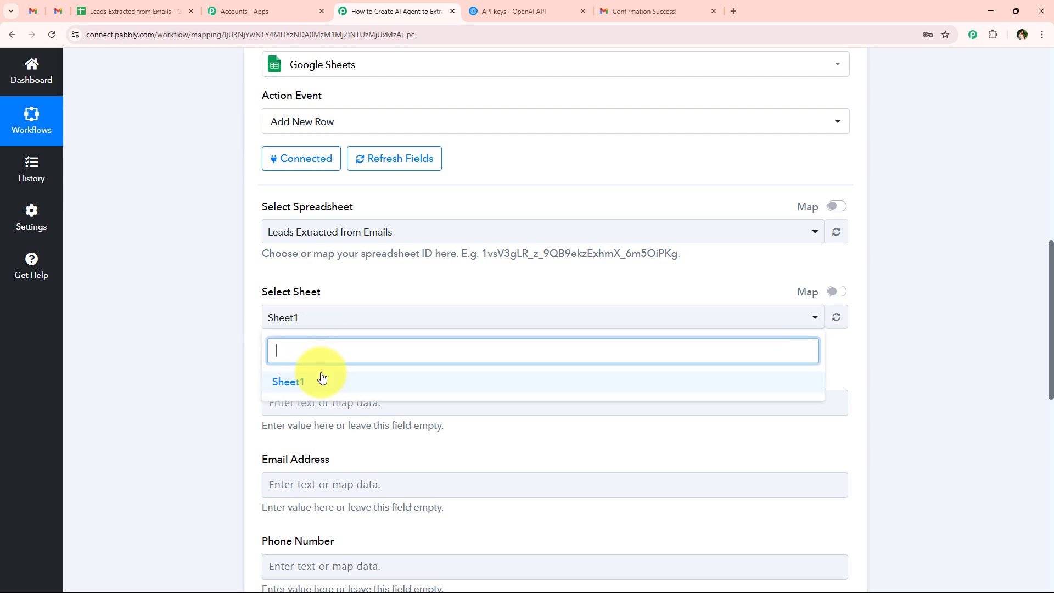
click(322, 376)
Step: Review the loaded Full Name, Email Address, Phone, Company and Inquiry Summary column fields
scroll(235, 327, down, 3)
scroll(235, 327, down, 1)
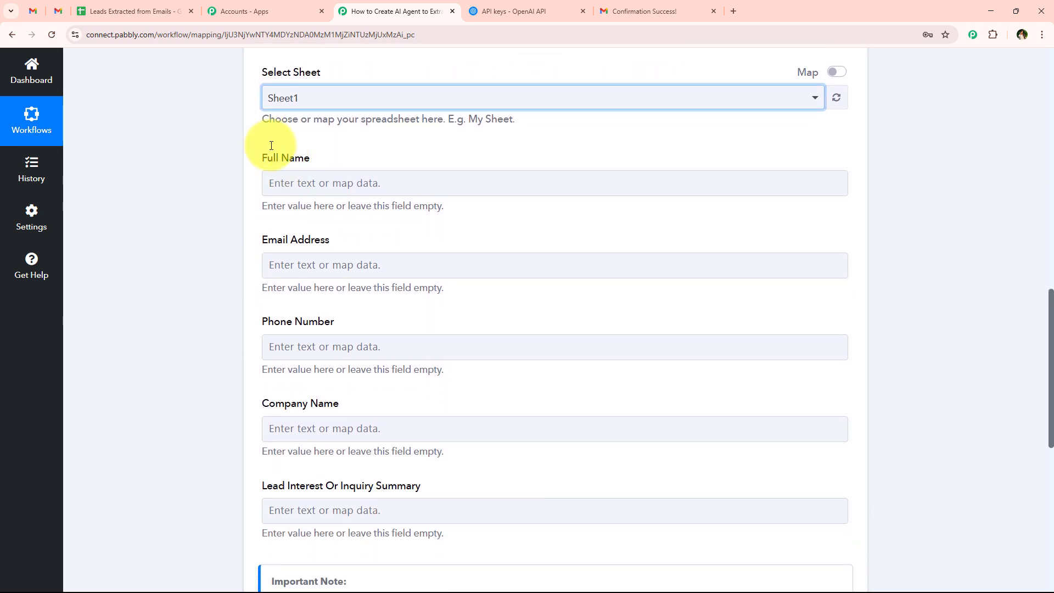
drag(261, 158, 449, 158)
drag(256, 240, 336, 240)
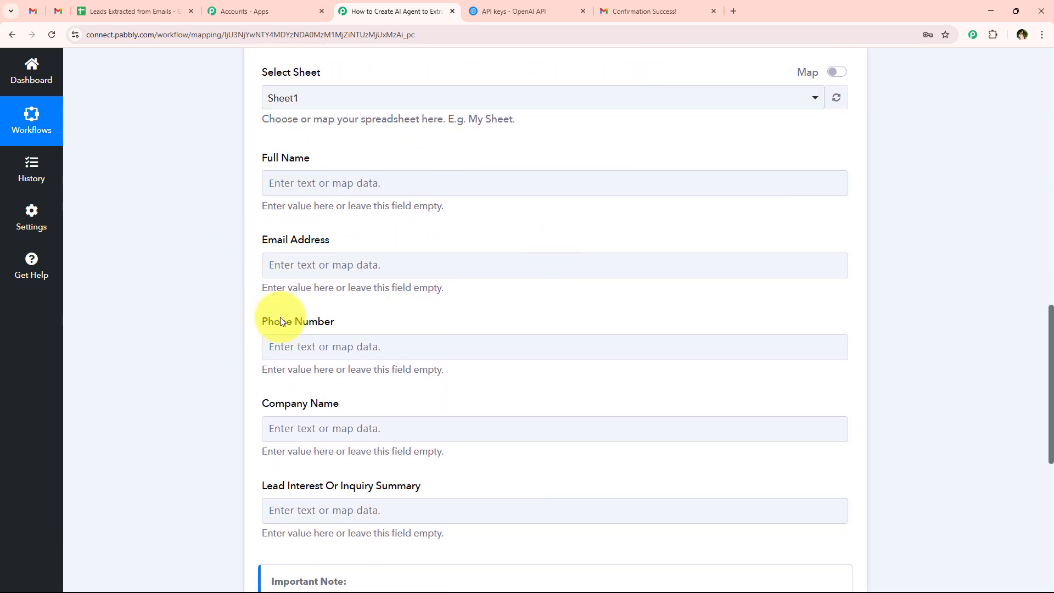
drag(260, 321, 337, 322)
drag(259, 404, 375, 396)
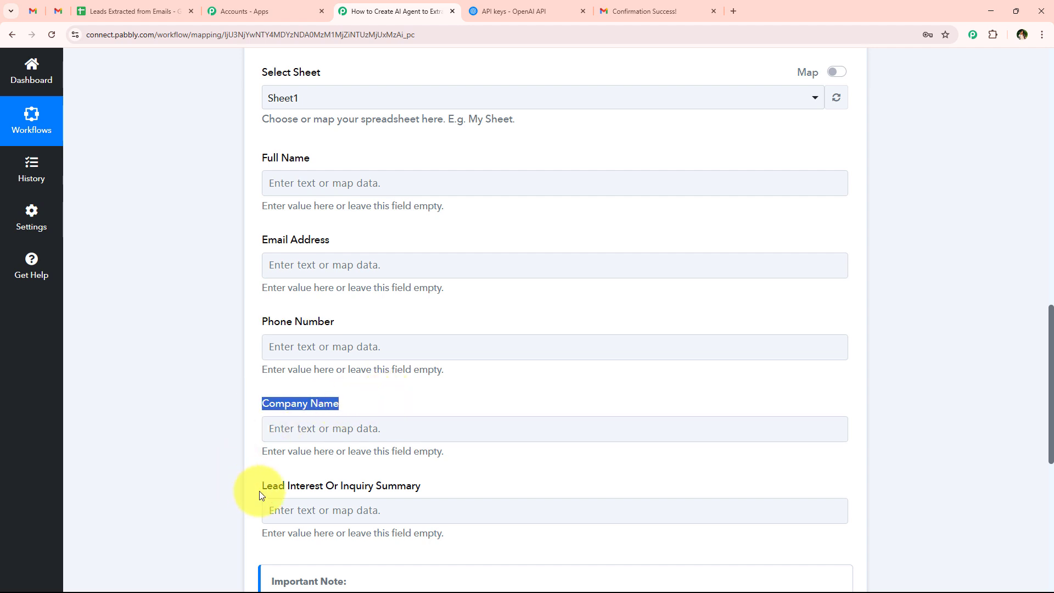
drag(261, 489, 297, 487)
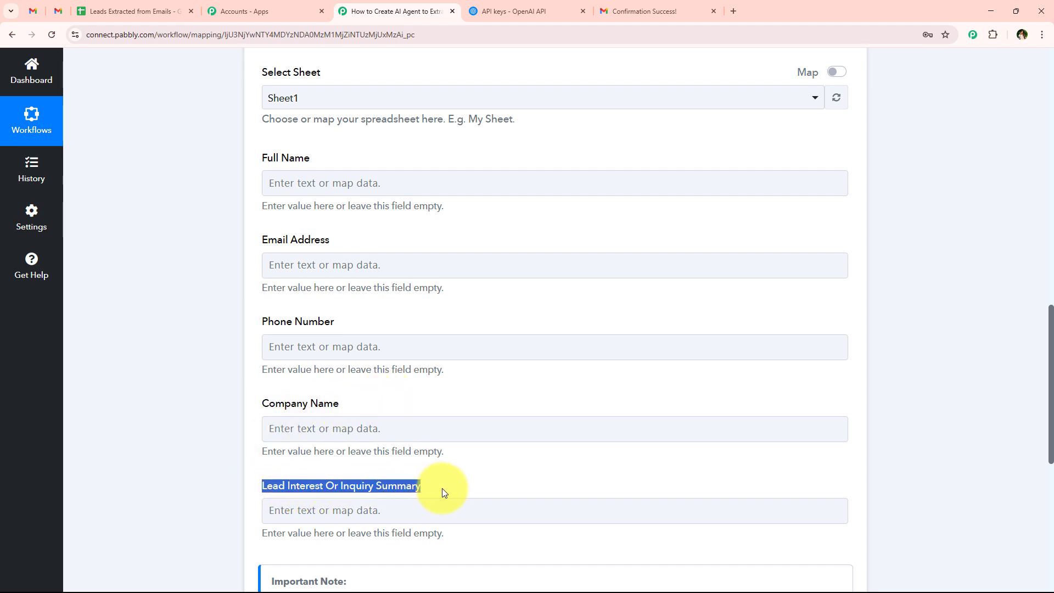
click(162, 318)
scroll(335, 185, down, 1)
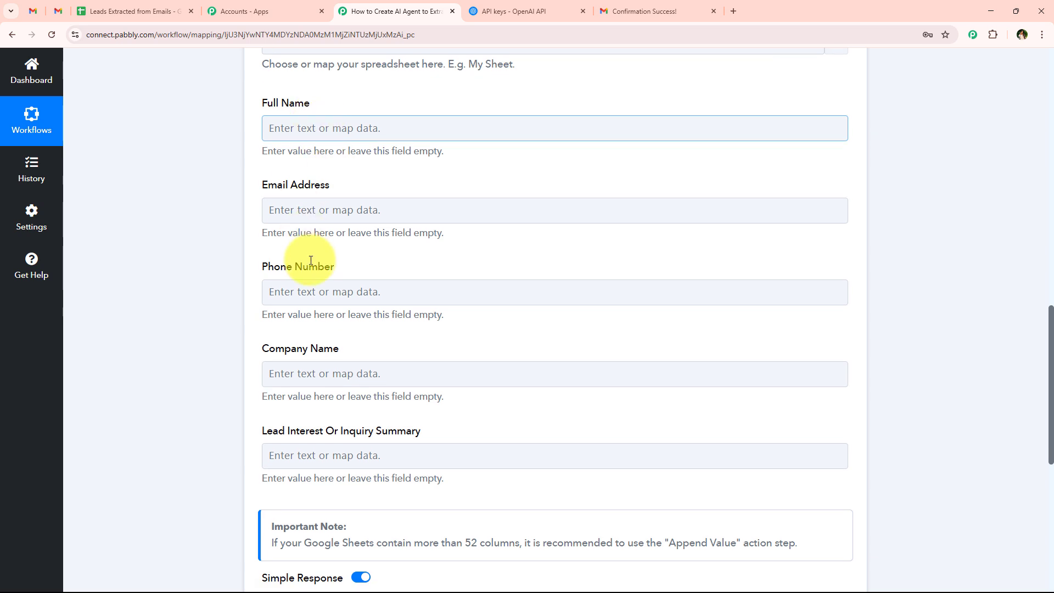
Step: Map Full Name to the ChatGPT-extracted full name from step 3 OpenAI
click(296, 134)
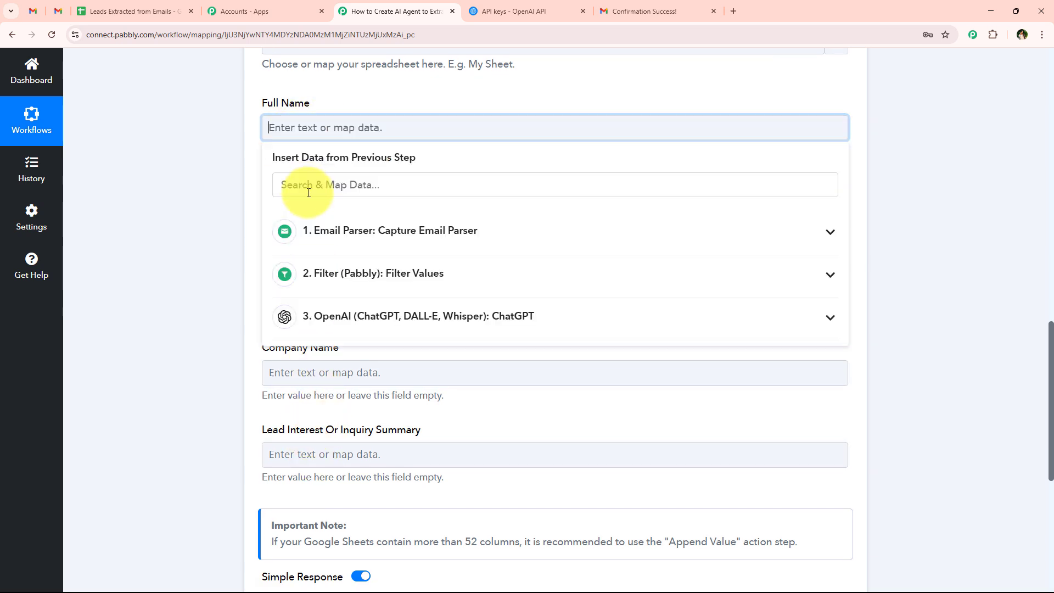
click(343, 90)
click(301, 128)
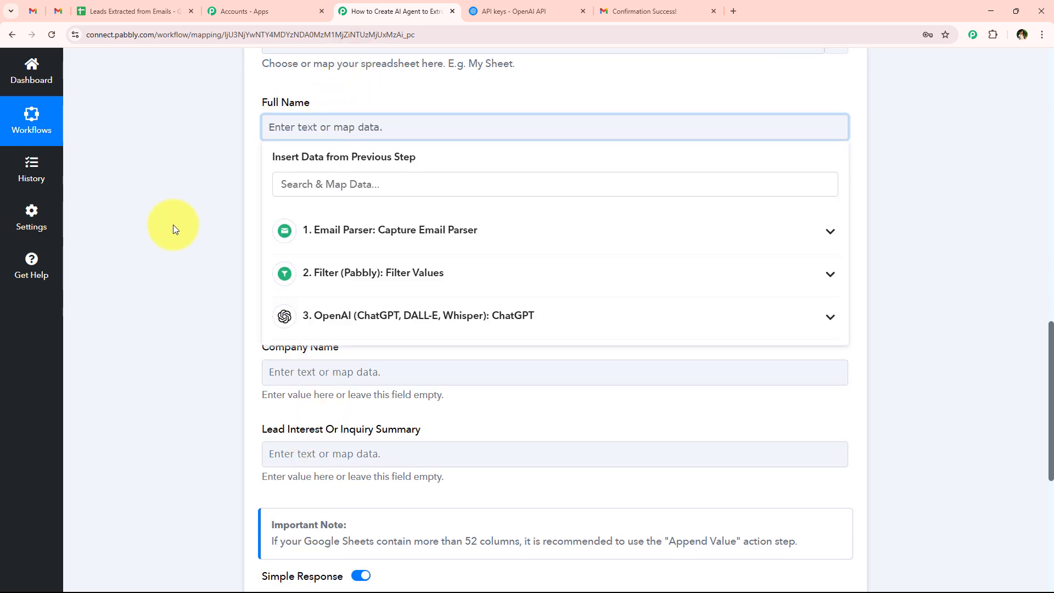
scroll(307, 247, down, 1)
click(288, 281)
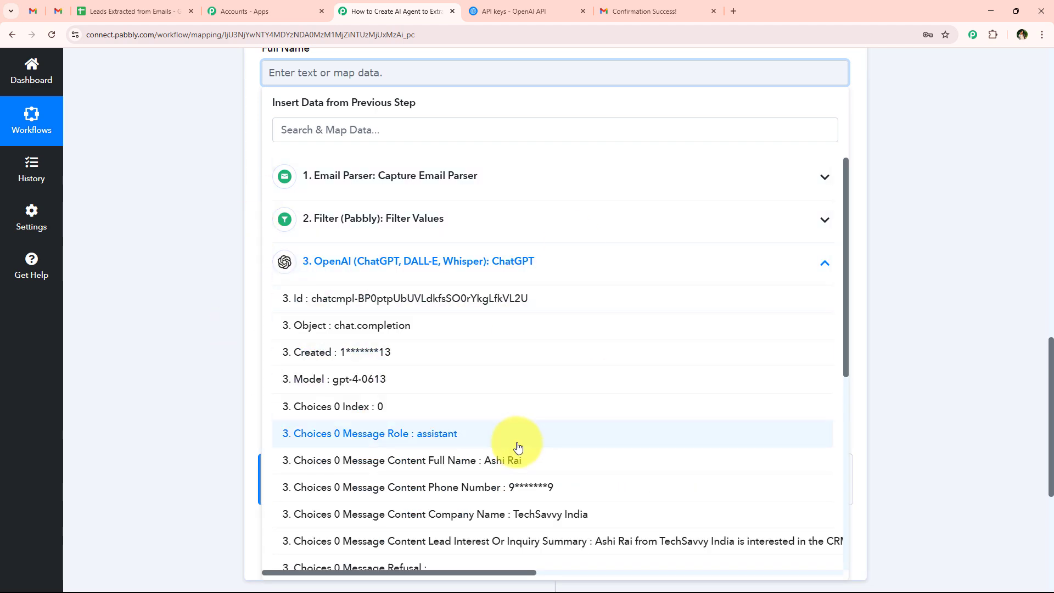
click(501, 457)
click(210, 203)
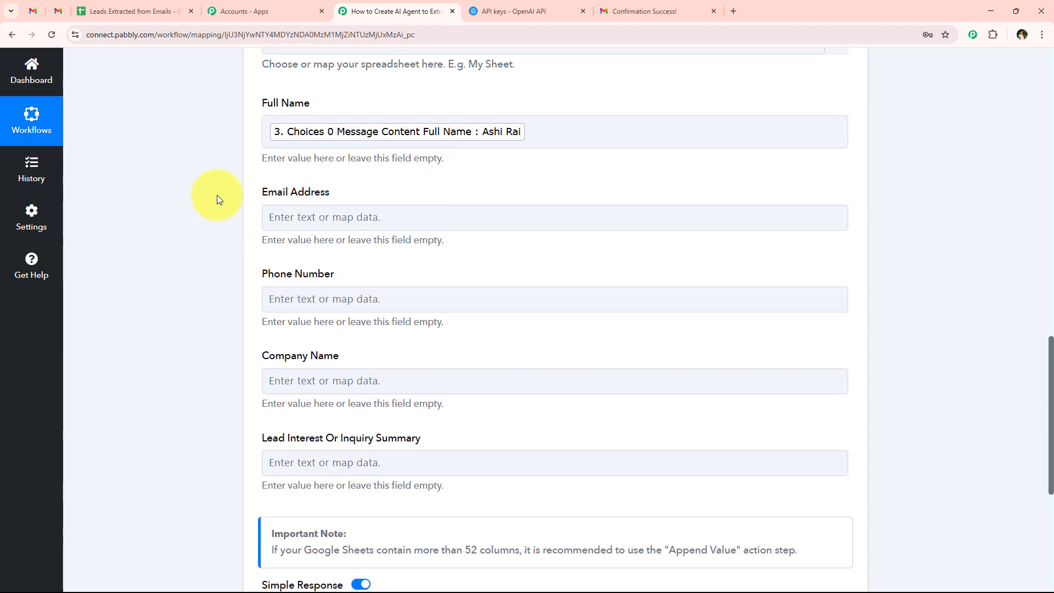
scroll(328, 173, down, 2)
Step: Map Email Address to the sender's 1. From 0 Address
click(332, 107)
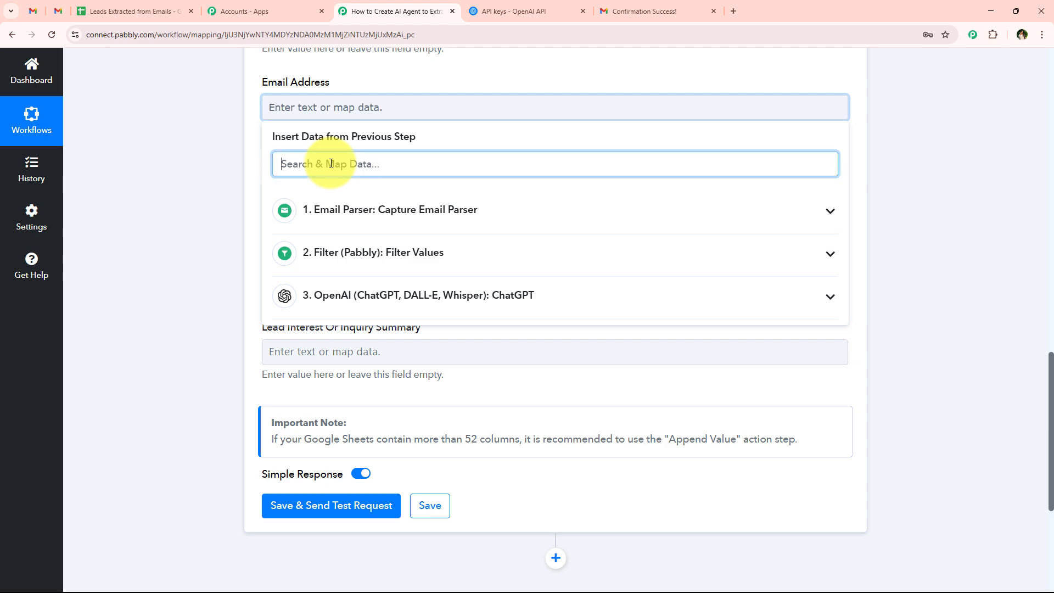
text(@)
scroll(435, 353, down, 5)
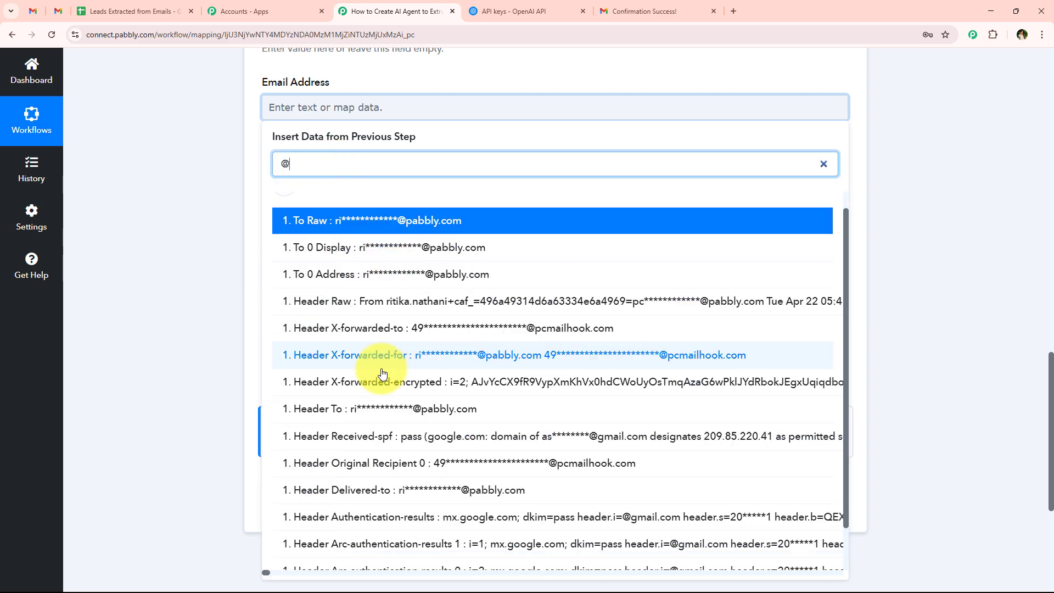
scroll(470, 405, up, 1)
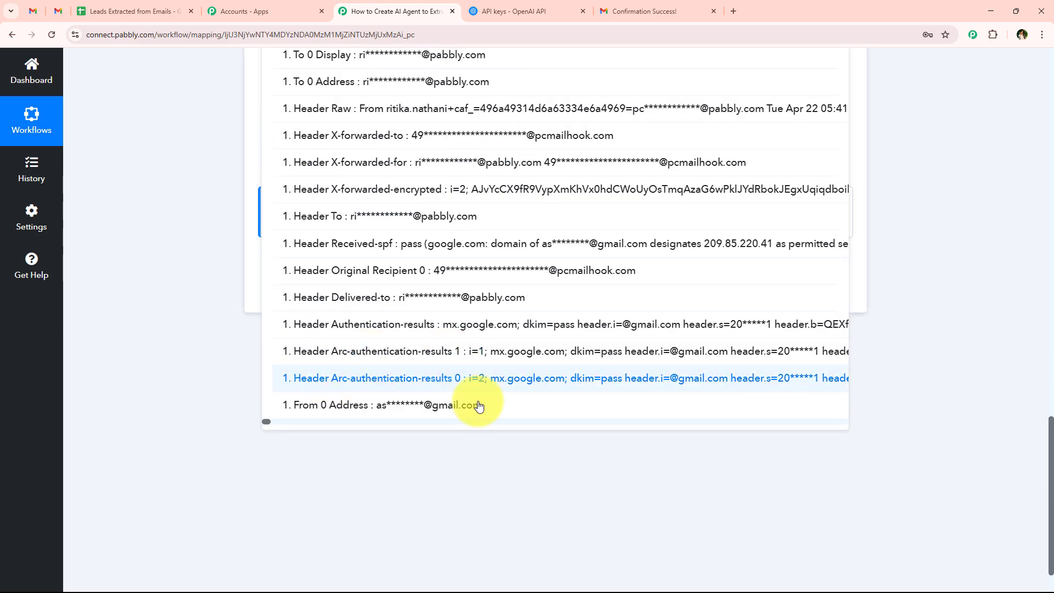
click(430, 410)
click(163, 240)
scroll(189, 257, up, 1)
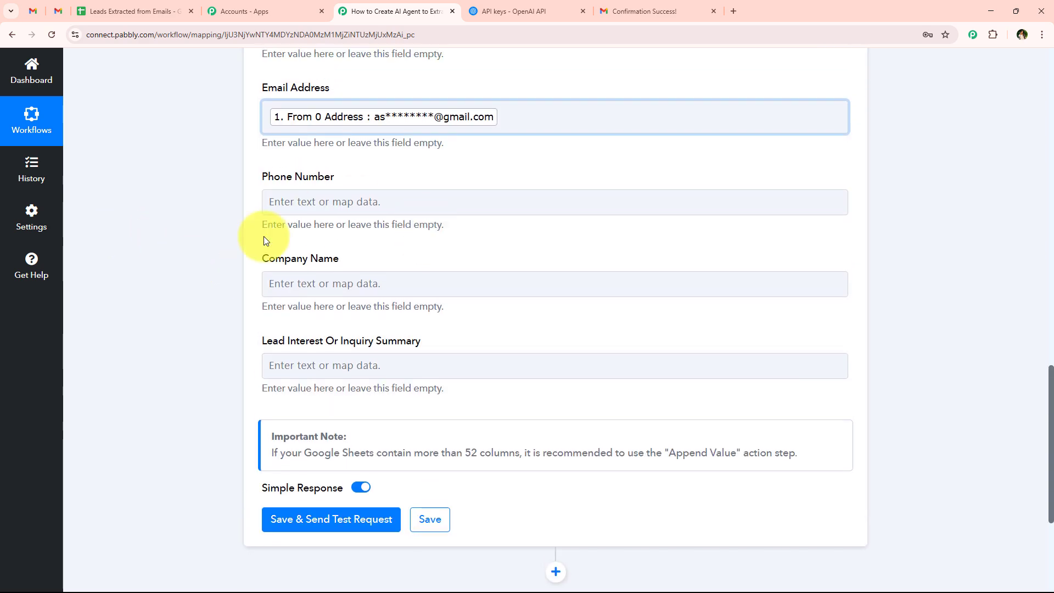
Step: Map Phone Number to the ChatGPT-extracted phone number
click(313, 201)
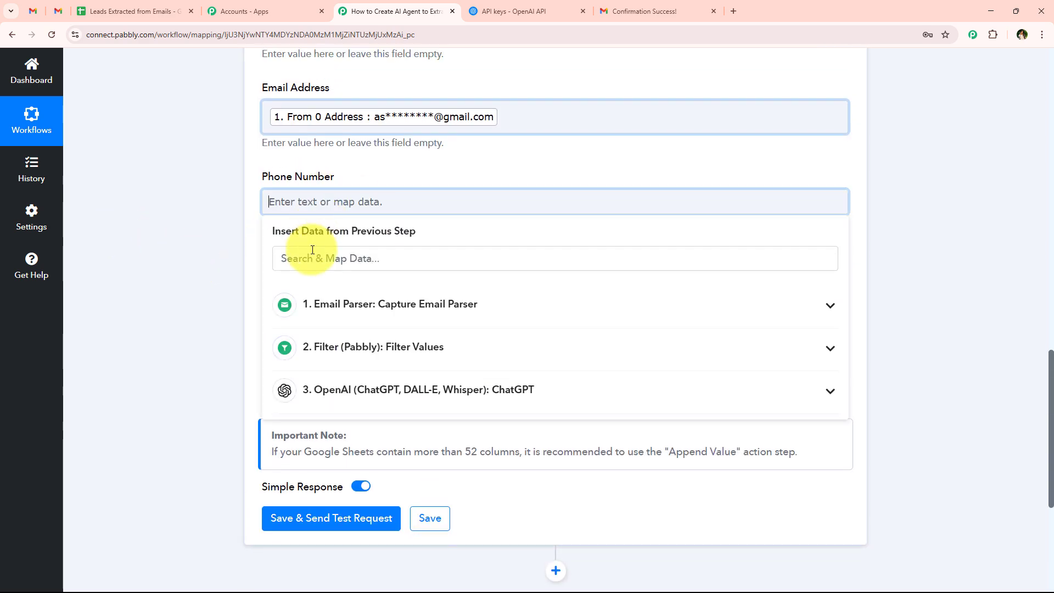
click(342, 390)
scroll(362, 461, down, 2)
scroll(373, 472, down, 4)
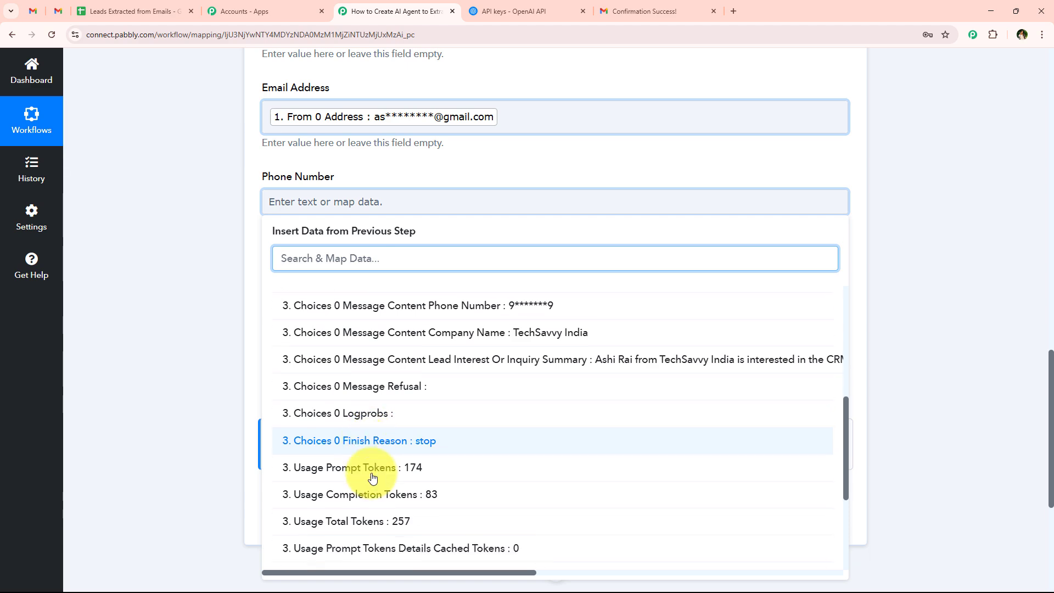
scroll(447, 445, up, 2)
click(482, 408)
click(220, 233)
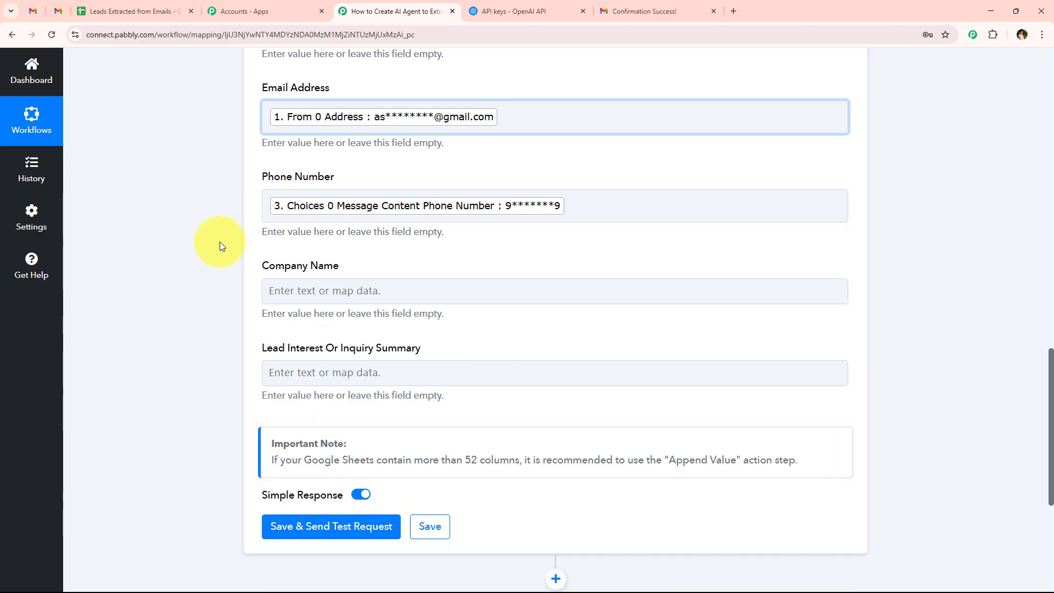
scroll(297, 231, down, 1)
Step: Map Company Name to the extracted company, TechSavvy India
click(363, 242)
click(445, 420)
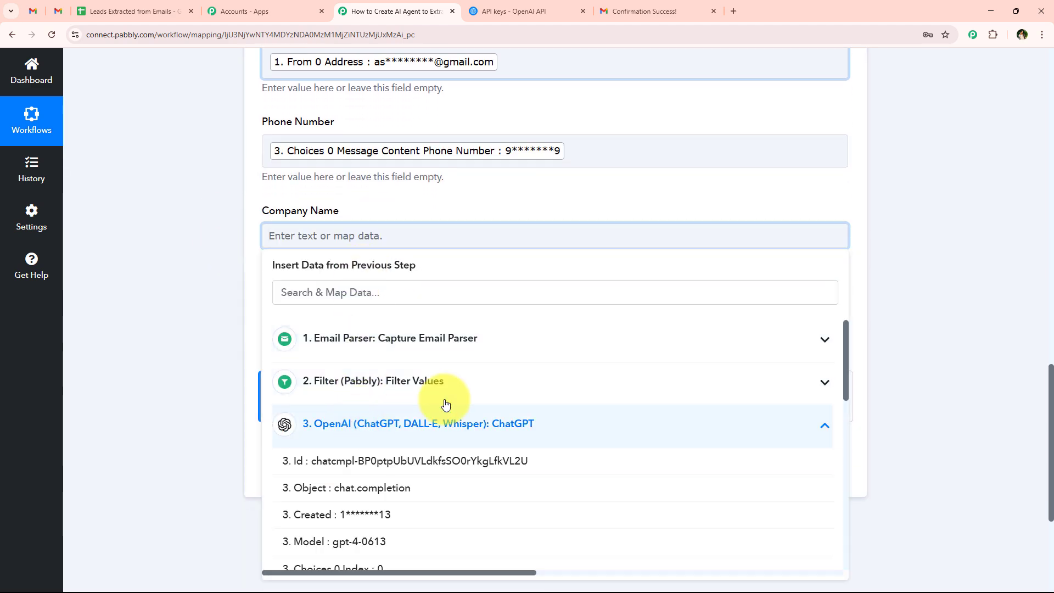
scroll(412, 478, down, 5)
click(700, 402)
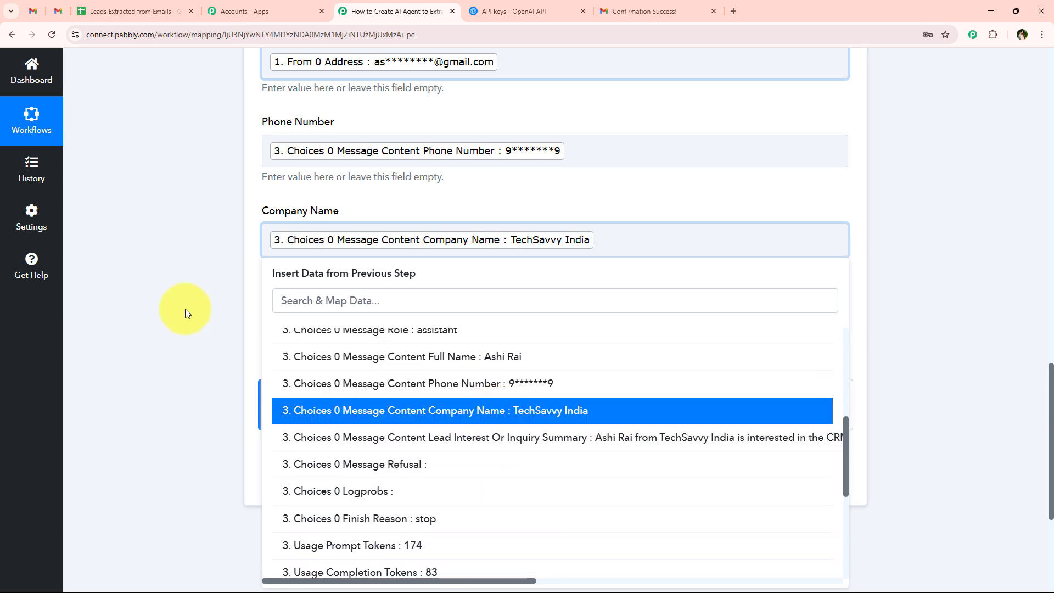
click(182, 321)
scroll(182, 321, down, 1)
scroll(328, 216, down, 2)
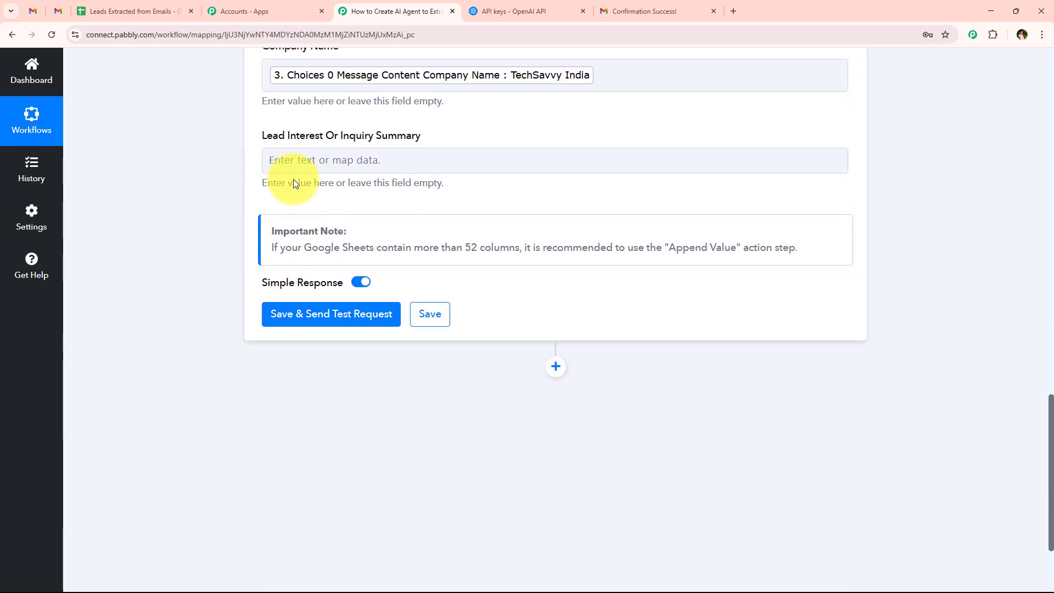
Step: Map the Lead Interest Or Inquiry Summary field to the ChatGPT inquiry summary
click(300, 165)
click(353, 348)
scroll(437, 470, down, 3)
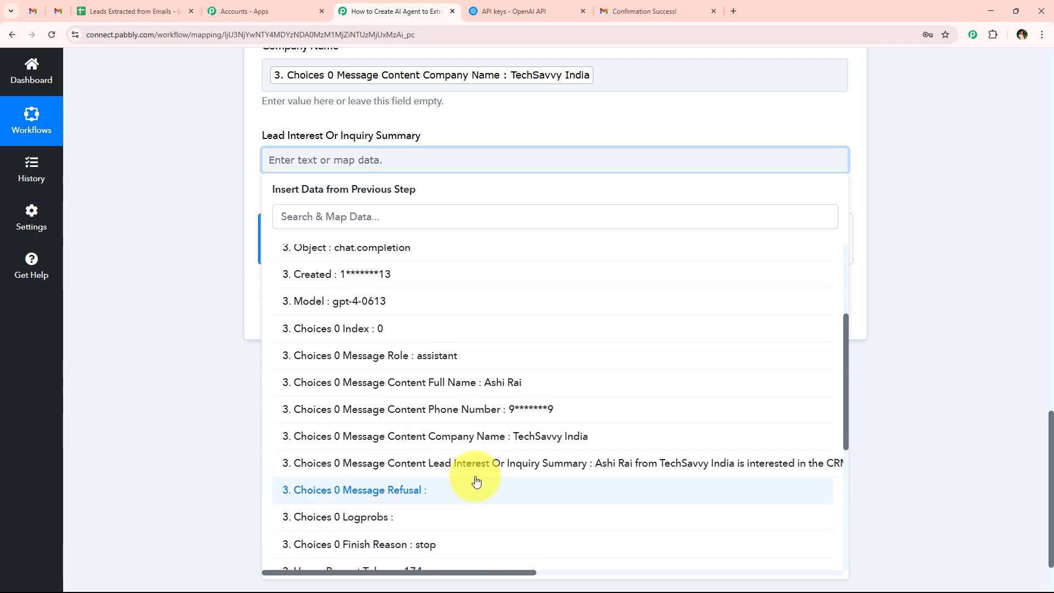
click(472, 464)
click(146, 290)
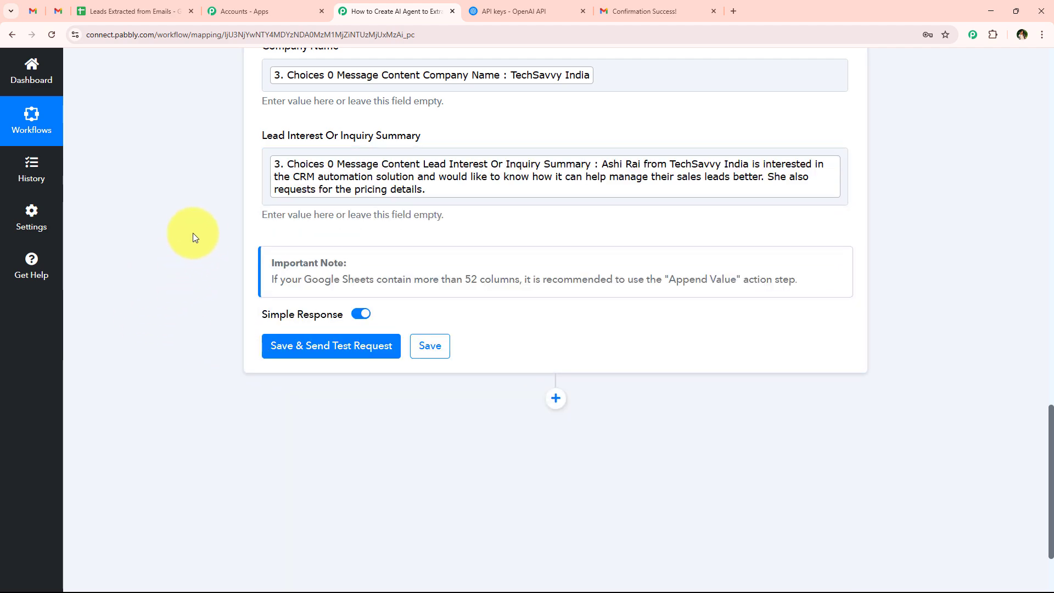
scroll(222, 251, up, 1)
scroll(157, 282, down, 1)
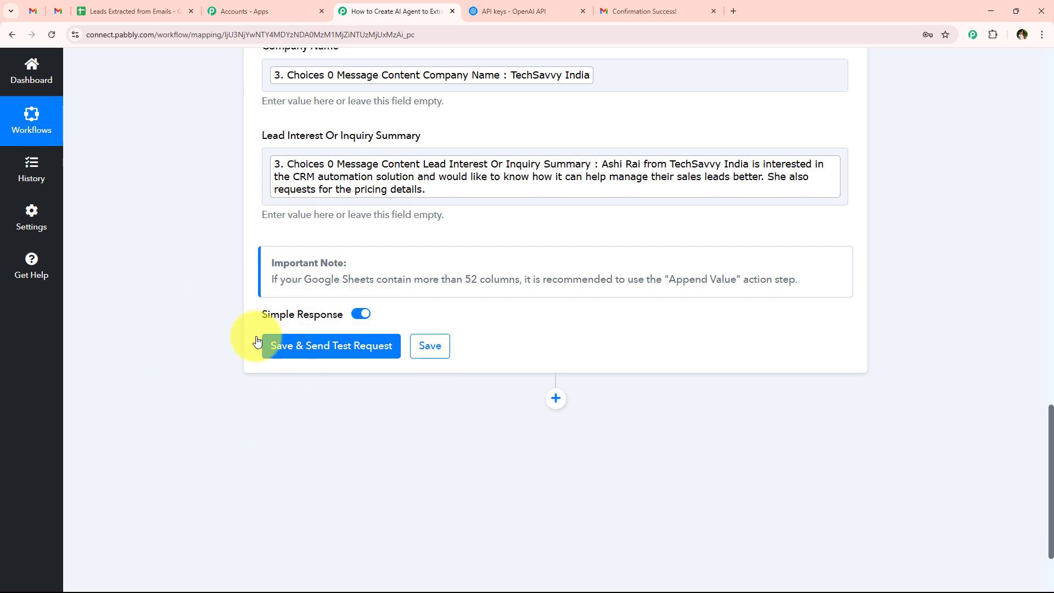
Step: Send the test row, confirm it wrote 5 cells to Sheet1!A3:E3, and return to the top
click(332, 351)
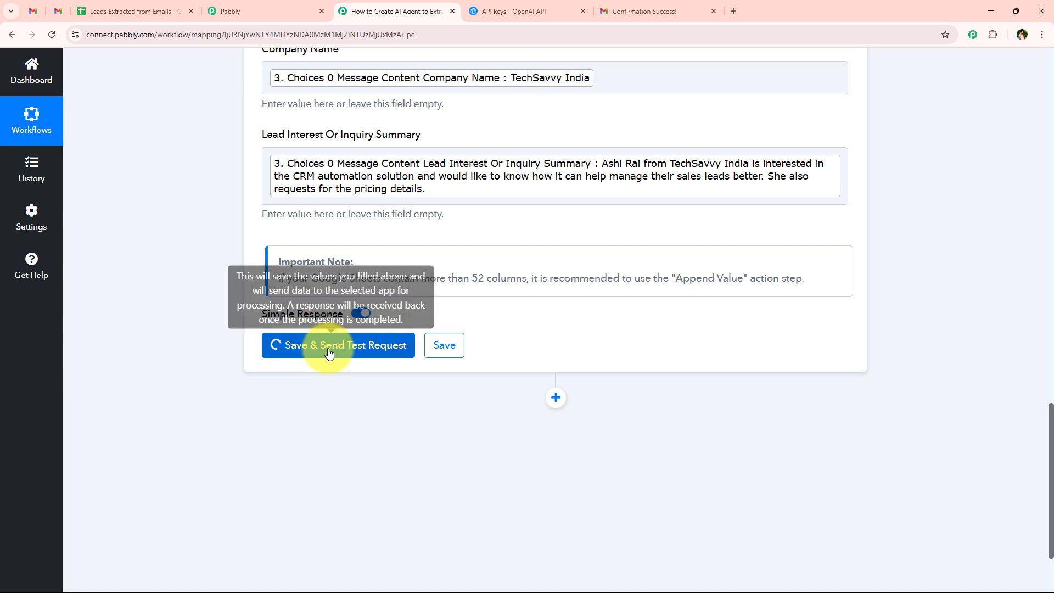
scroll(332, 349, down, 2)
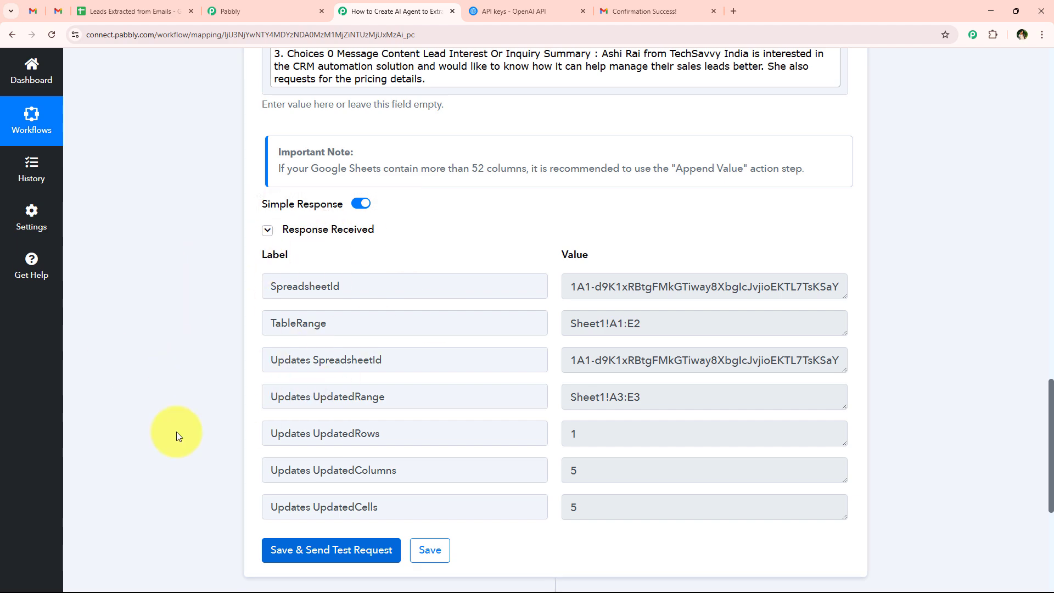
click(222, 316)
key(Home)
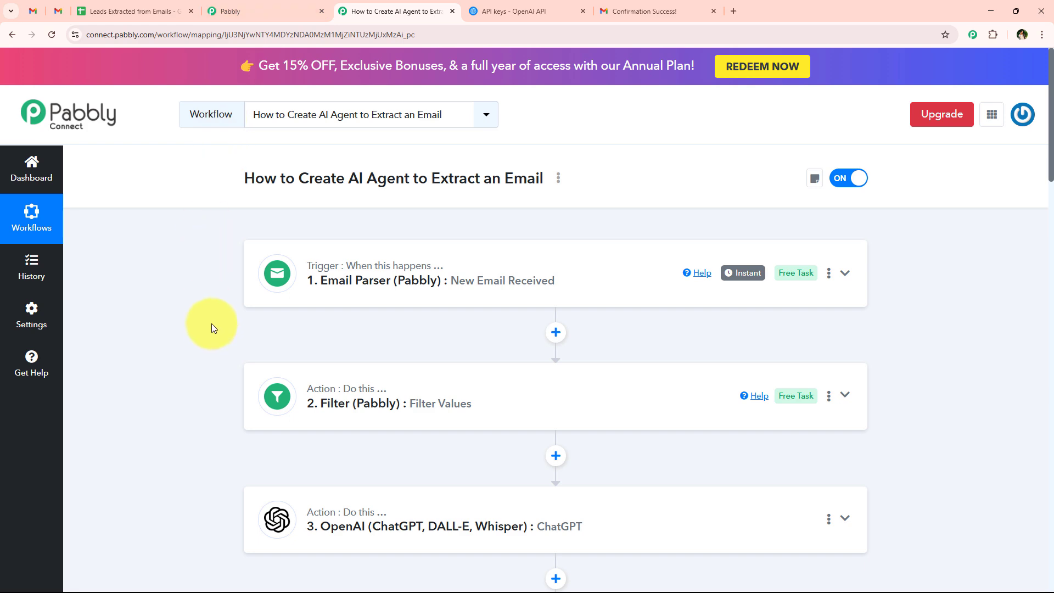
scroll(219, 330, down, 3)
scroll(407, 476, up, 3)
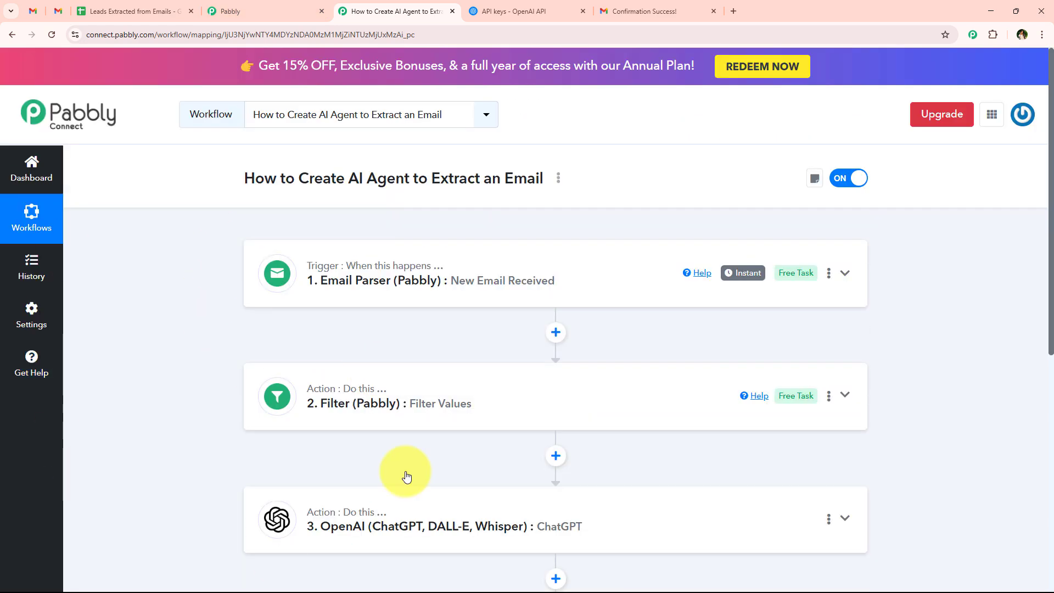
Step: Check row 3 of Leads Extracted from Emails: full name, email, and the E3 inquiry summary
click(163, 5)
click(247, 232)
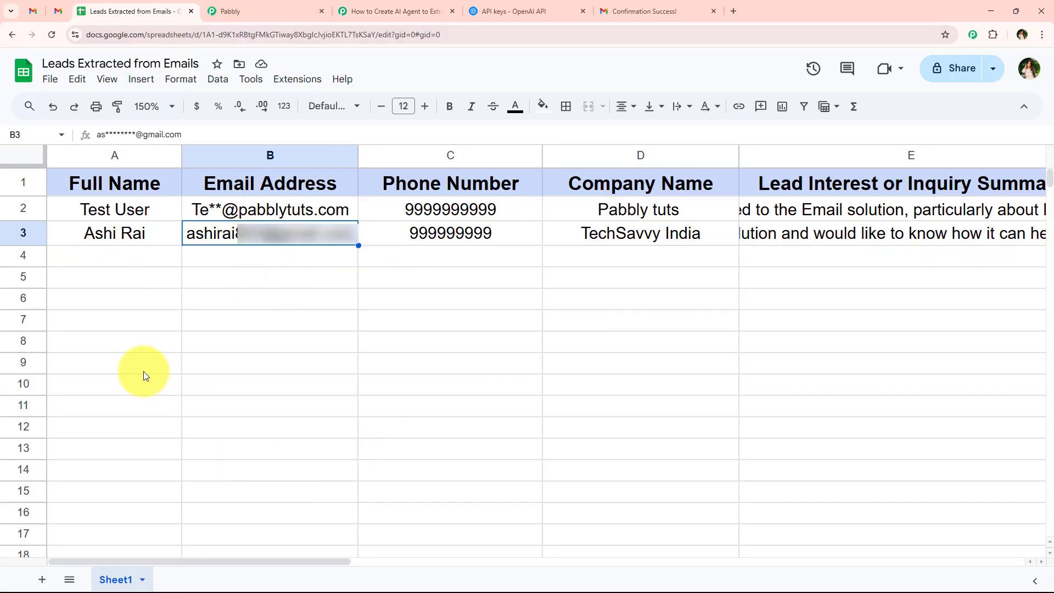
click(205, 326)
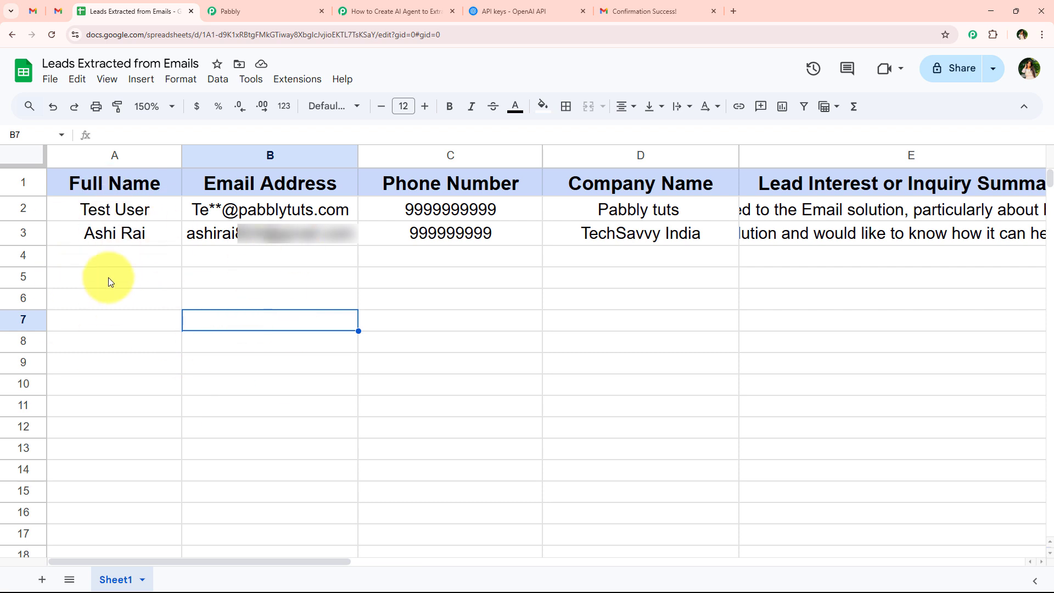
click(100, 236)
click(236, 232)
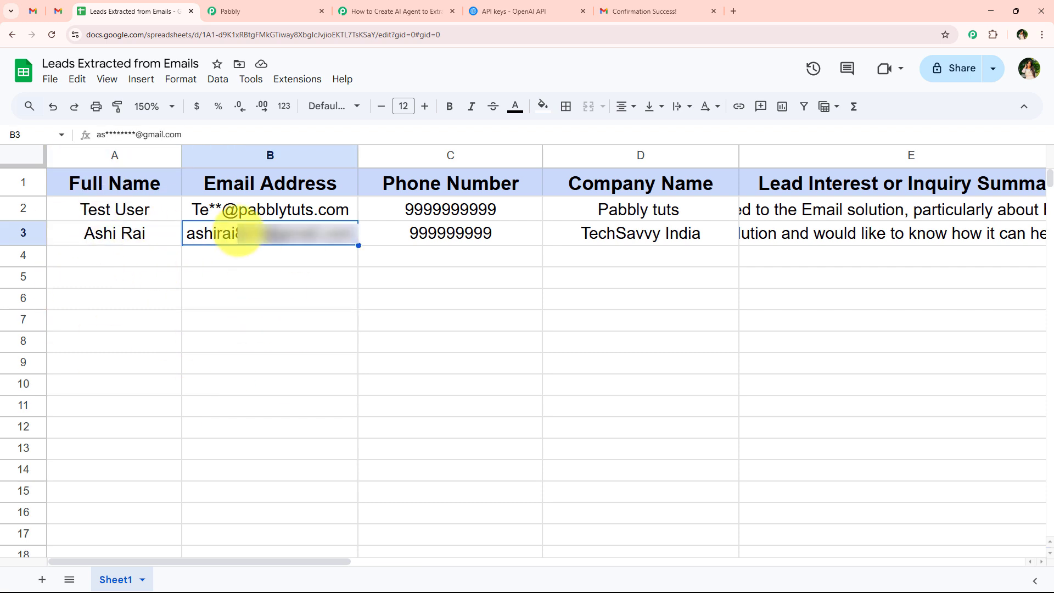
click(258, 343)
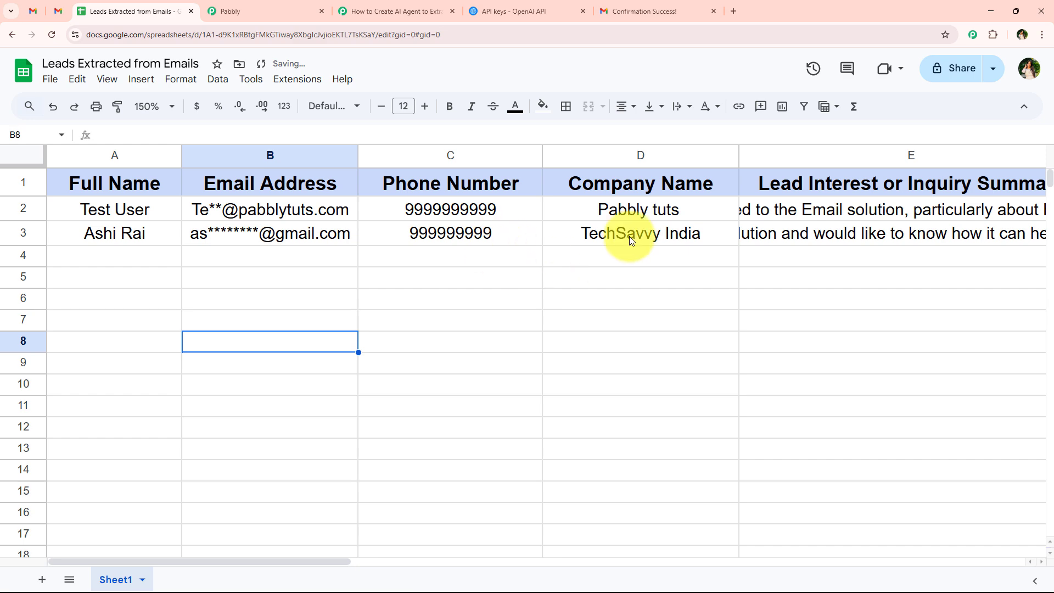
drag(337, 559, 478, 558)
click(370, 240)
double_click(370, 240)
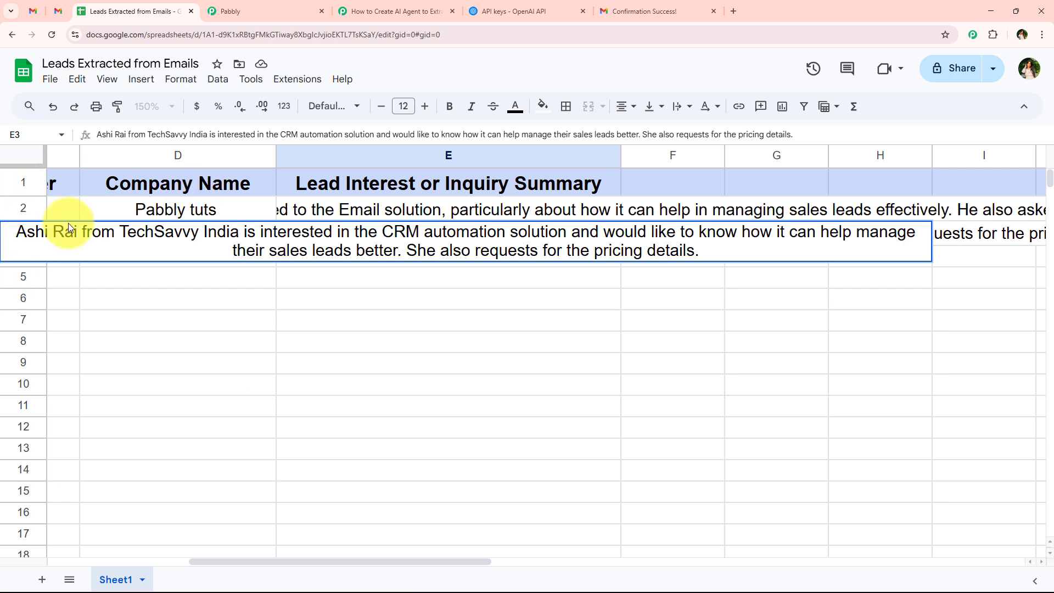
click(345, 341)
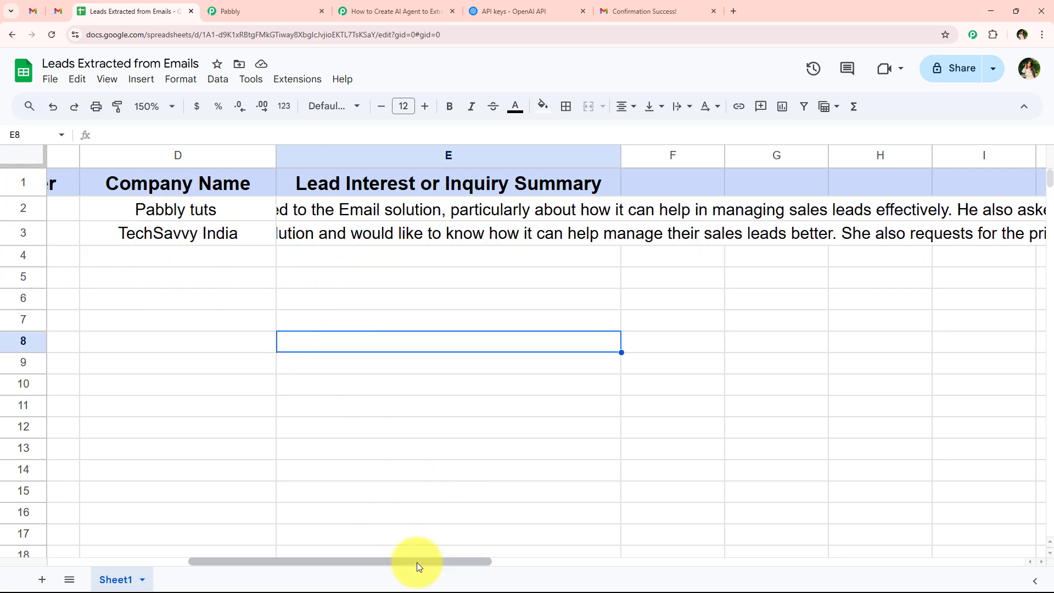
Step: Return to the Pabbly Connect workflow
drag(419, 562, 215, 563)
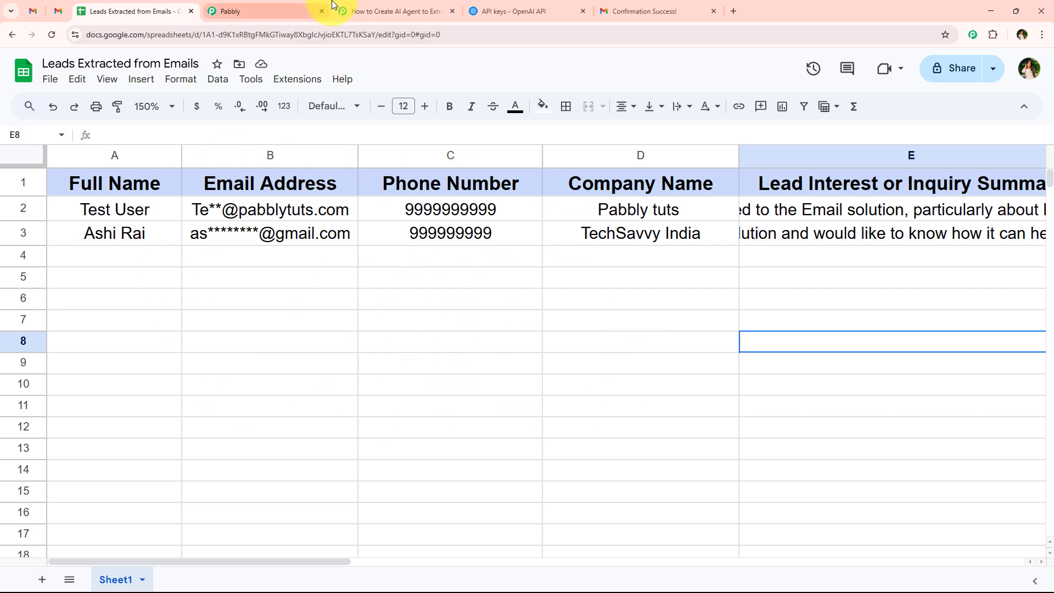
click(392, 10)
scroll(275, 483, down, 3)
scroll(269, 486, up, 2)
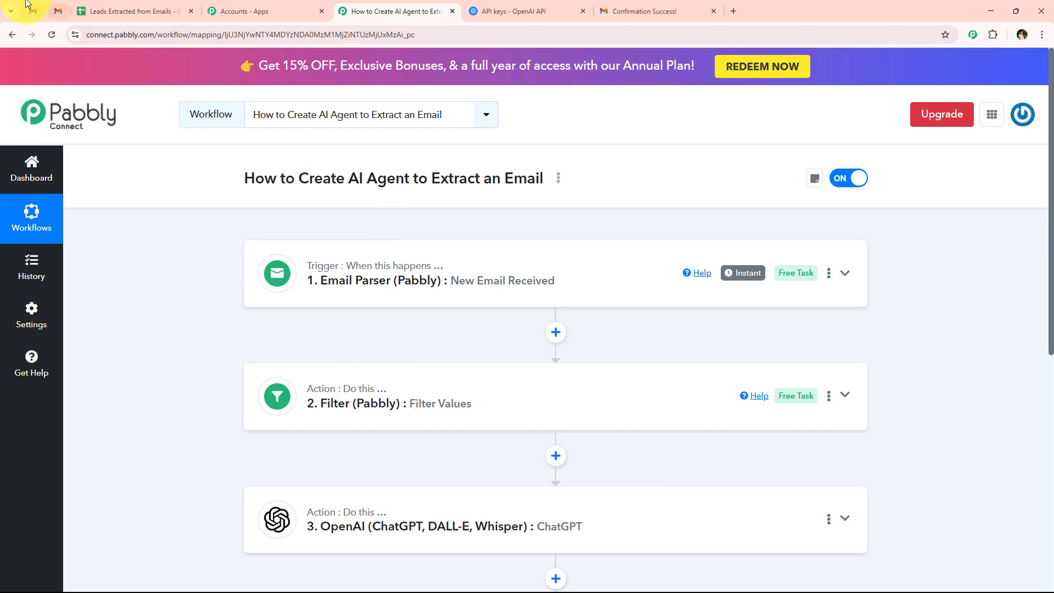
click(57, 11)
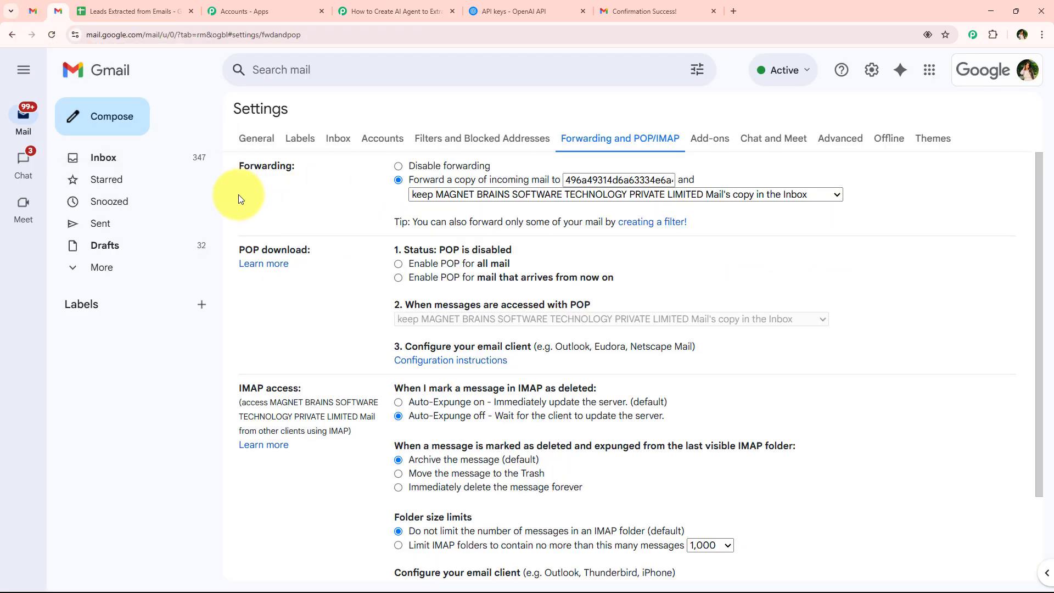
click(76, 167)
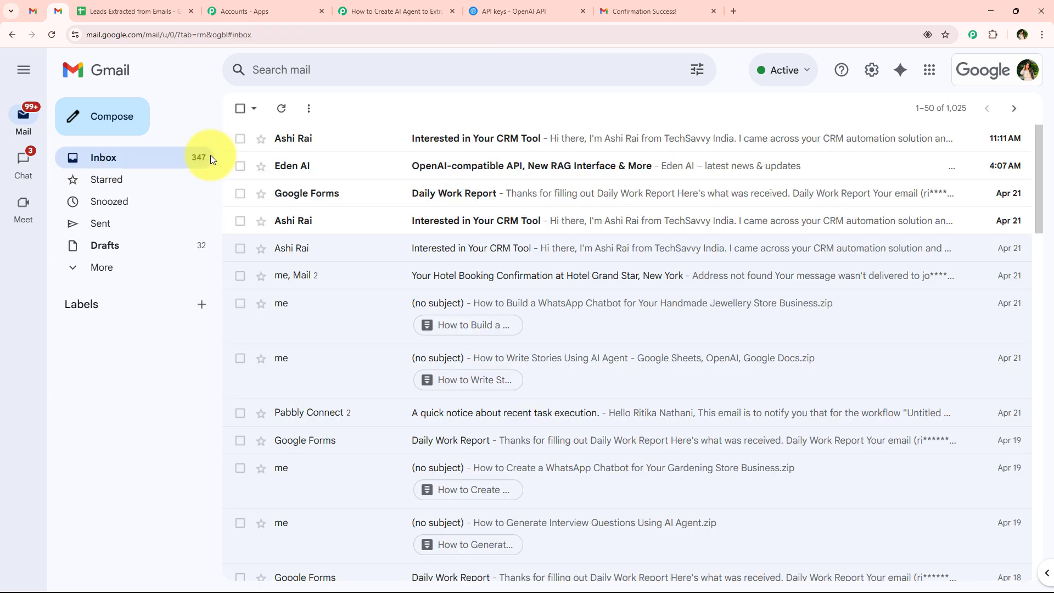
click(419, 141)
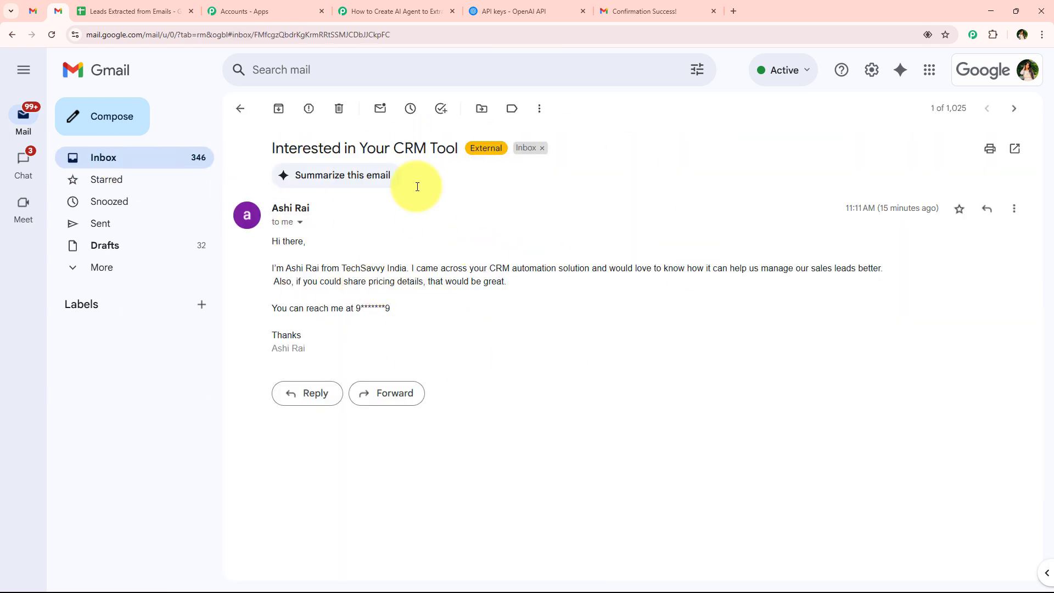
drag(273, 244, 416, 316)
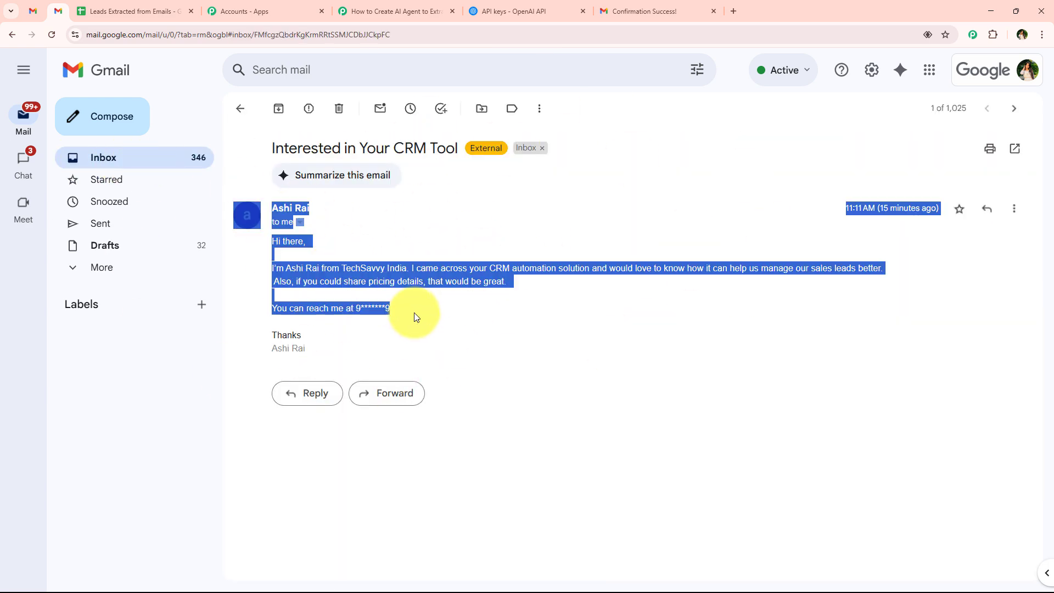
click(416, 317)
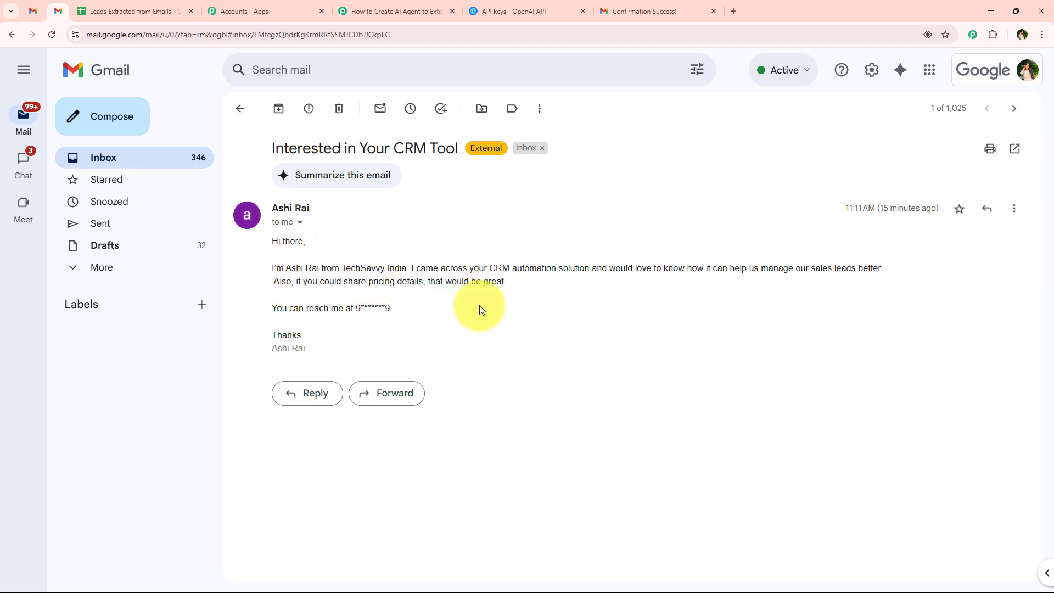
click(132, 11)
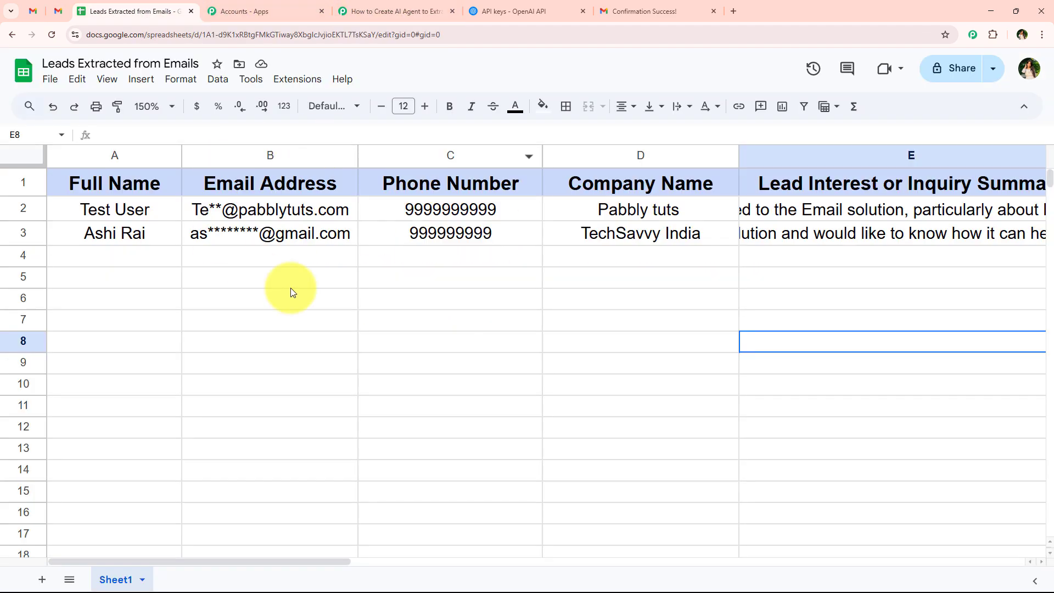
Step: Scroll through the four-step workflow down to Google Sheets Add New Row, then switch to Gmail
click(404, 6)
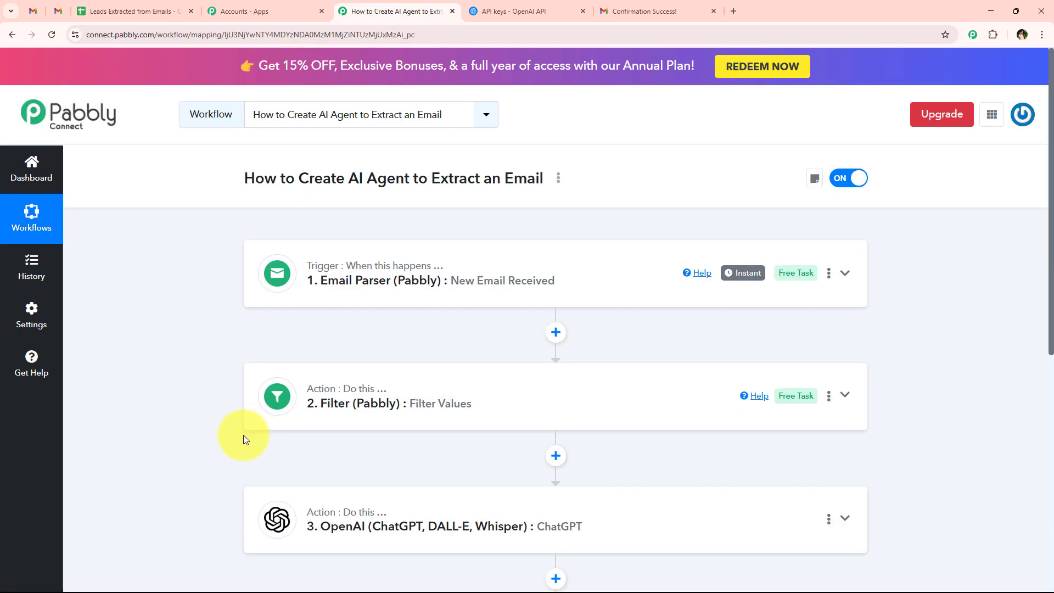
scroll(231, 439, down, 3)
scroll(230, 439, up, 3)
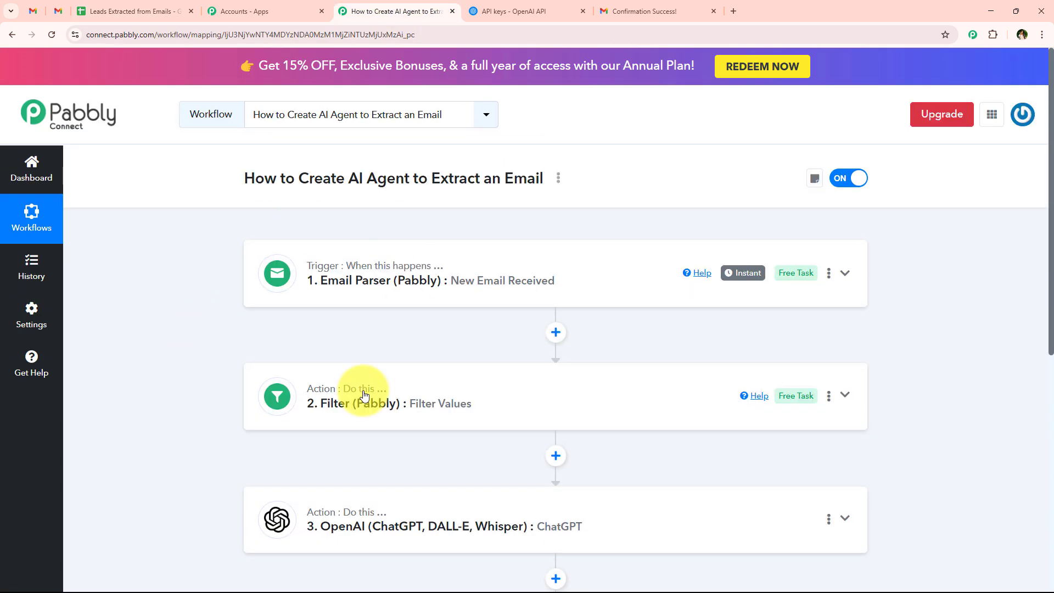
scroll(228, 403, down, 5)
scroll(226, 397, up, 4)
scroll(227, 397, up, 1)
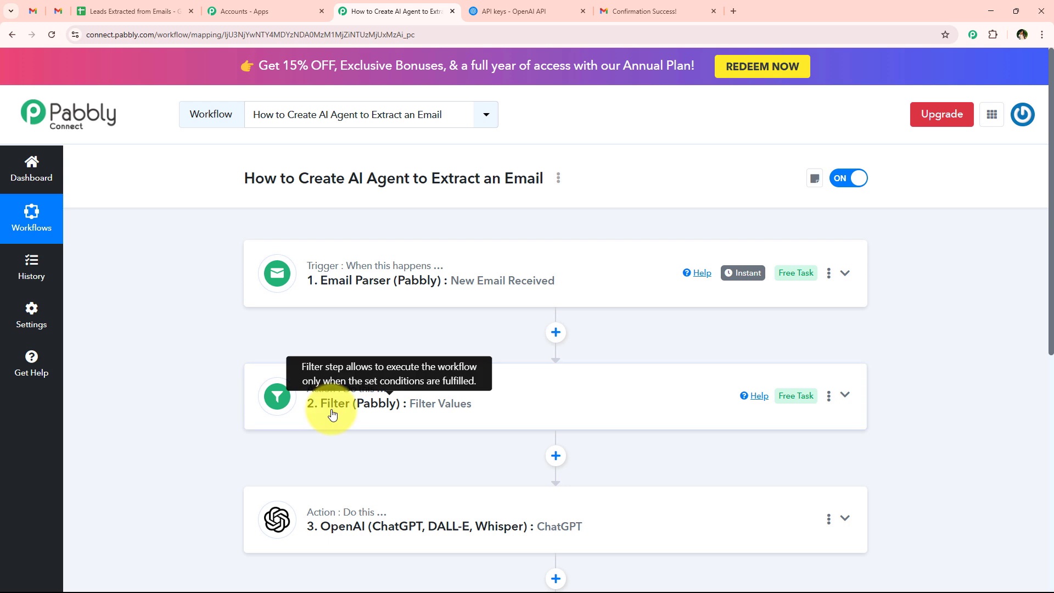
scroll(193, 370, down, 2)
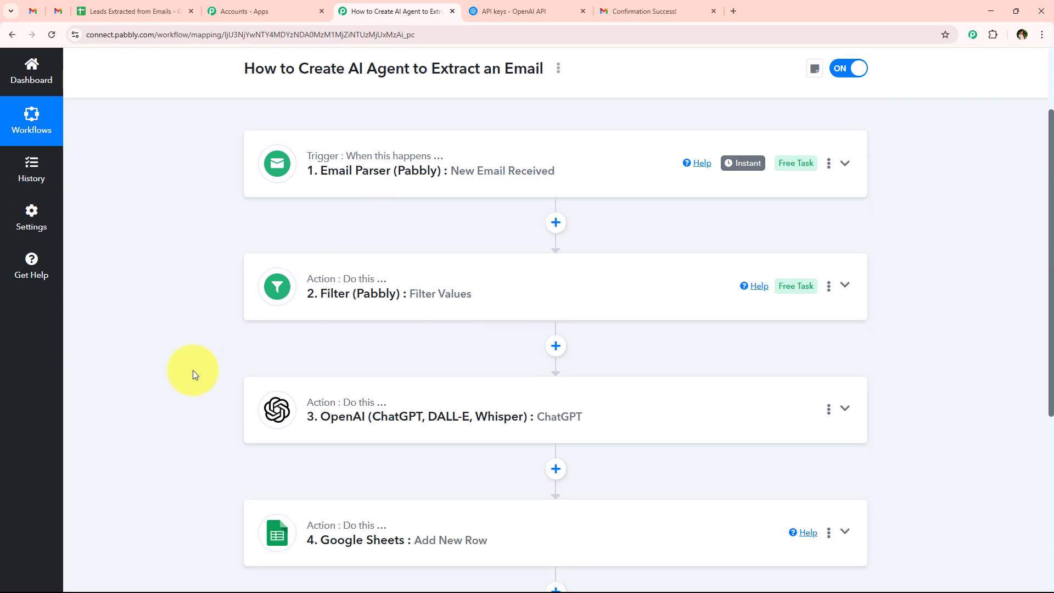
scroll(193, 371, down, 2)
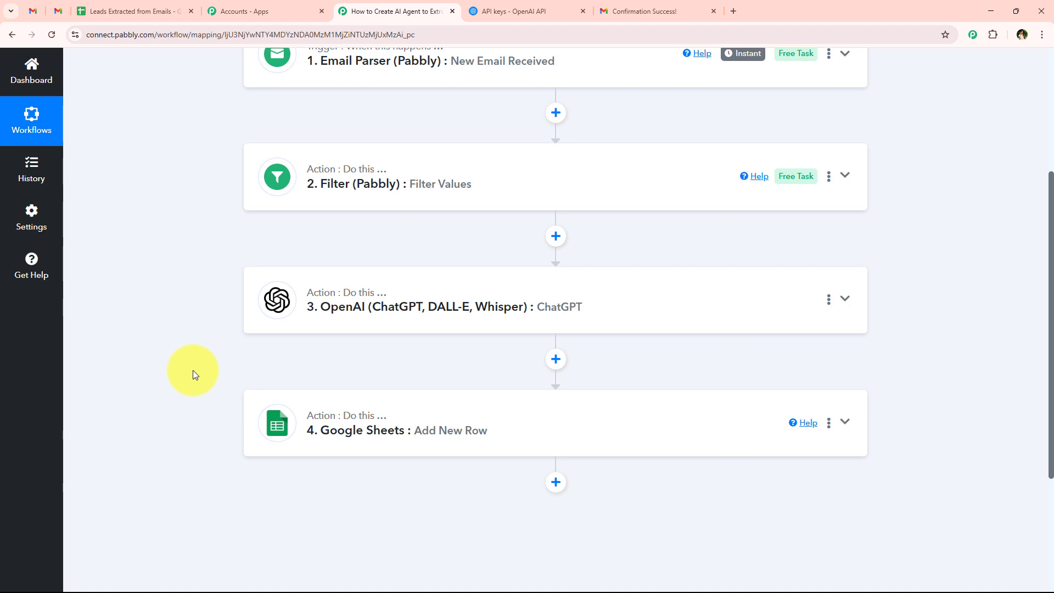
scroll(193, 370, up, 4)
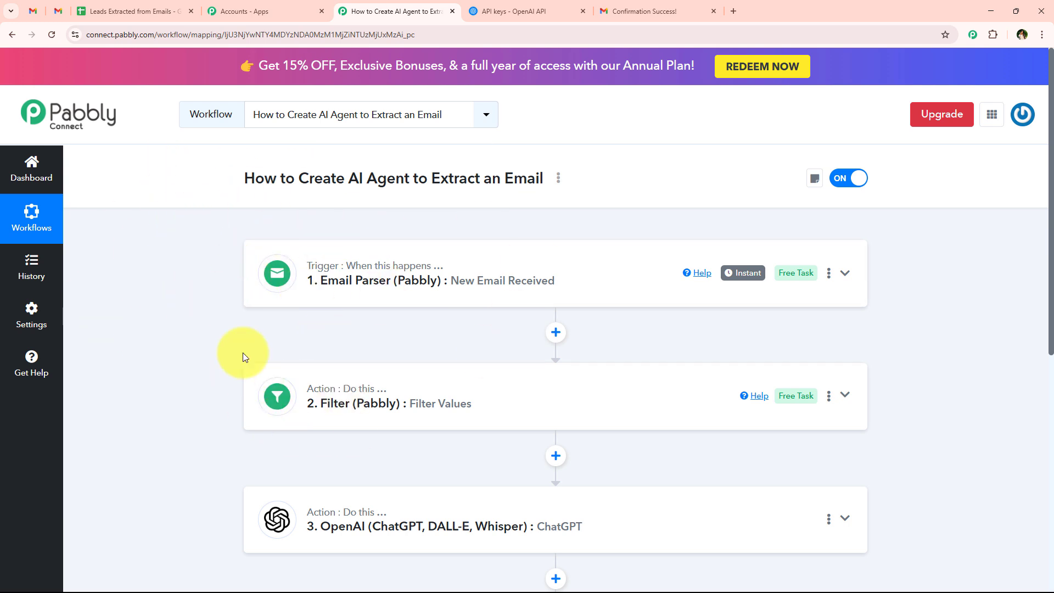
click(59, 11)
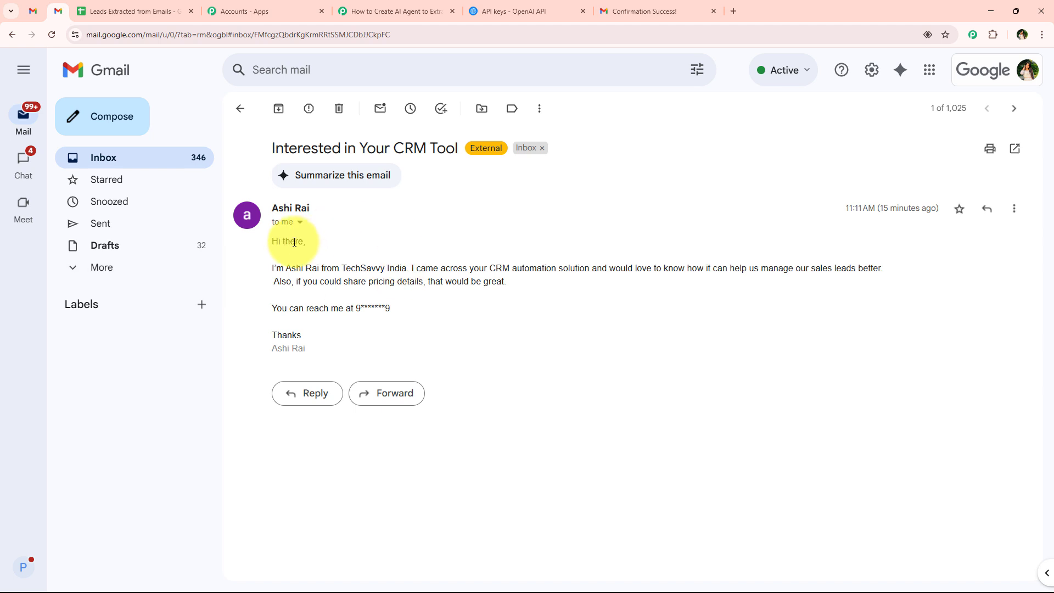
Step: Reread the enquiry email's contact details and message, then return via the spreadsheet to the workflow
drag(281, 244, 428, 318)
click(428, 318)
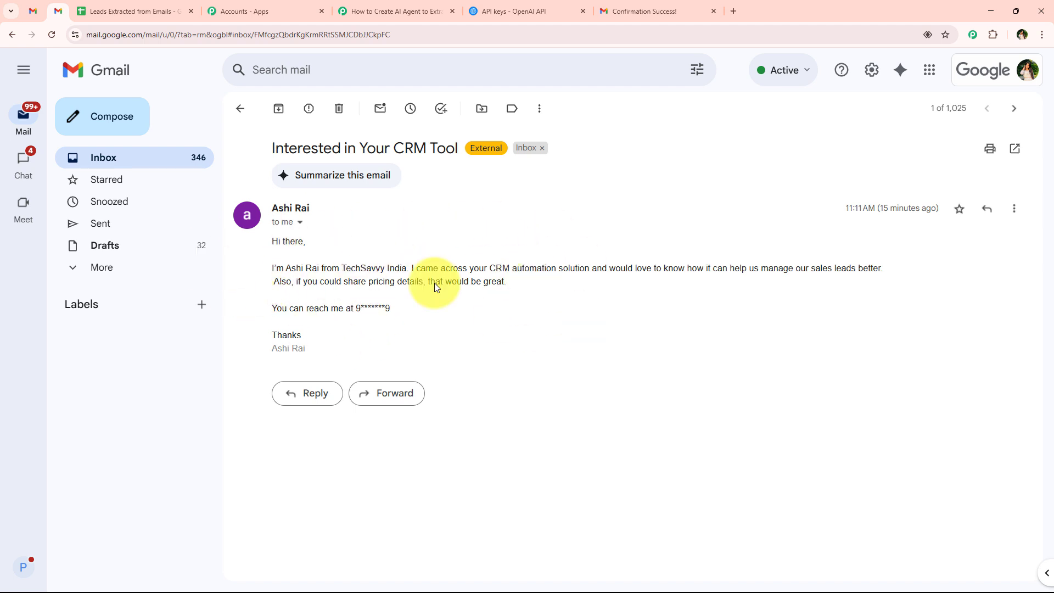
click(159, 11)
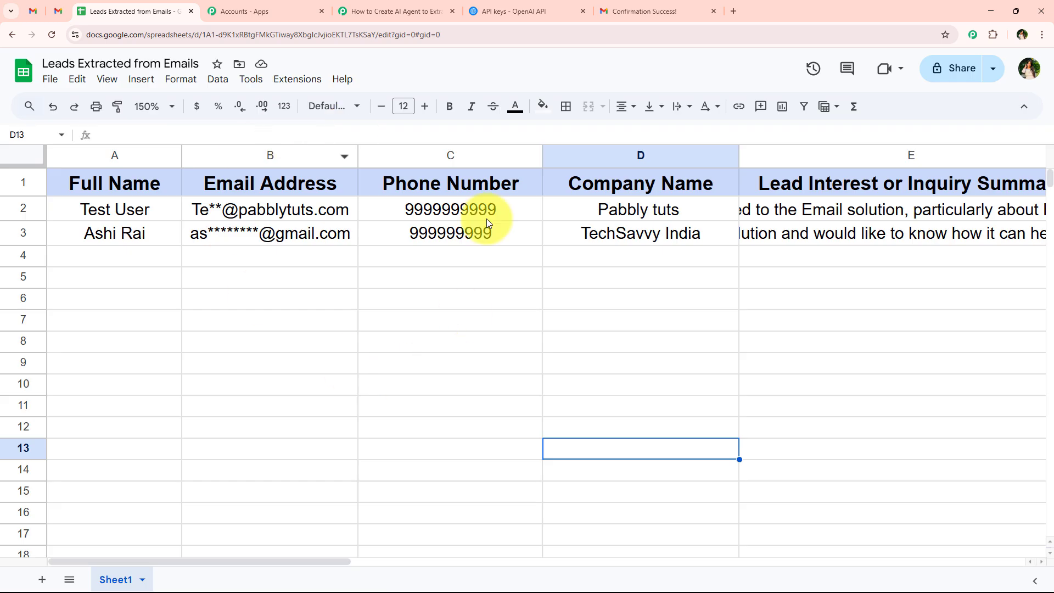
click(364, 7)
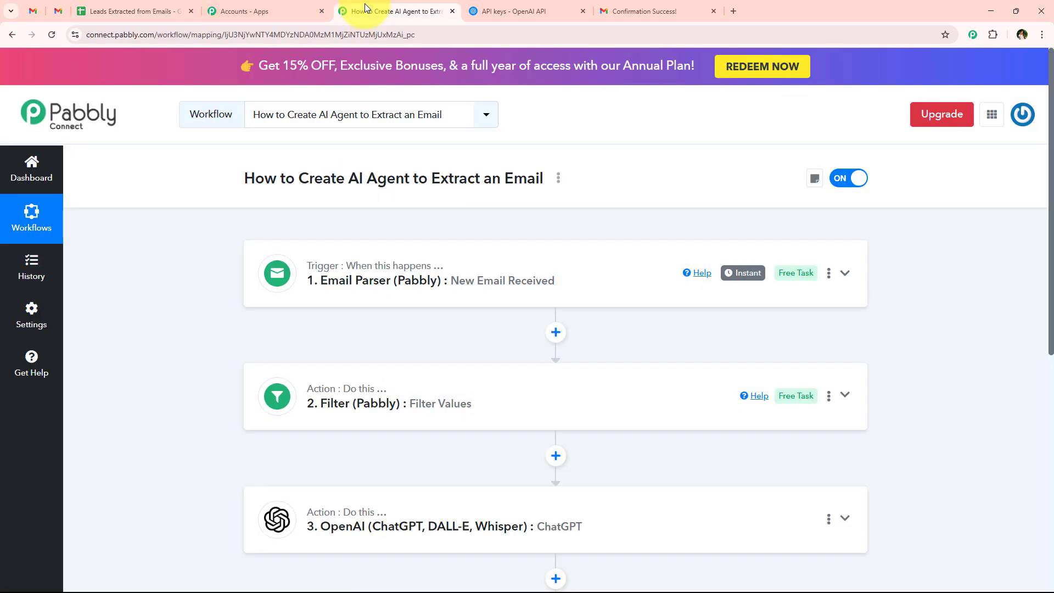